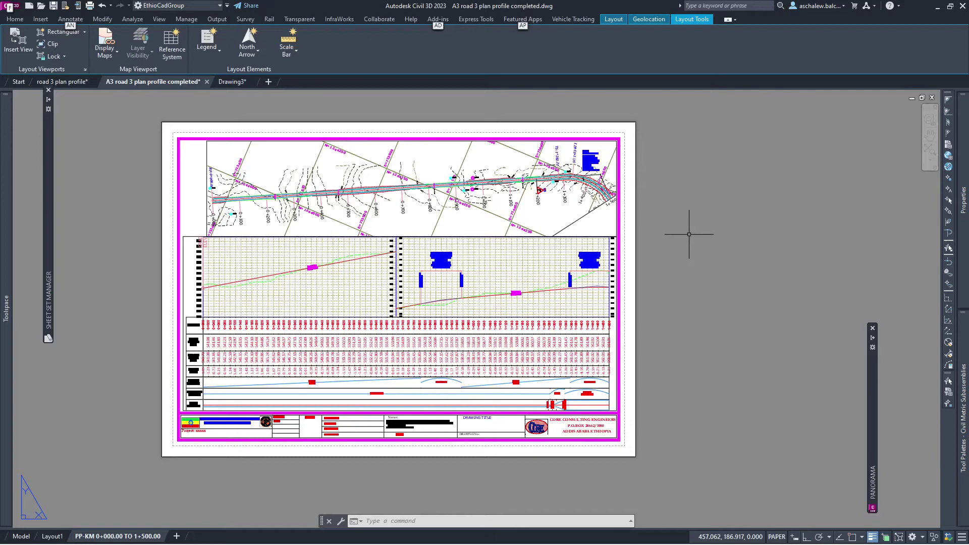
# - Click in the current drawing and zoom around its view
pyautogui.click(803, 191)
pyautogui.click(771, 209)
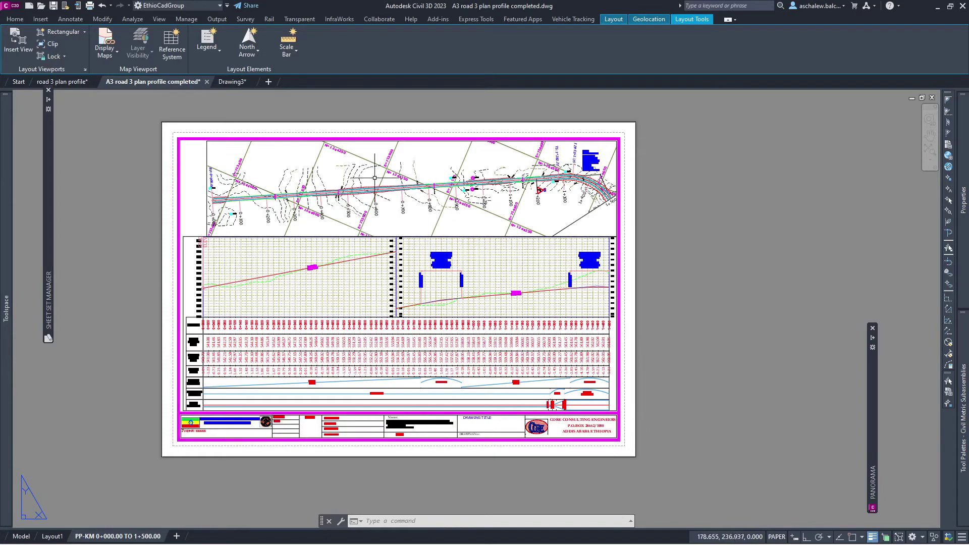
pyautogui.scroll(5, 374, 178)
pyautogui.scroll(2, 348, 185)
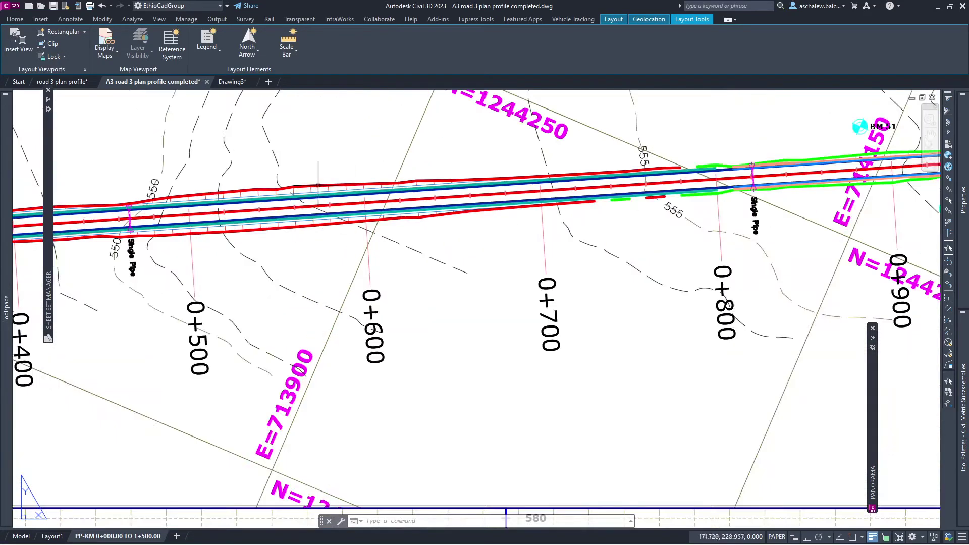
pyautogui.scroll(-4, 399, 182)
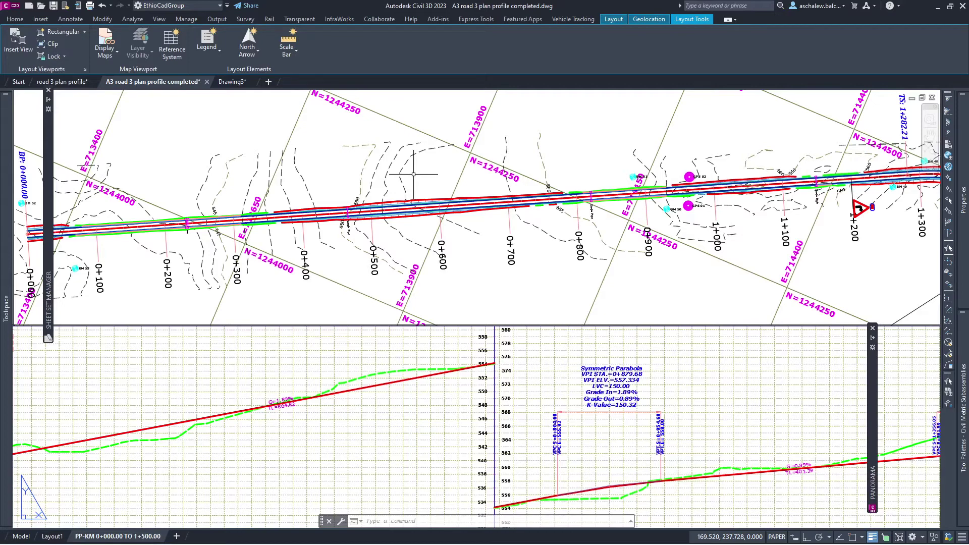
pyautogui.click(413, 174)
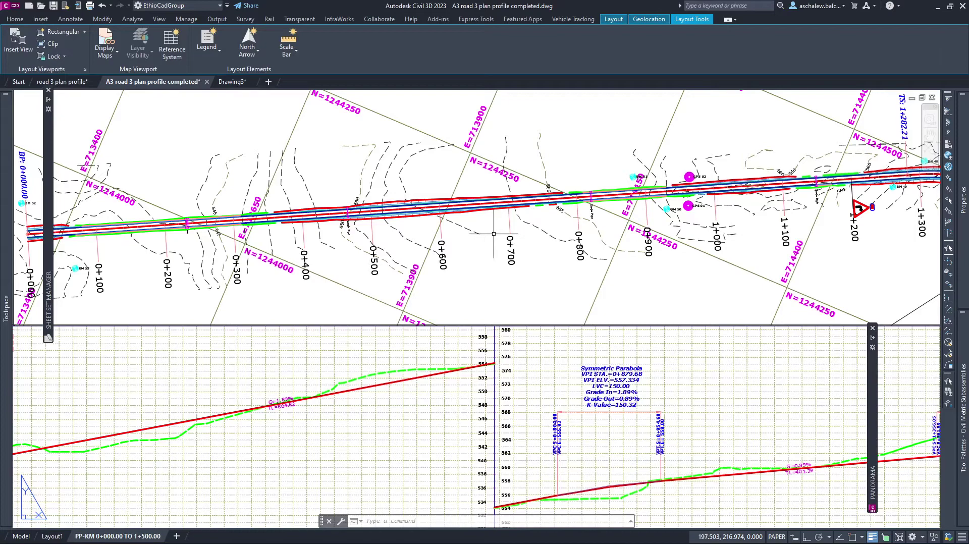
# - Switch to Drawing3 and zoom to bring the road corridor into view
pyautogui.click(232, 83)
pyautogui.scroll(2, 382, 281)
pyautogui.scroll(3, 350, 238)
pyautogui.scroll(1, 350, 239)
pyautogui.scroll(-4, 461, 335)
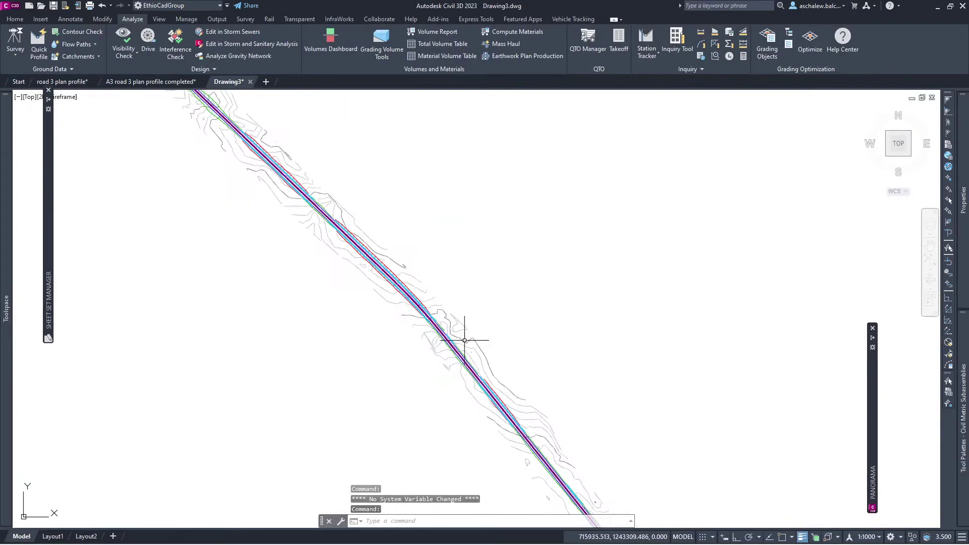
pyautogui.scroll(-3, 512, 333)
pyautogui.scroll(2, 278, 155)
pyautogui.scroll(3, 279, 154)
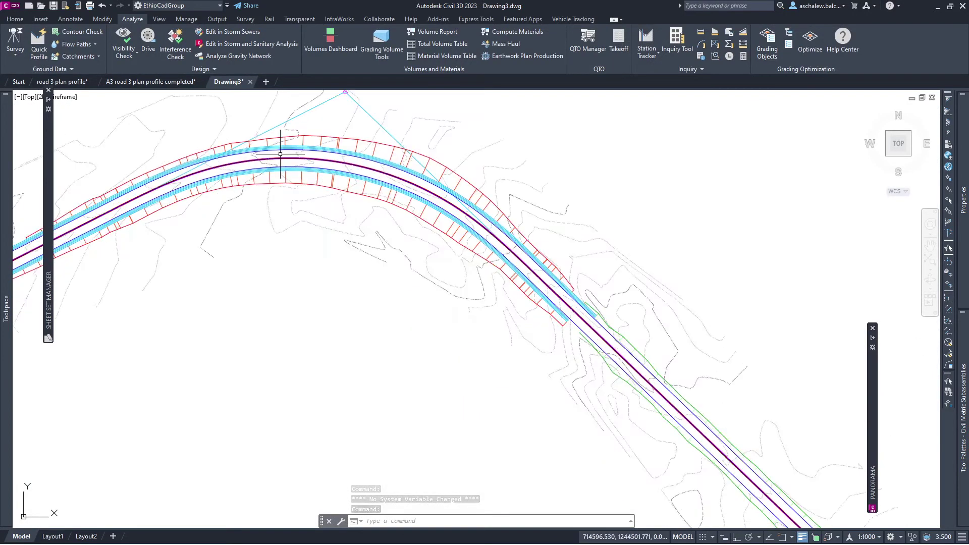
pyautogui.scroll(-1, 404, 210)
pyautogui.scroll(1, 277, 195)
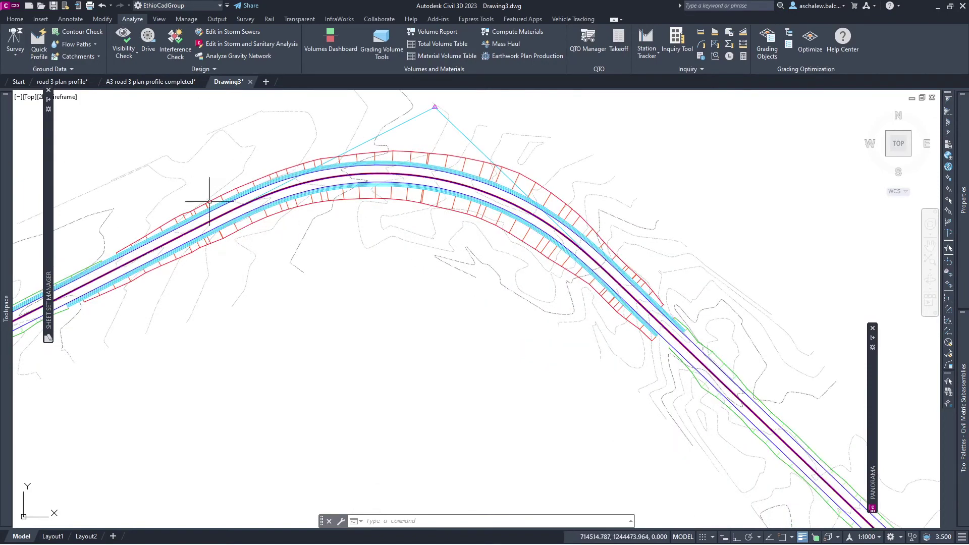
pyautogui.scroll(-2, 259, 233)
pyautogui.scroll(1, 335, 264)
pyautogui.scroll(2, 411, 156)
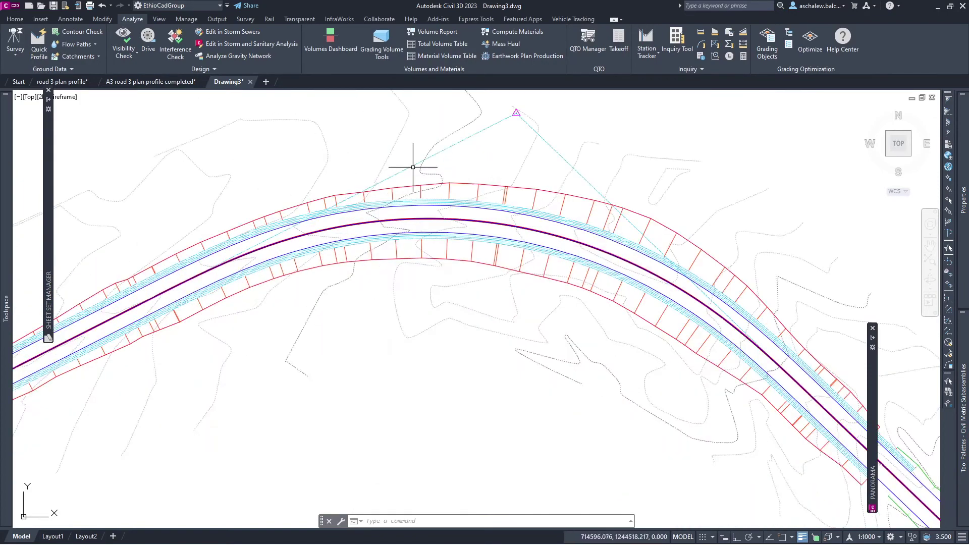
pyautogui.scroll(-2, 421, 190)
pyautogui.scroll(4, 433, 210)
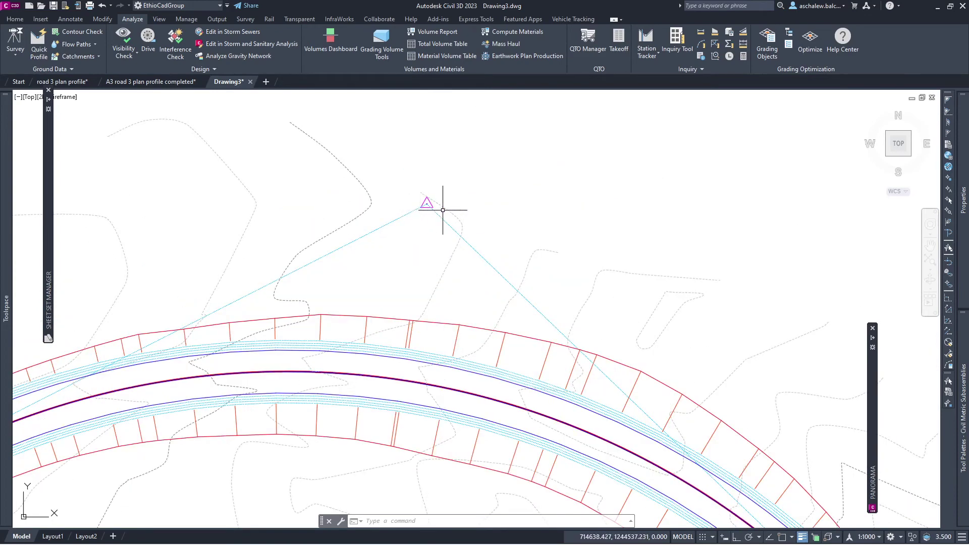
pyautogui.scroll(-3, 442, 210)
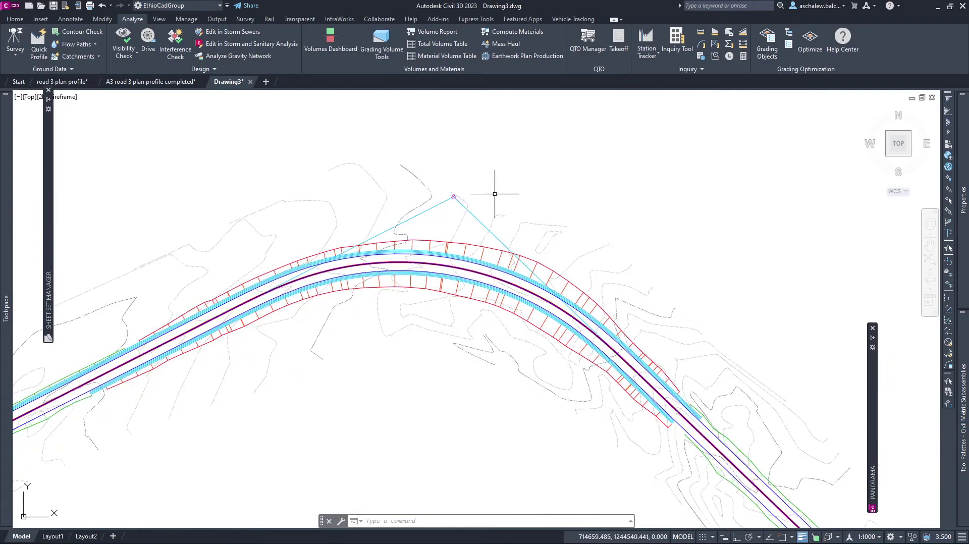
pyautogui.scroll(2, 344, 261)
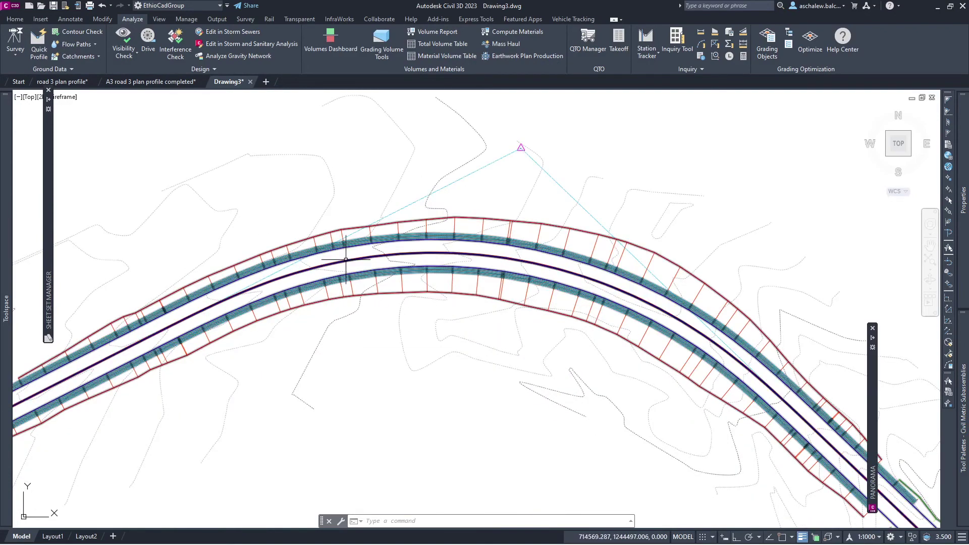
pyautogui.scroll(2, 346, 260)
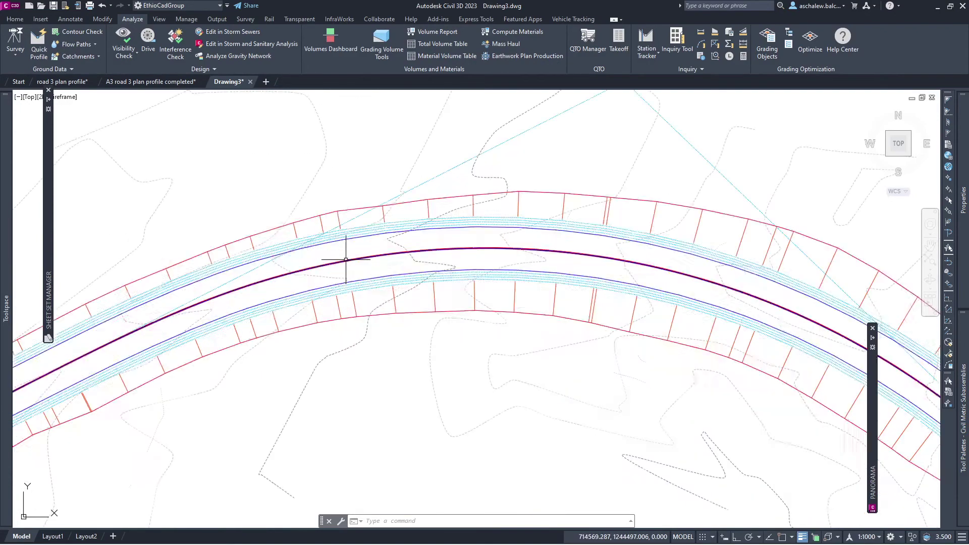
# - Send the road corridor to the back of the display order
pyautogui.click(364, 286)
pyautogui.rightClick(257, 178)
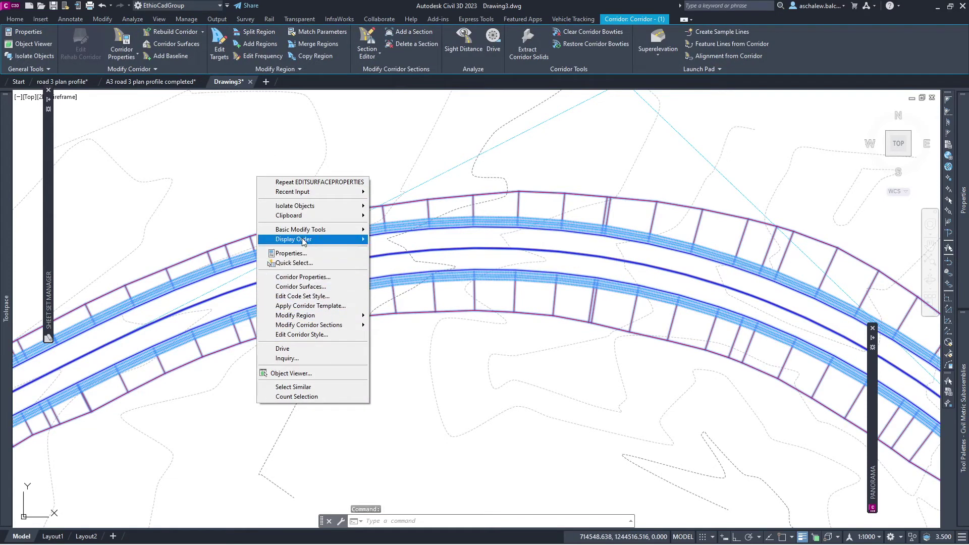
pyautogui.moveTo(293, 239)
pyautogui.click(399, 251)
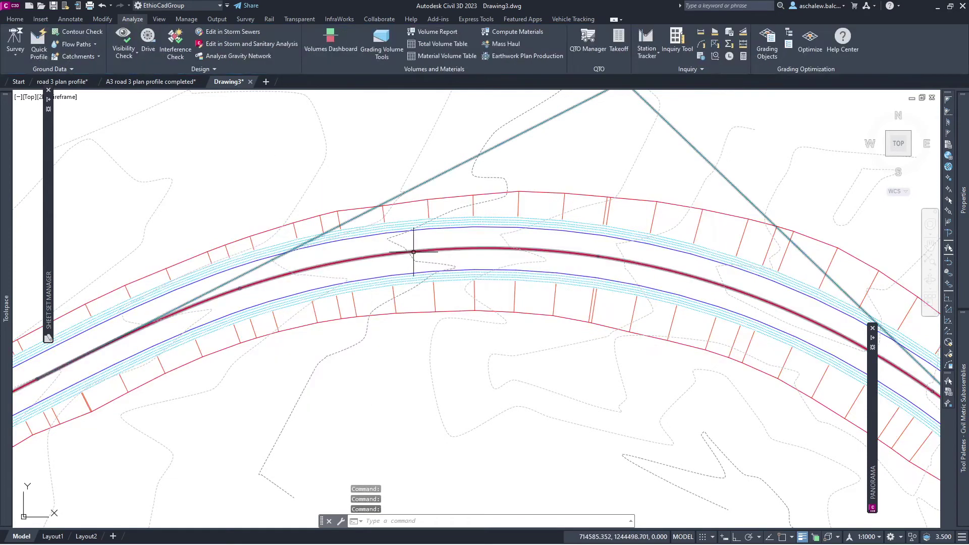
# - Select the alignment Align-1 and view its properties
pyautogui.click(413, 251)
pyautogui.scroll(-1, 411, 250)
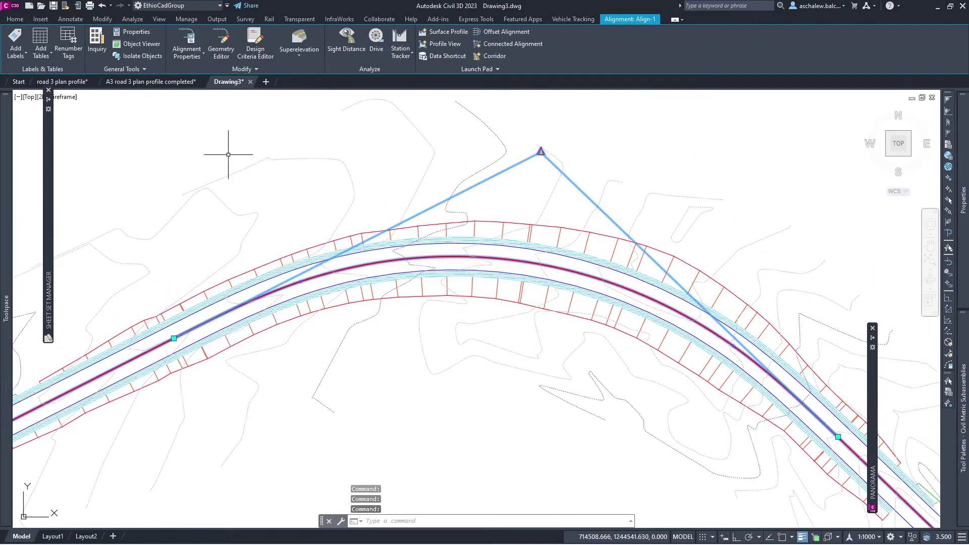
pyautogui.scroll(-3, 434, 263)
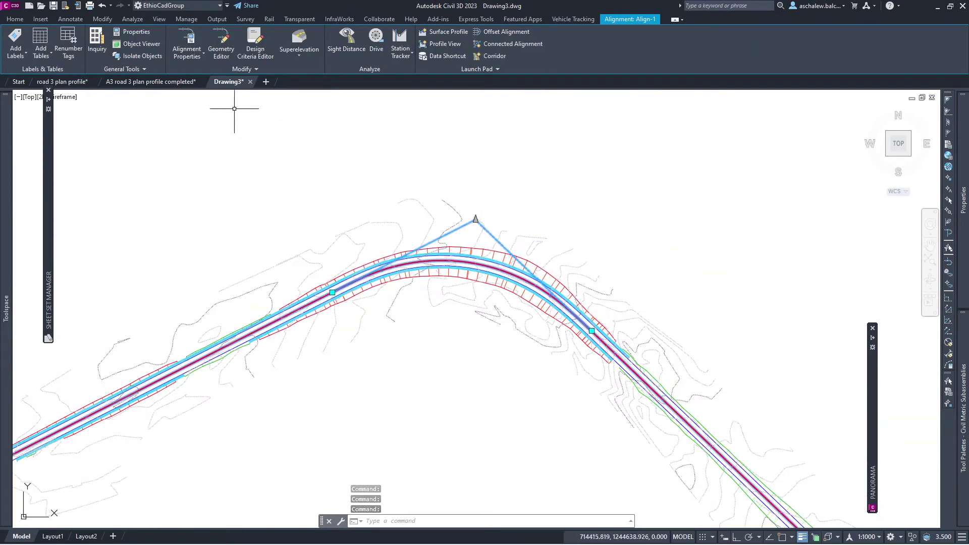
pyautogui.click(195, 32)
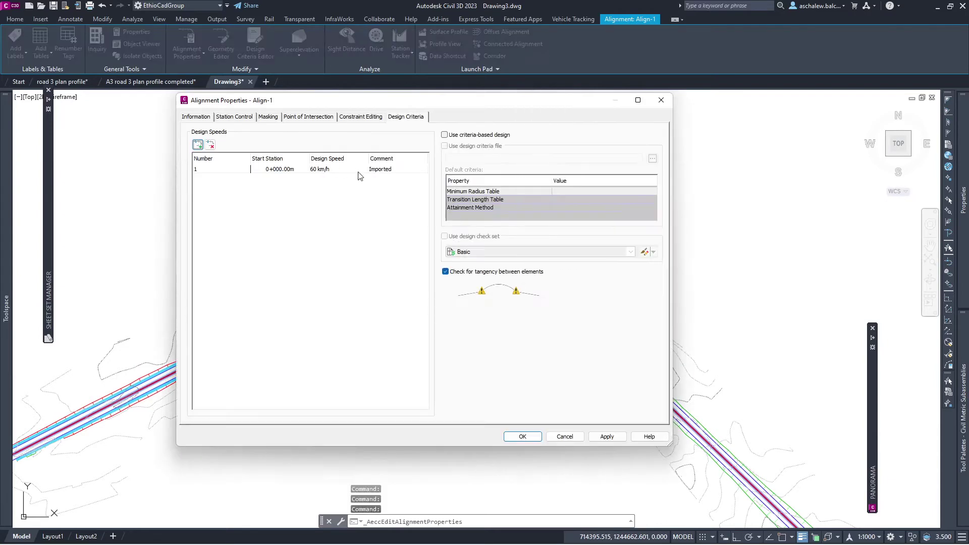
# - Start a new major station label style from the alignment's label settings
pyautogui.press('Escape')
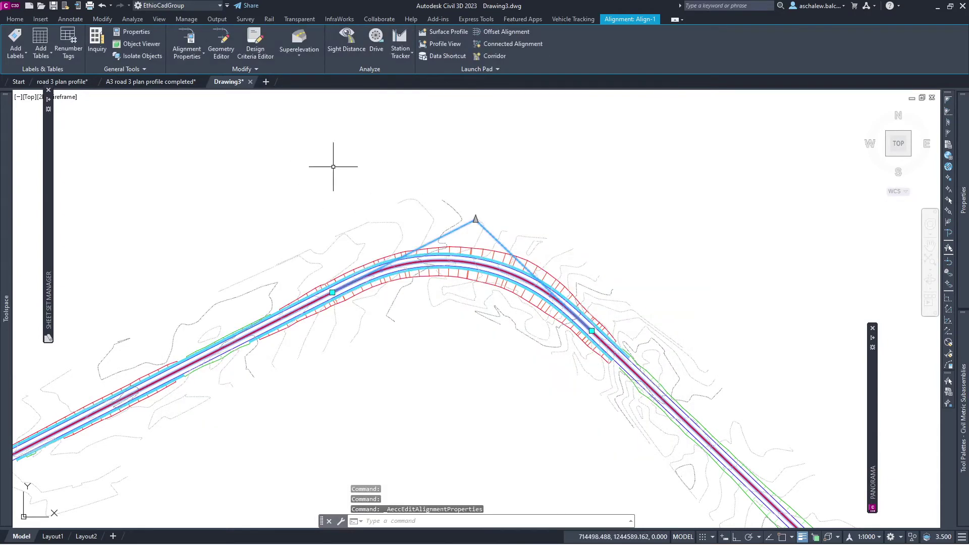
pyautogui.rightClick(335, 169)
pyautogui.click(373, 316)
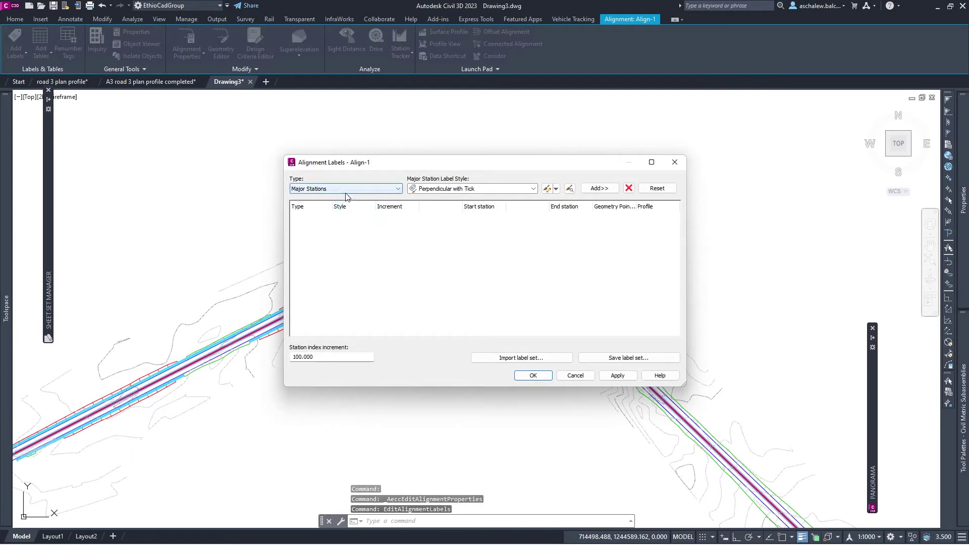
pyautogui.click(454, 190)
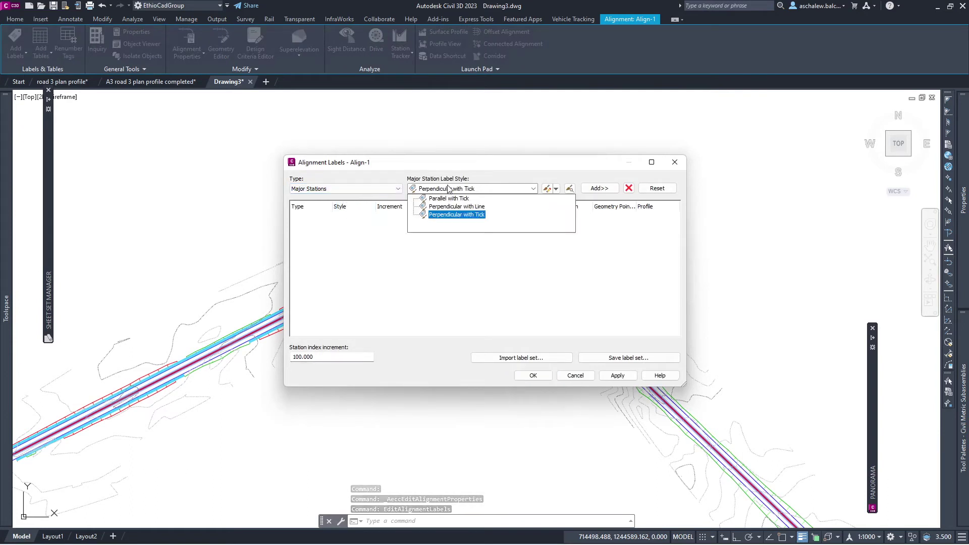
pyautogui.click(556, 189)
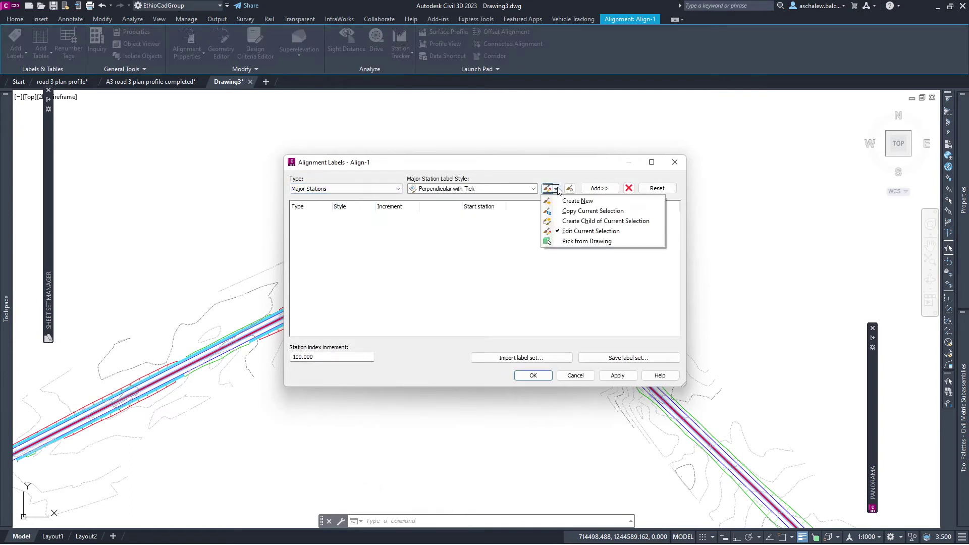
pyautogui.click(573, 201)
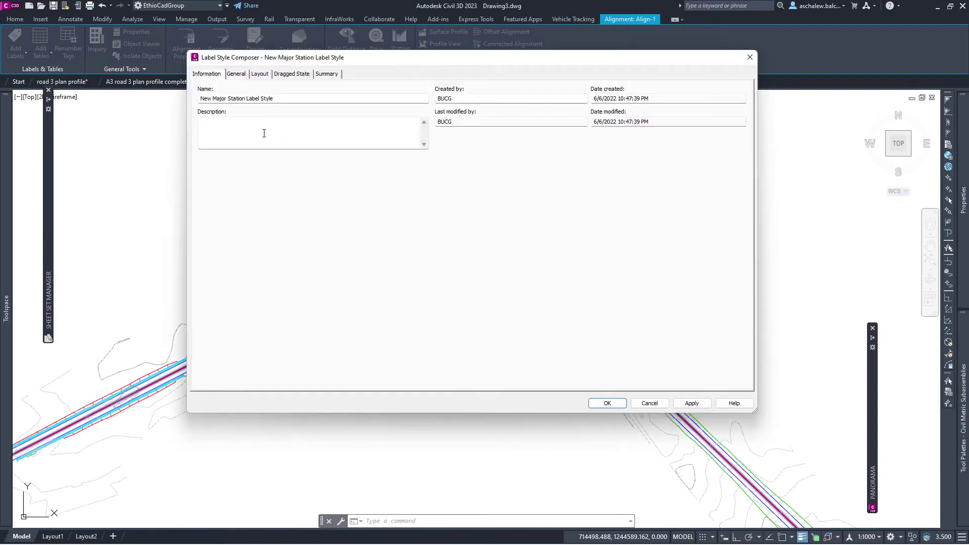
# - Name the style CORE MAJOR STATION, keep Standard text, and save it
pyautogui.moveTo(294, 98); pyautogui.dragTo(158, 93)
pyautogui.write('C')
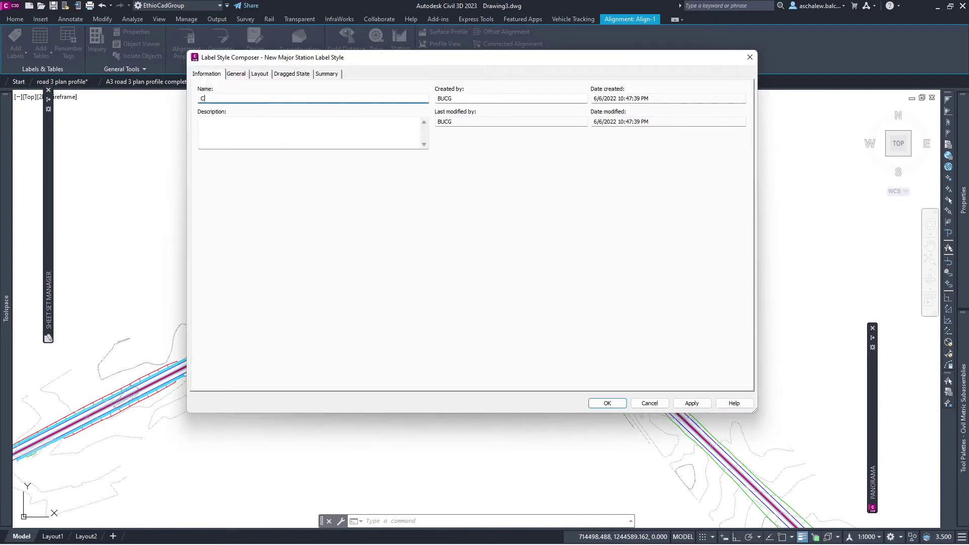
pyautogui.write('ORE MAJOR STATION')
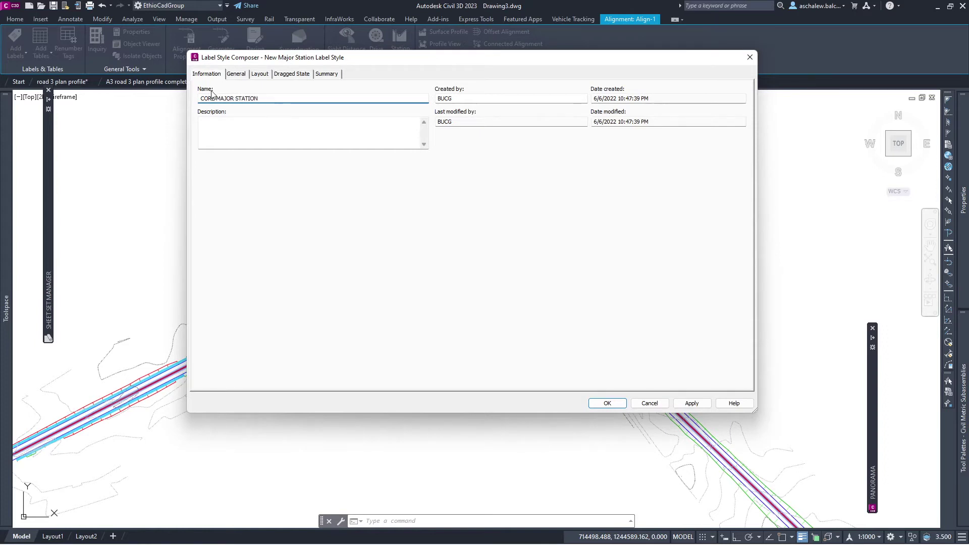
pyautogui.click(236, 74)
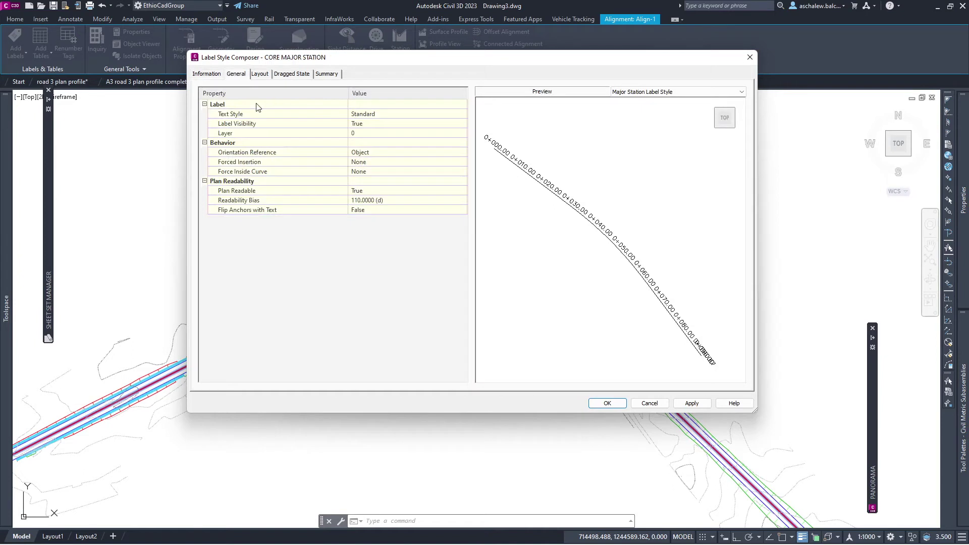
pyautogui.click(362, 115)
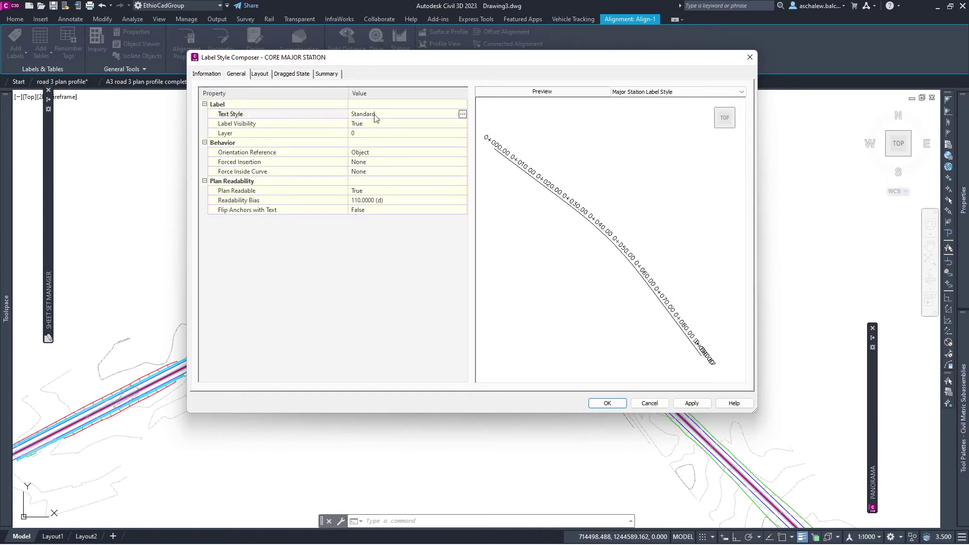
pyautogui.click(462, 115)
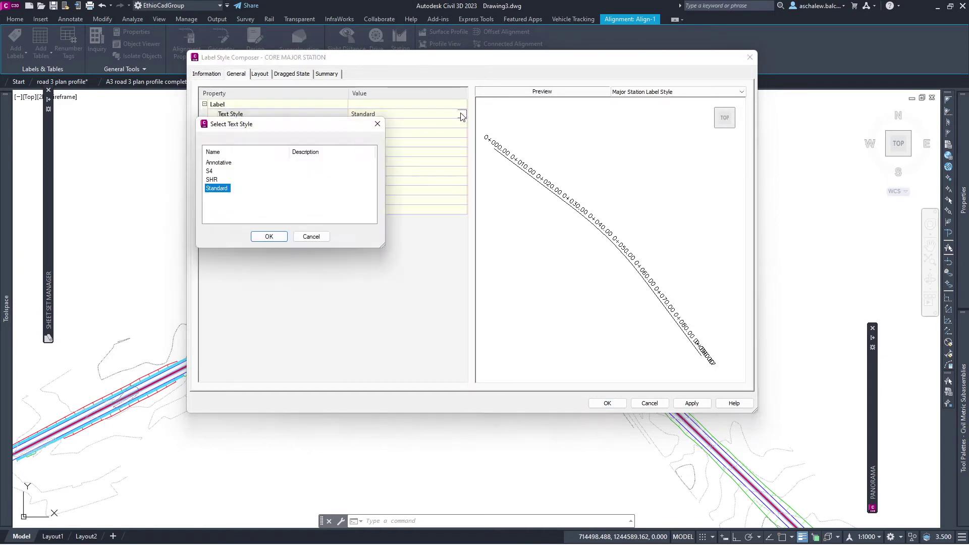
pyautogui.click(311, 237)
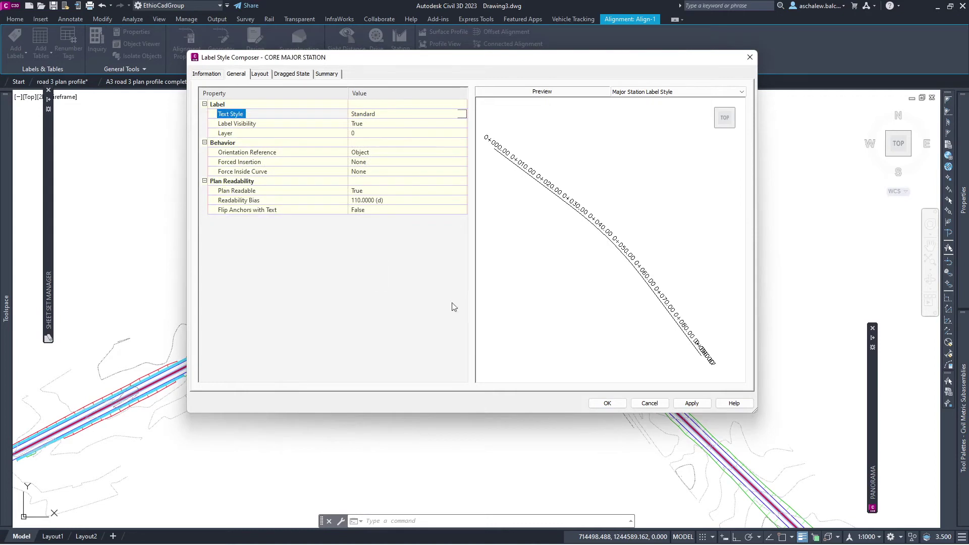
pyautogui.click(607, 404)
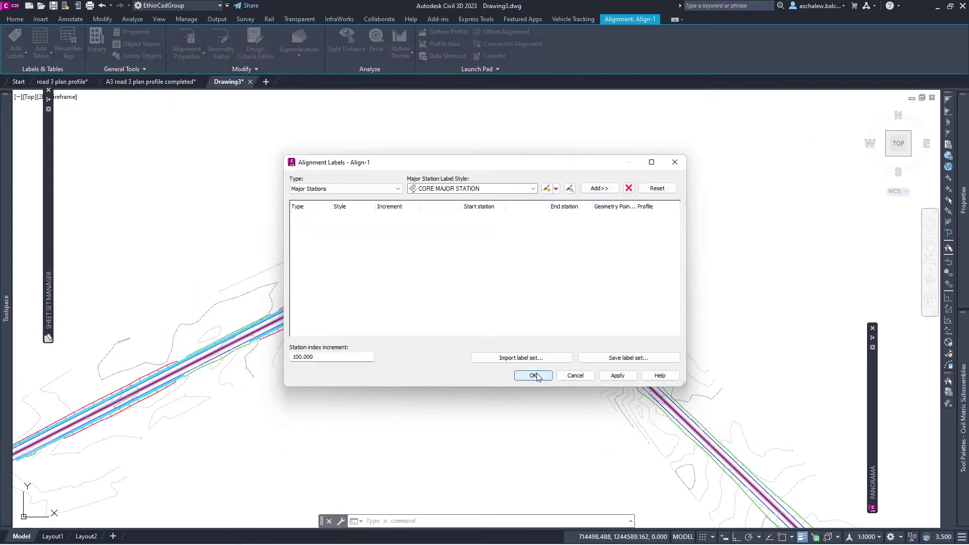
pyautogui.click(534, 376)
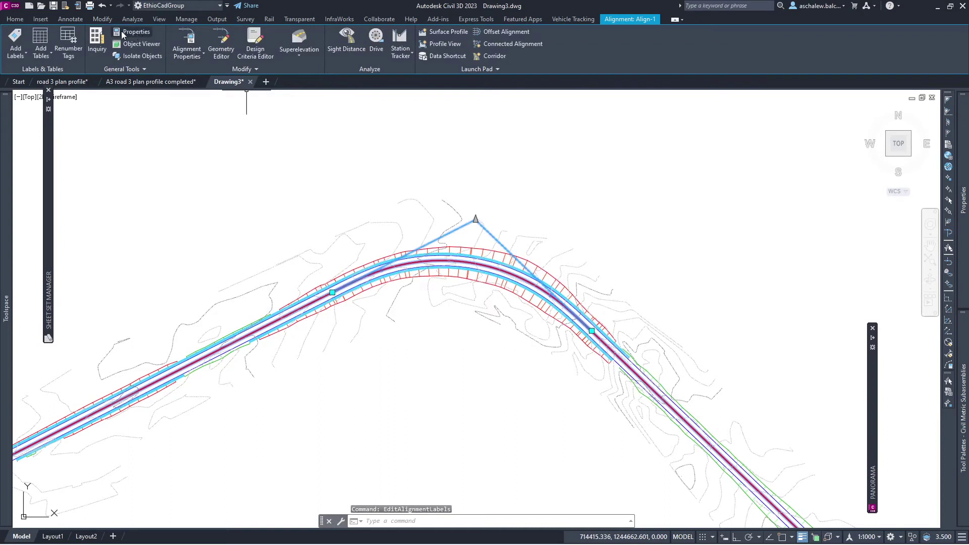
# - Create a new text style named STATION in the Text Style manager
pyautogui.click(80, 22)
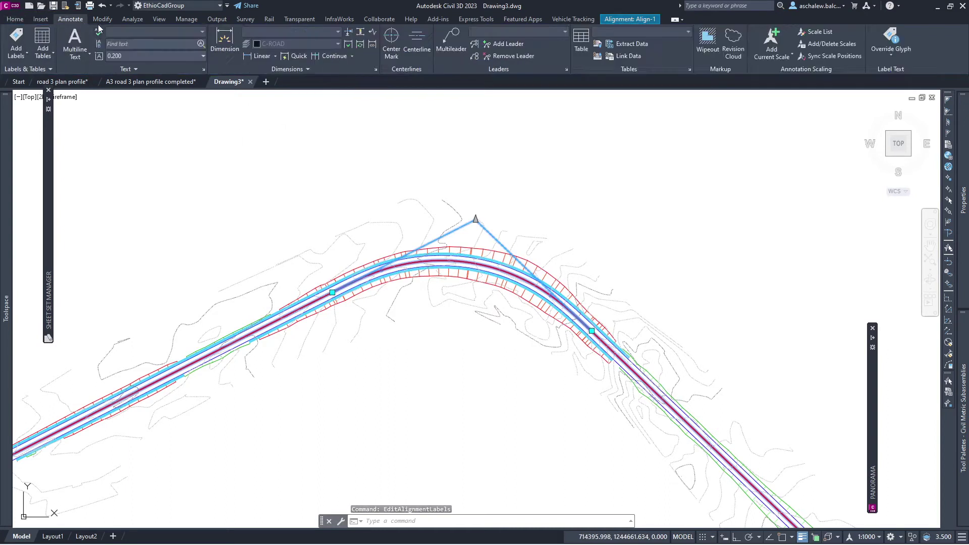
pyautogui.press('Escape')
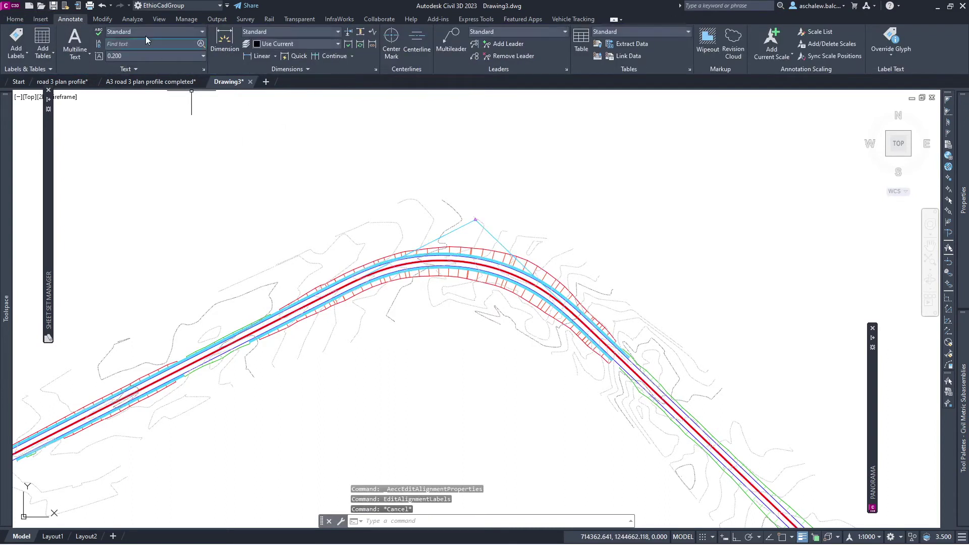
pyautogui.click(158, 32)
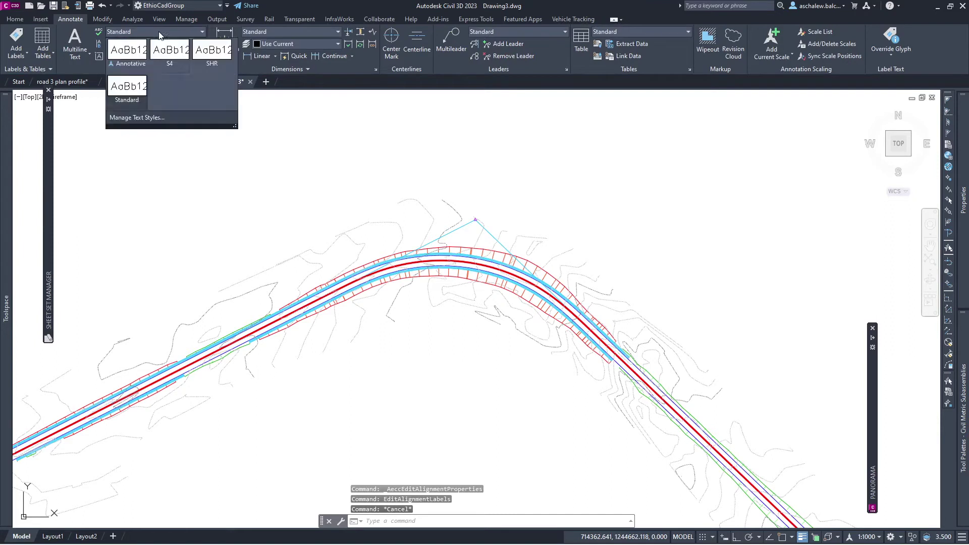
pyautogui.click(147, 117)
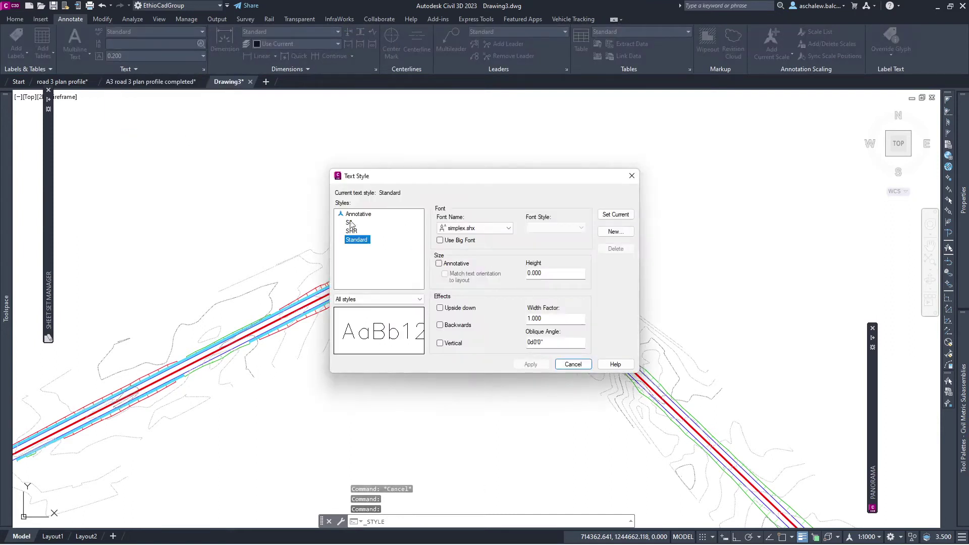
pyautogui.click(615, 232)
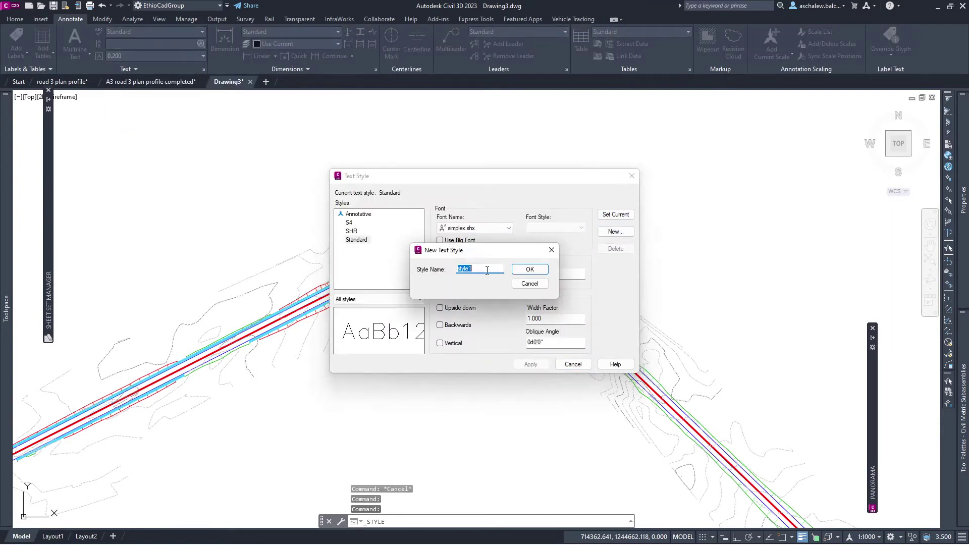
pyautogui.write('STATION')
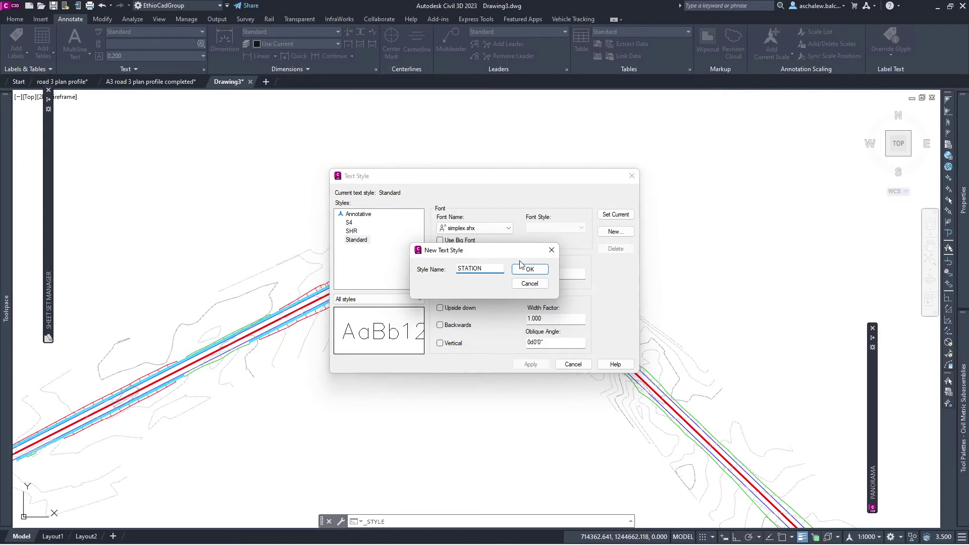
pyautogui.click(533, 270)
# - Set STATION to Verdana Bold with a text height of 1.000
pyautogui.click(470, 228)
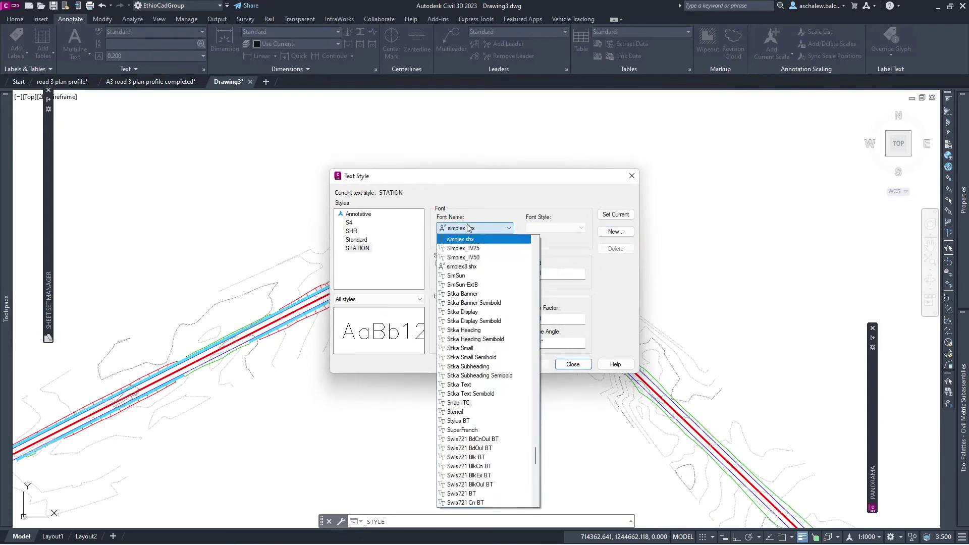
pyautogui.press('v')
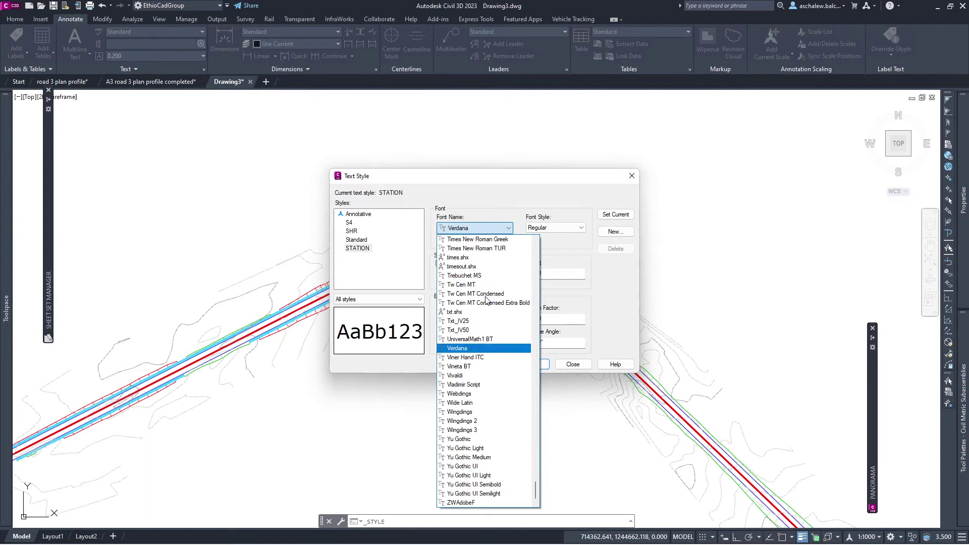
pyautogui.click(473, 349)
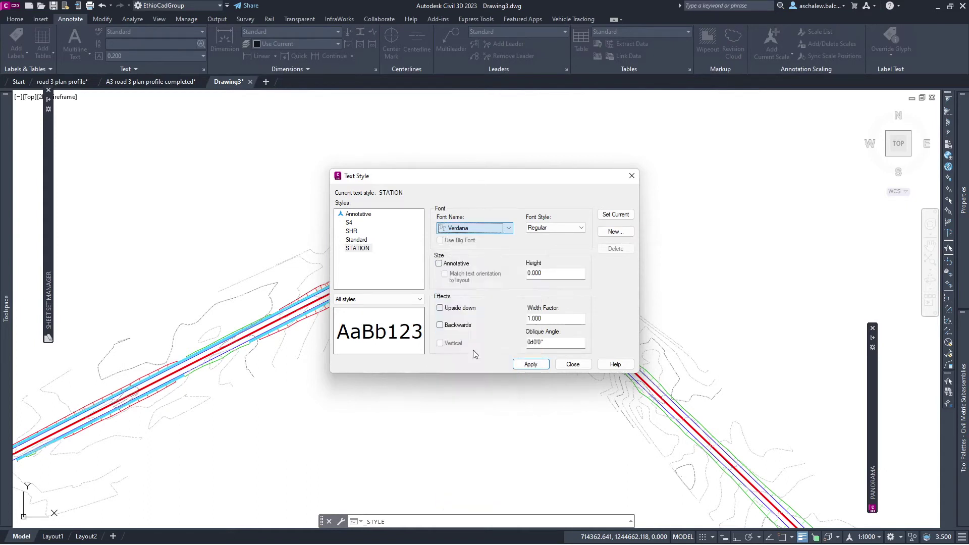
pyautogui.click(560, 231)
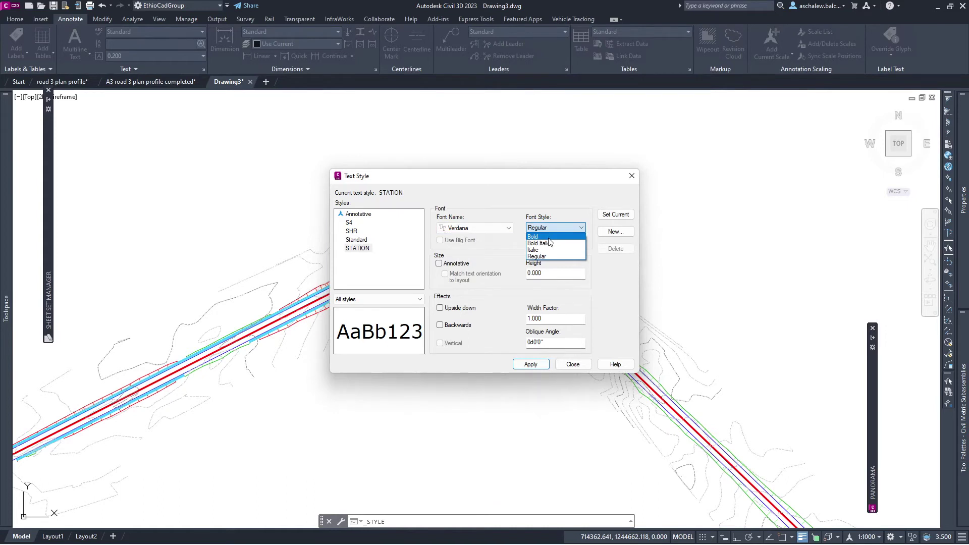
pyautogui.click(549, 238)
pyautogui.doubleClick(557, 278)
pyautogui.write('1')
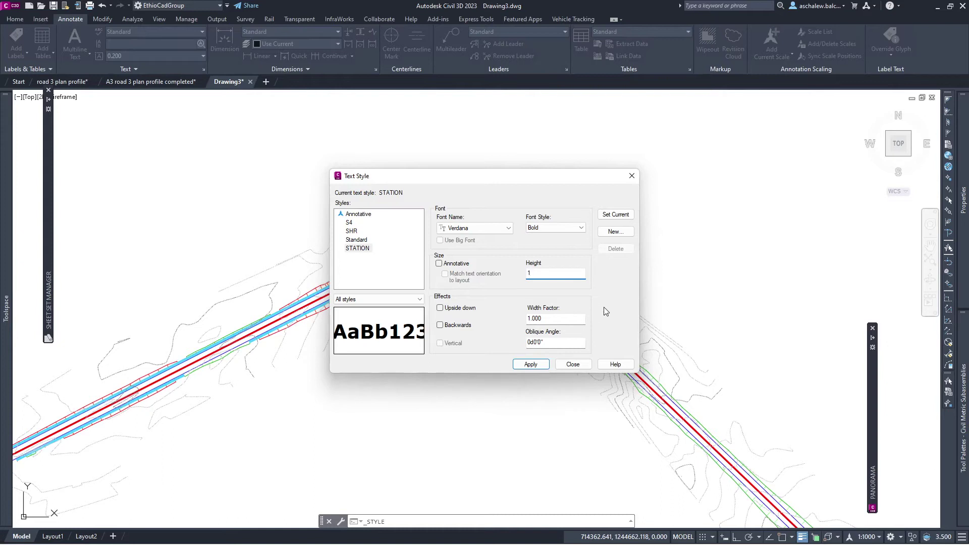
pyautogui.click(542, 364)
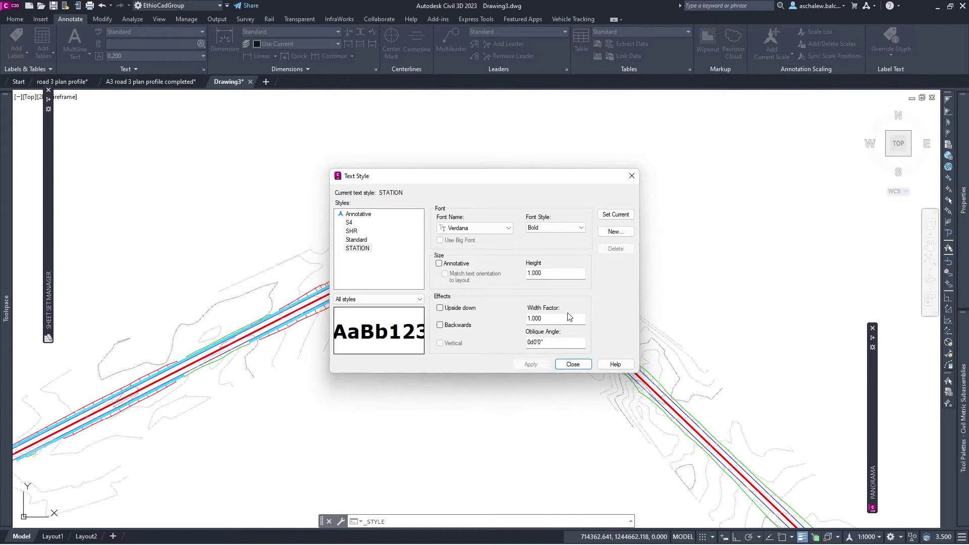
# - Create another new text style named CORE TEXT
pyautogui.click(488, 227)
pyautogui.click(486, 214)
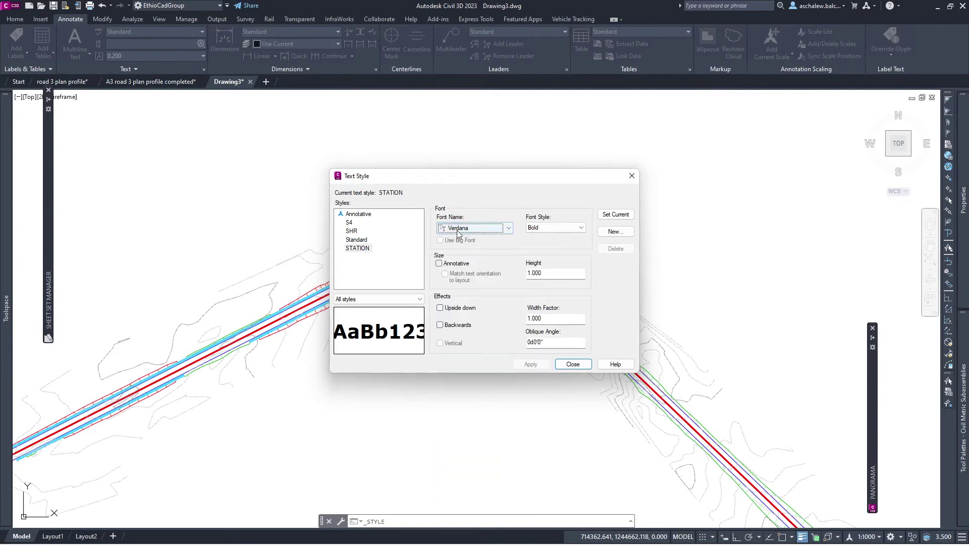
pyautogui.click(614, 232)
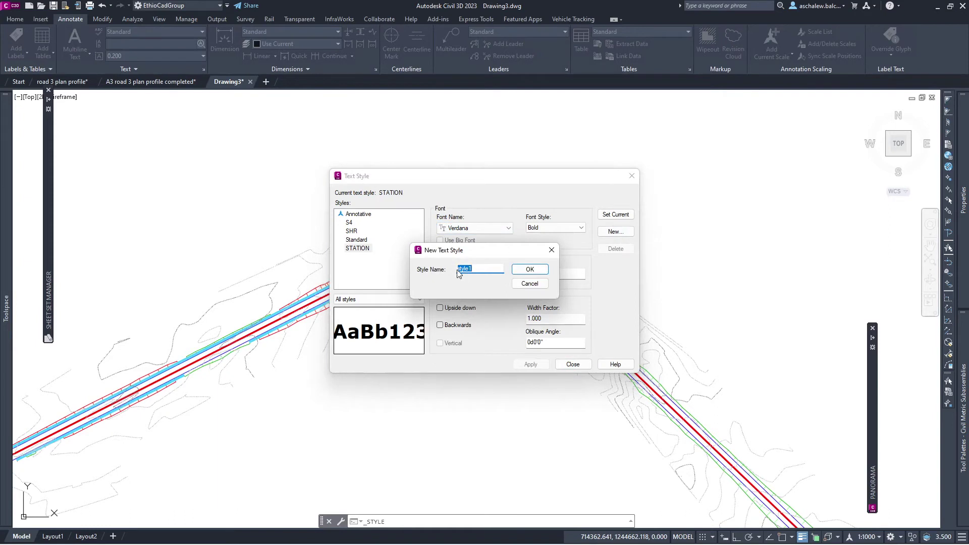
pyautogui.write('CORE TEXT')
pyautogui.click(530, 269)
# - Set CORE TEXT to Cambria Bold Italic and apply it
pyautogui.click(508, 228)
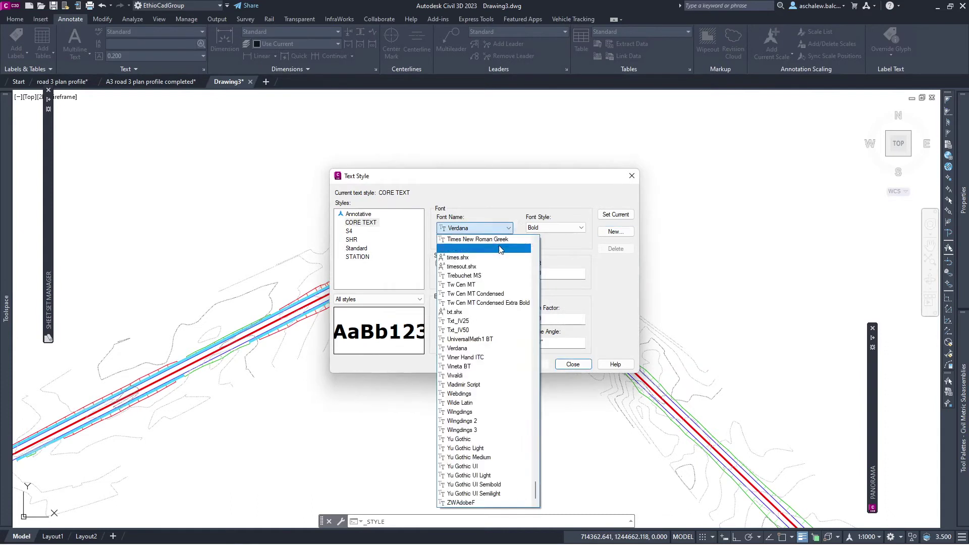
pyautogui.write('ccam')
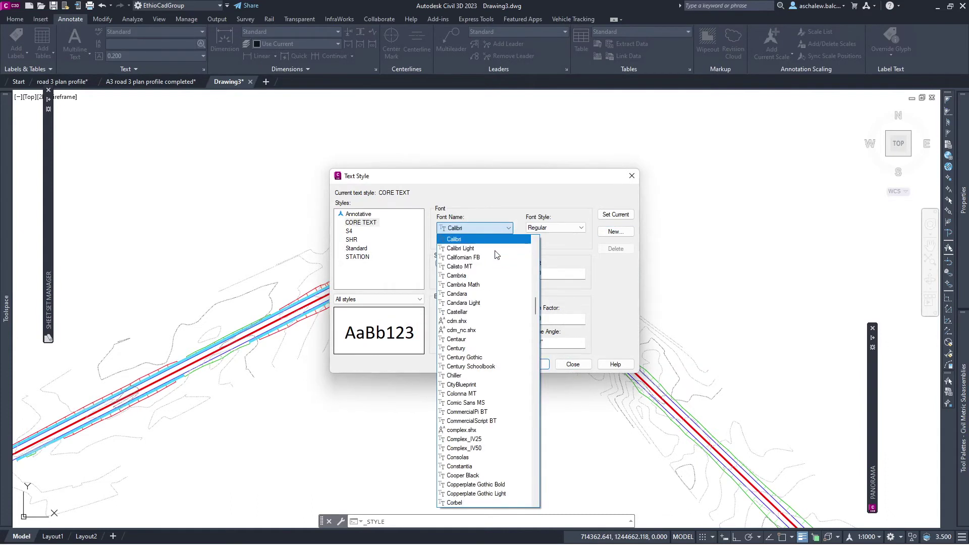
pyautogui.click(485, 242)
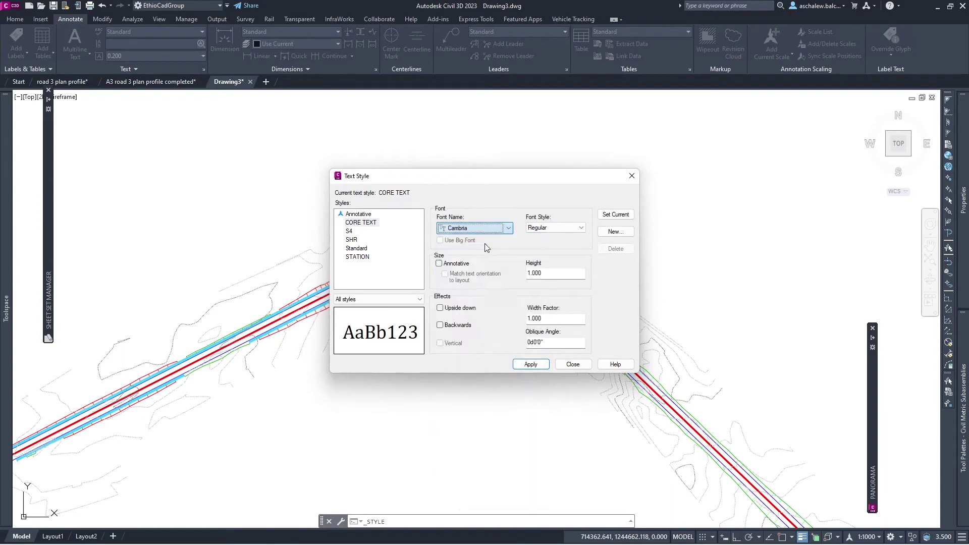
pyautogui.click(550, 227)
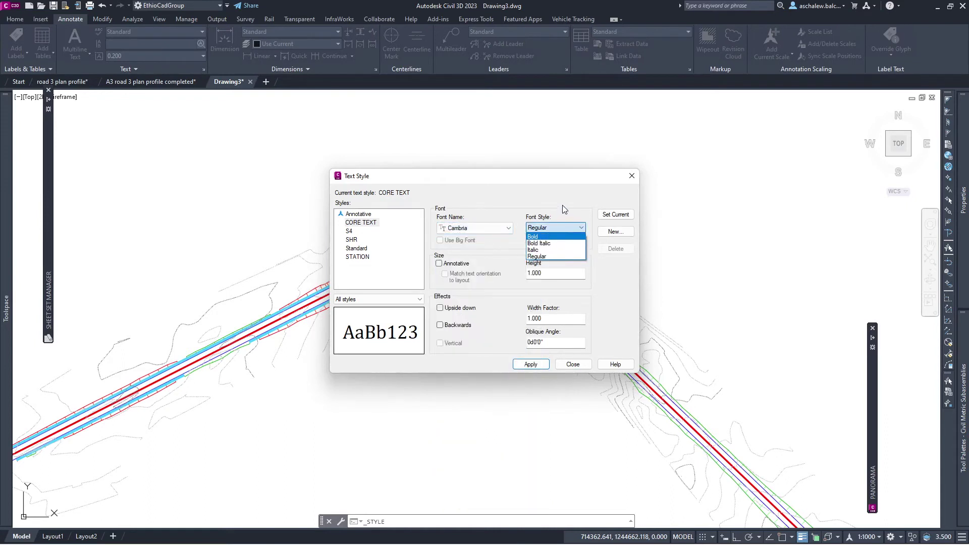
pyautogui.click(556, 244)
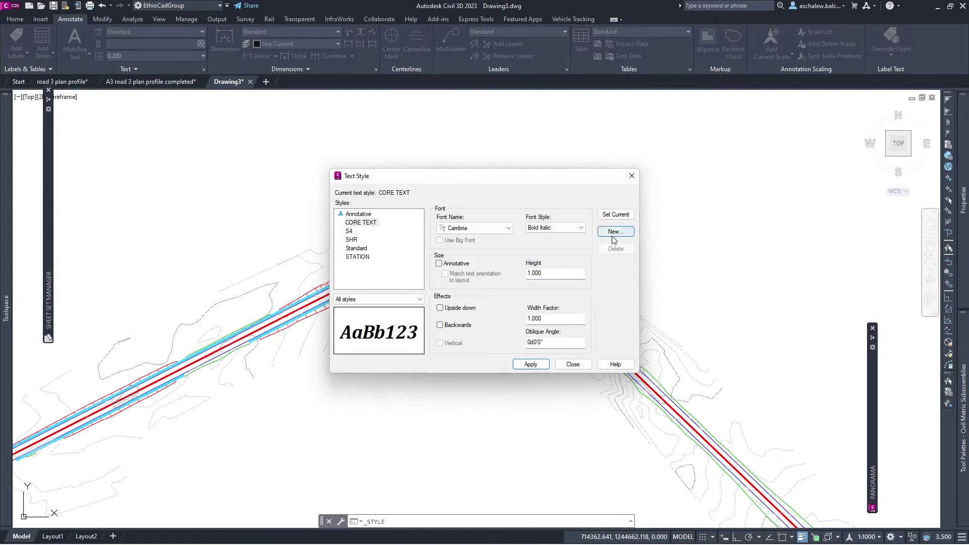
pyautogui.click(541, 367)
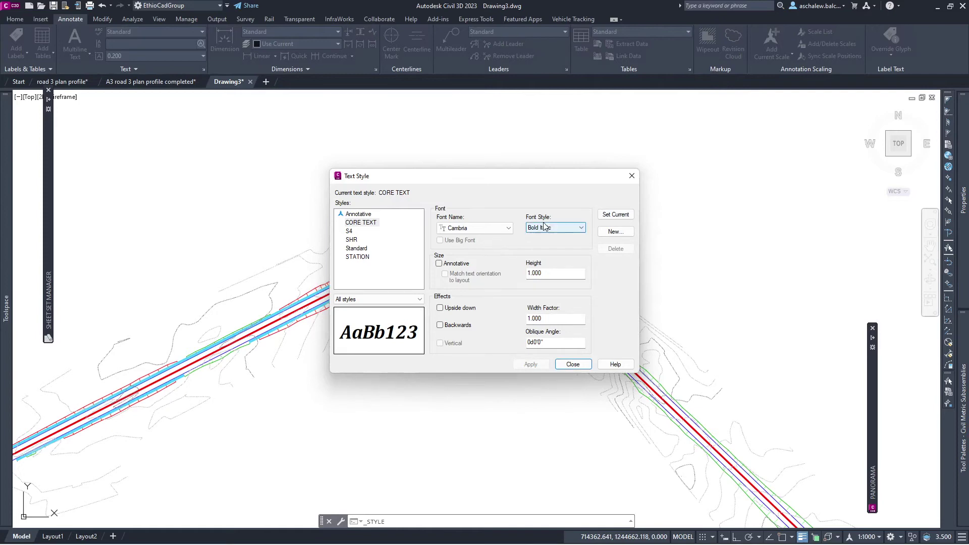
pyautogui.click(573, 364)
pyautogui.scroll(1, 487, 230)
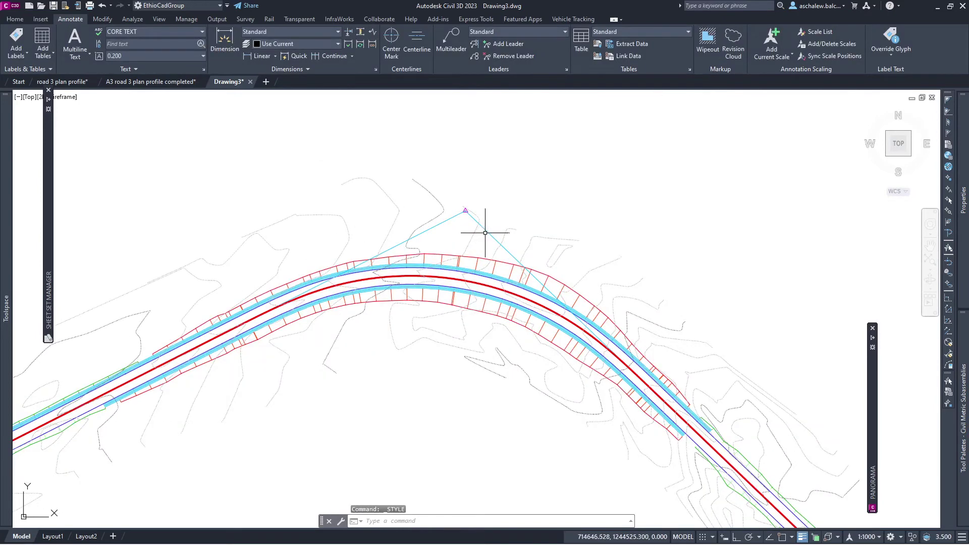
pyautogui.click(485, 233)
# - Choose CORE MAJOR STATION in the alignment labels and edit that style
pyautogui.rightClick(542, 185)
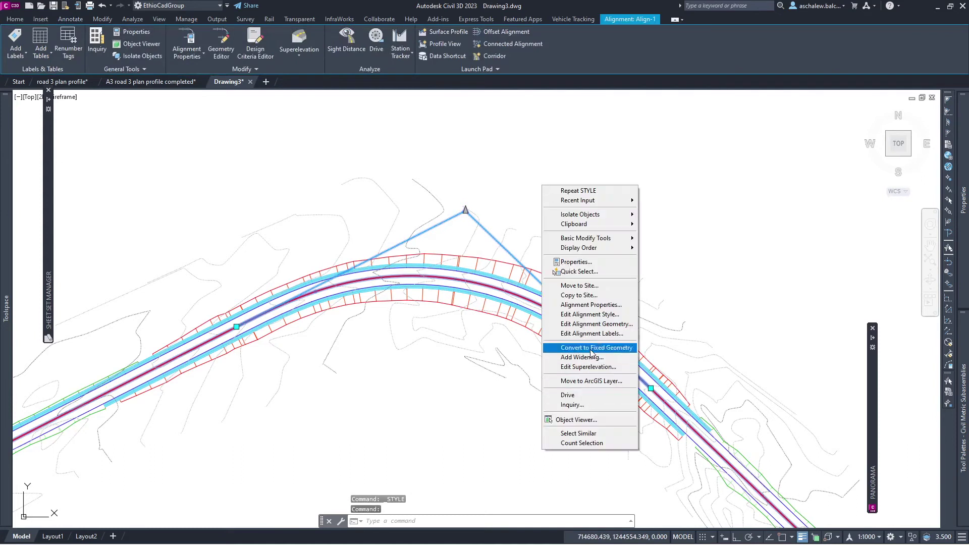
pyautogui.click(591, 333)
pyautogui.click(350, 189)
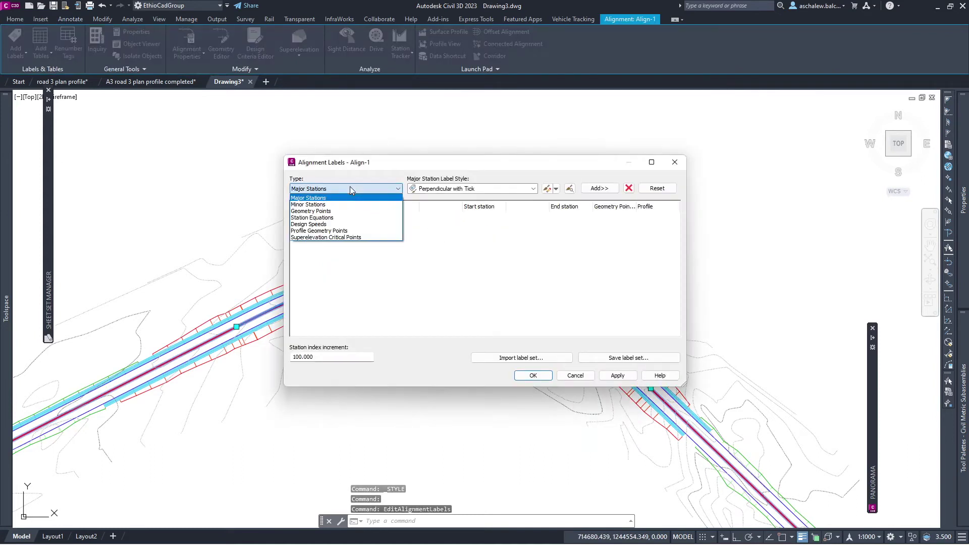
pyautogui.click(453, 189)
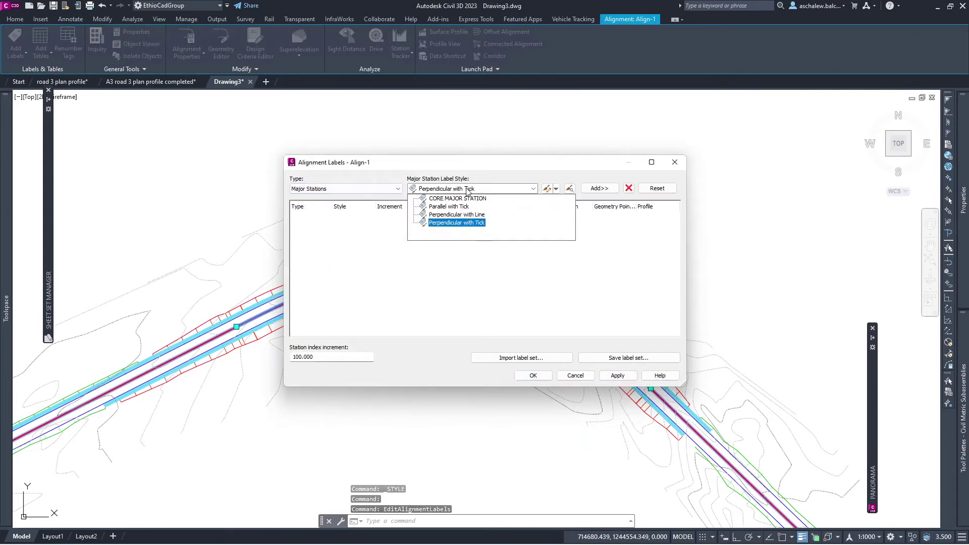
pyautogui.click(457, 199)
pyautogui.click(556, 189)
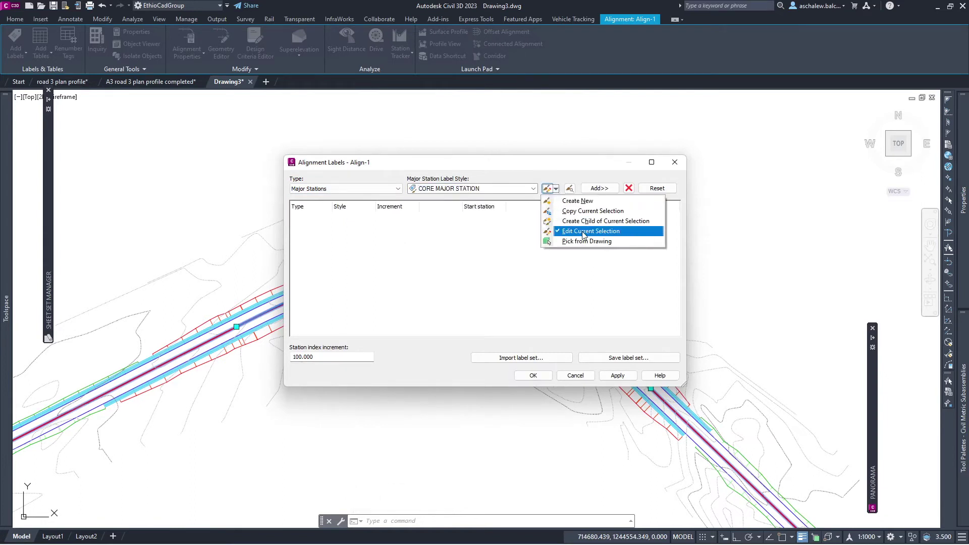
pyautogui.click(584, 231)
# - Set the label text style to STATION and Flip Anchors with Text to True
pyautogui.click(404, 115)
pyautogui.click(461, 114)
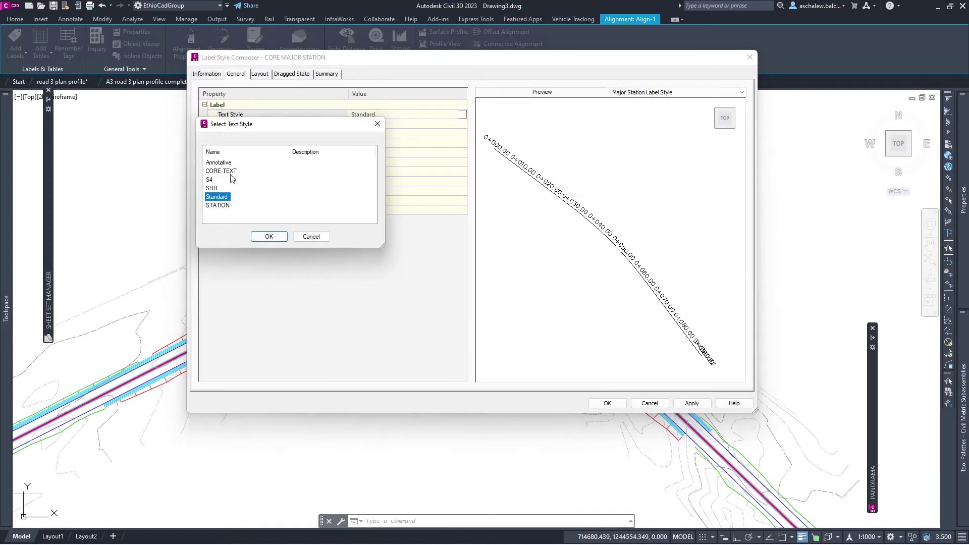
pyautogui.click(224, 206)
pyautogui.click(269, 237)
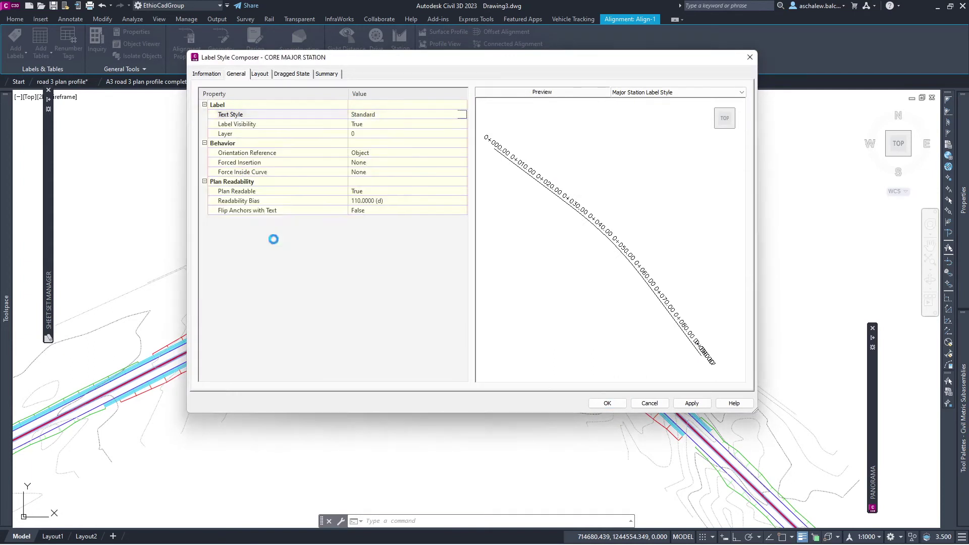
pyautogui.click(371, 155)
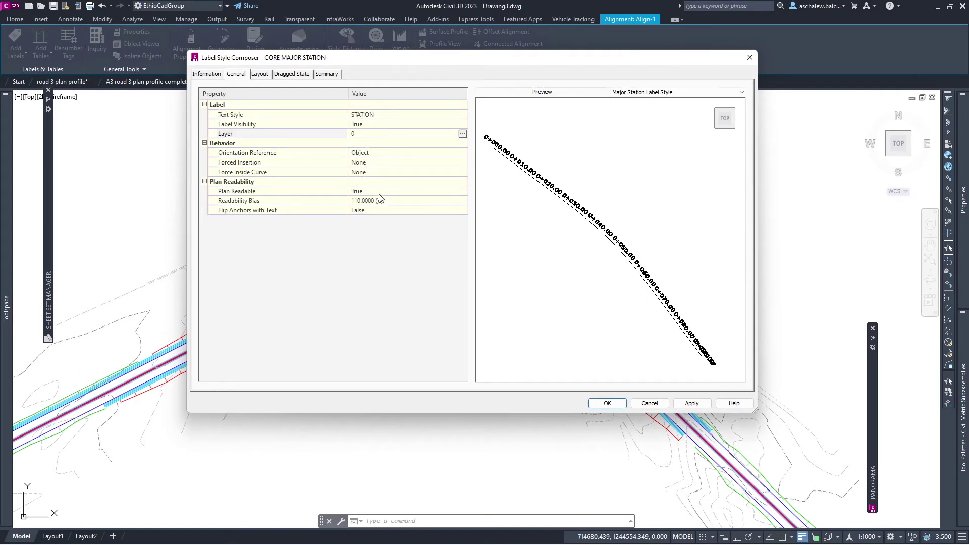
pyautogui.click(374, 211)
pyautogui.click(374, 214)
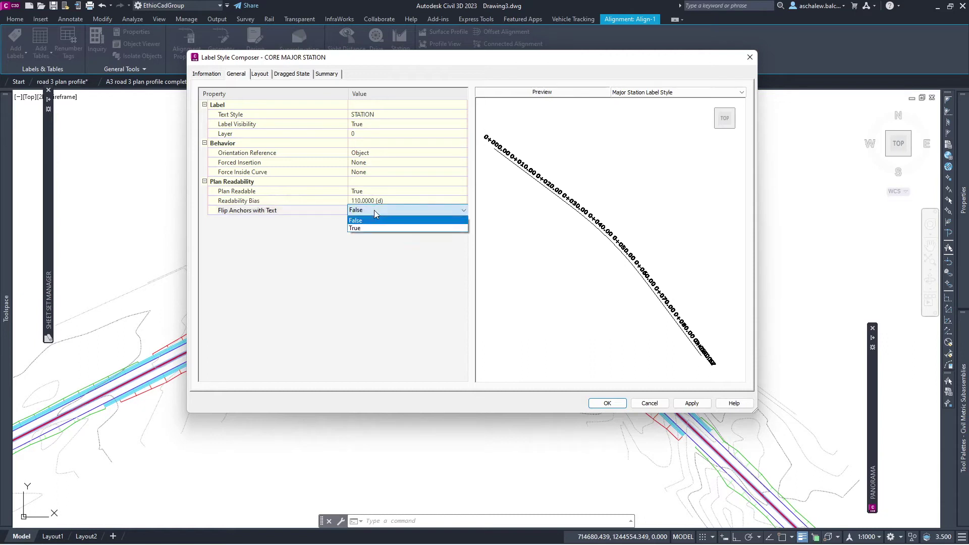
pyautogui.click(374, 228)
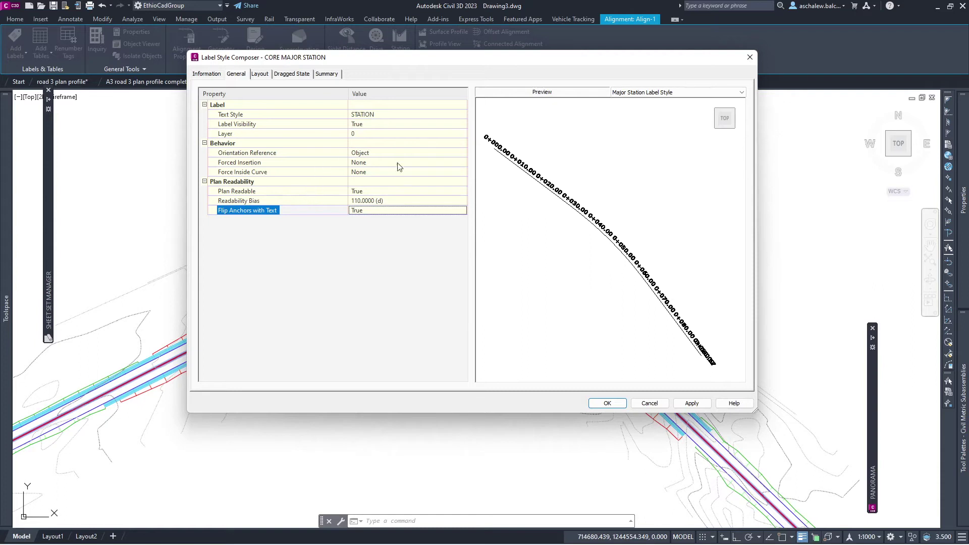
pyautogui.click(267, 74)
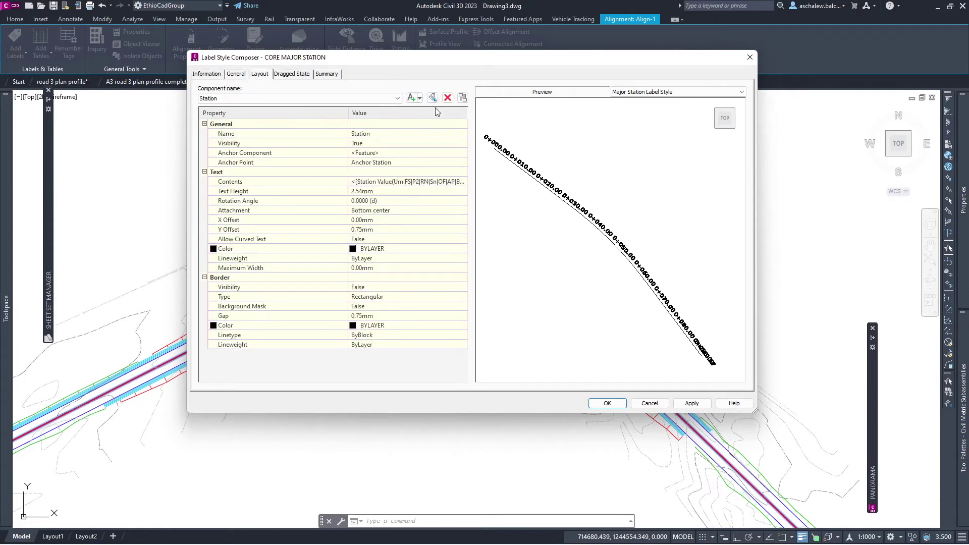
# - Delete the Station text component and add a line component
pyautogui.click(448, 98)
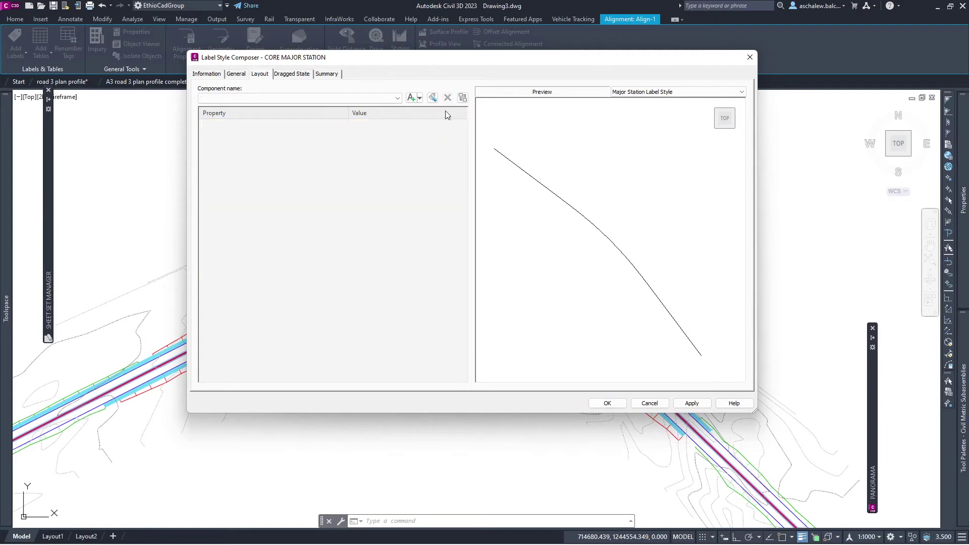
pyautogui.click(420, 98)
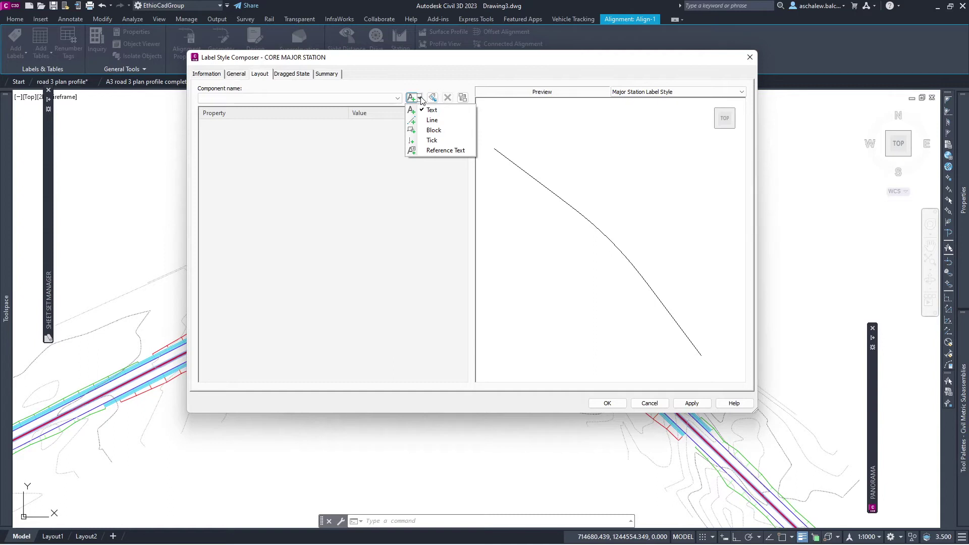
pyautogui.click(434, 120)
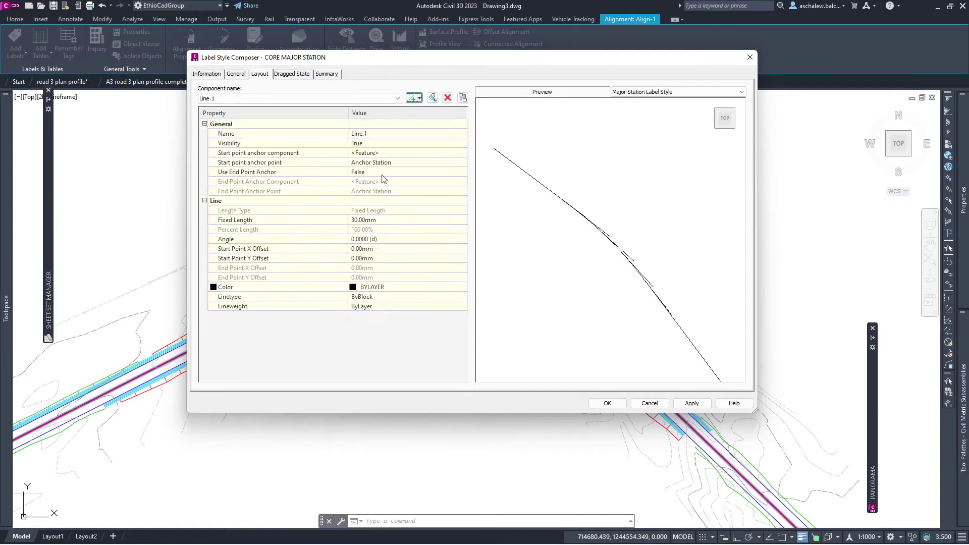
# - Set the line's angle to 90° and its fixed length to 8 mm
pyautogui.click(394, 162)
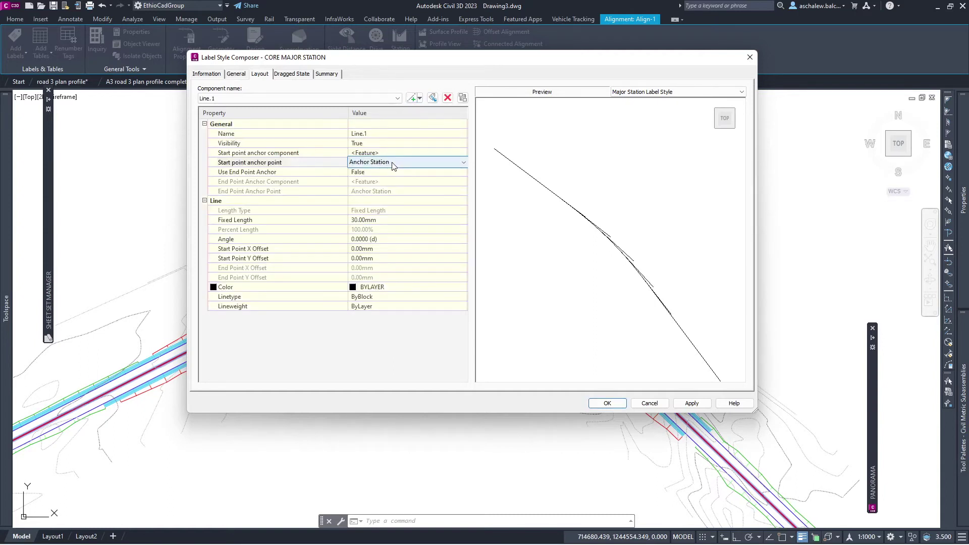
pyautogui.click(393, 220)
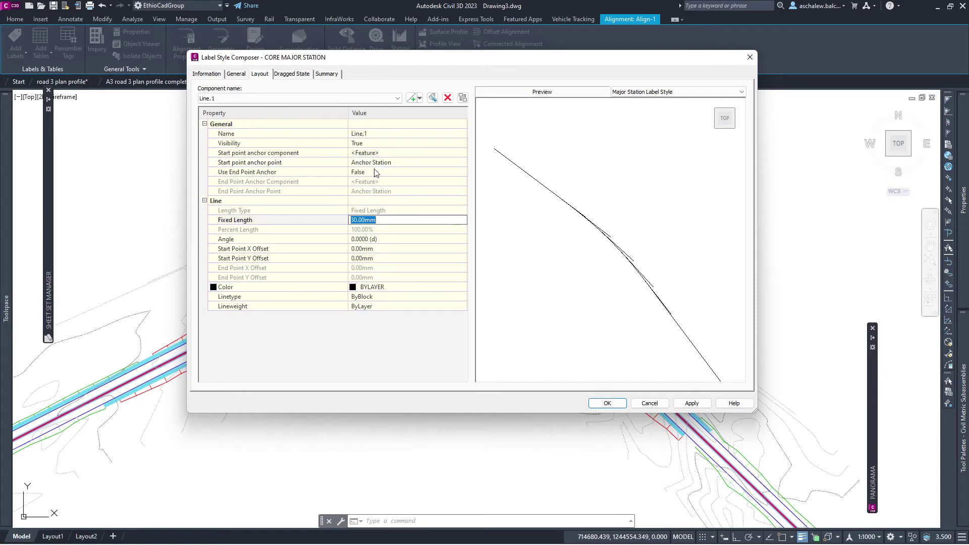
pyautogui.click(389, 238)
pyautogui.write('90')
pyautogui.press('Return')
pyautogui.click(376, 220)
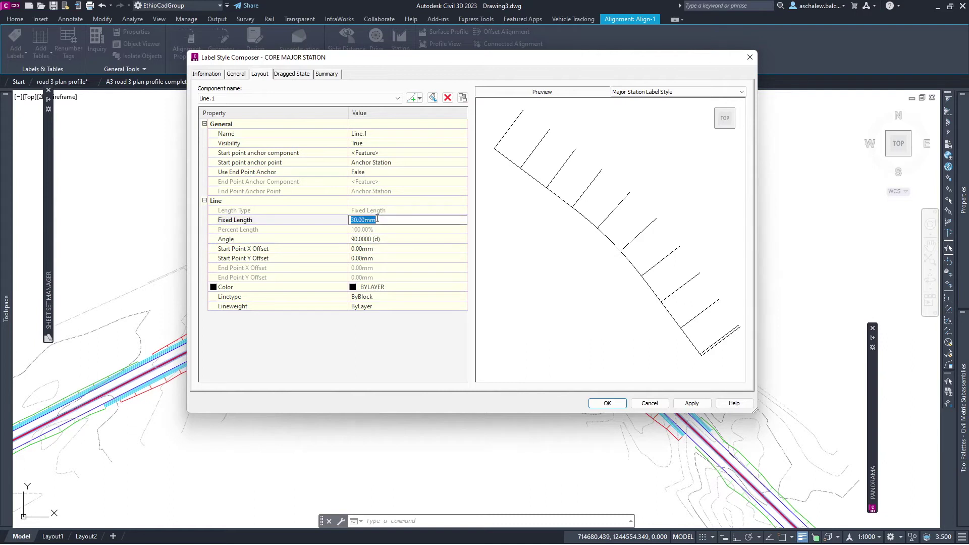
pyautogui.write('8')
pyautogui.press('Return')
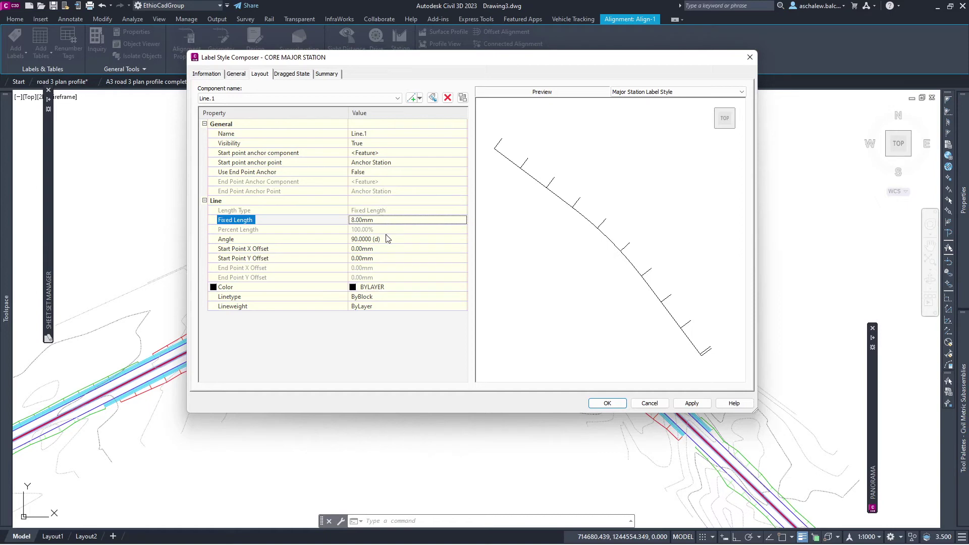
# - Set the tick line to colour 21 with a Continuous linetype
pyautogui.click(399, 288)
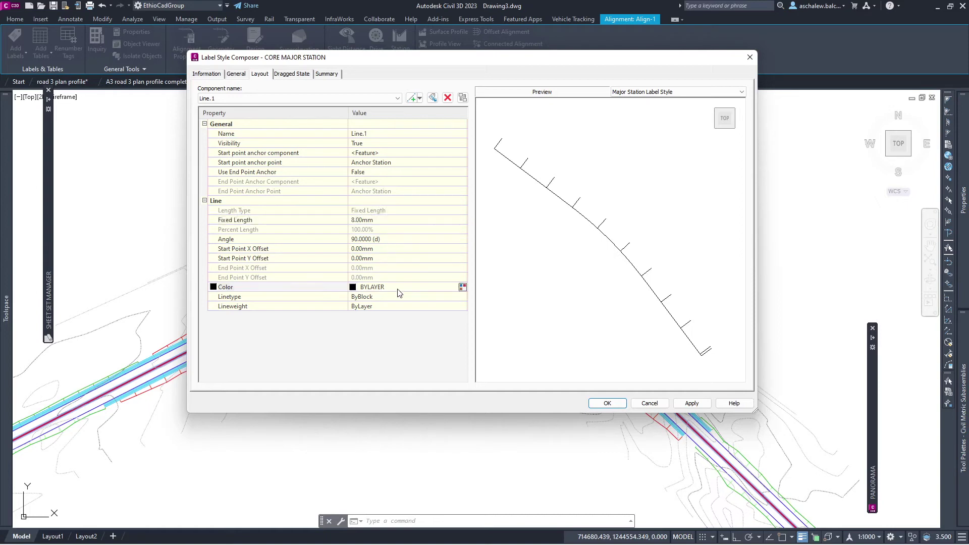
pyautogui.click(462, 287)
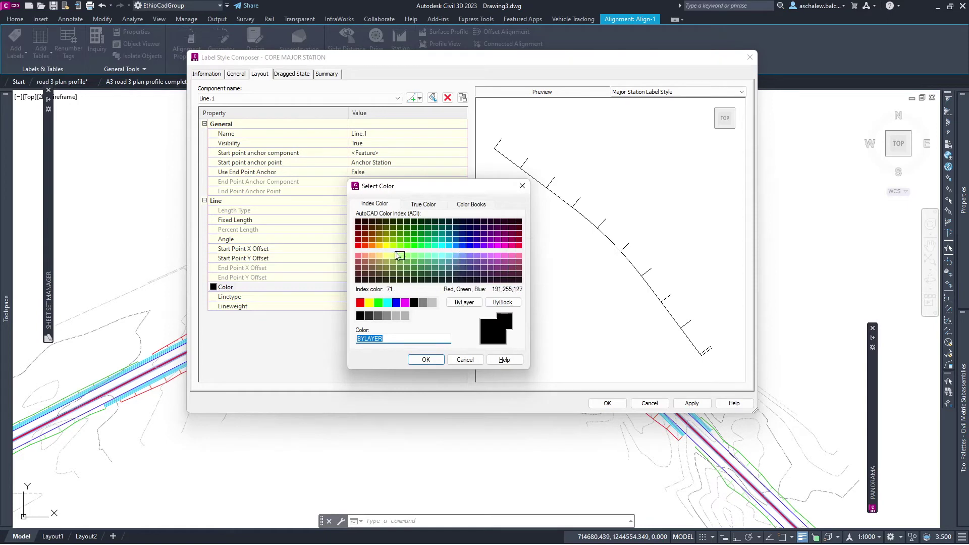
pyautogui.click(365, 256)
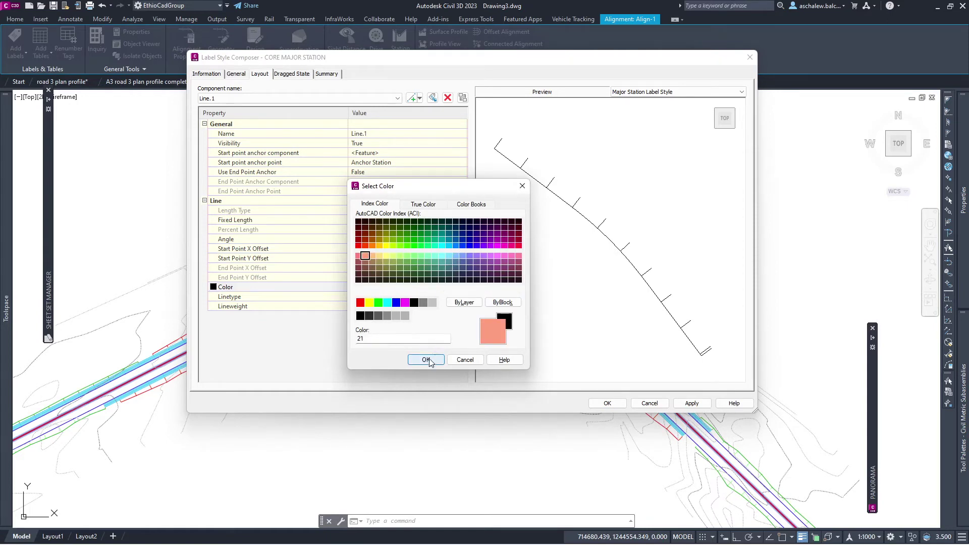
pyautogui.click(426, 360)
pyautogui.click(383, 302)
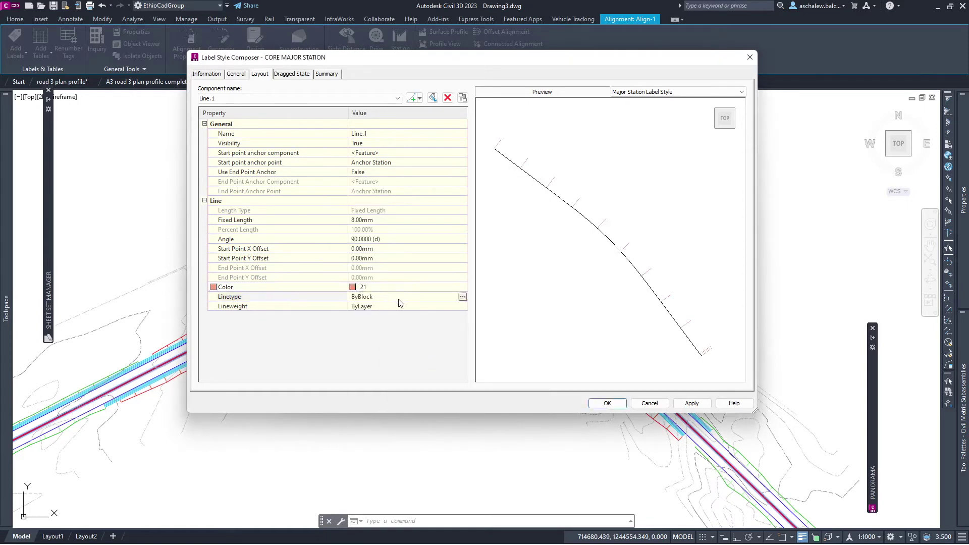
pyautogui.click(463, 297)
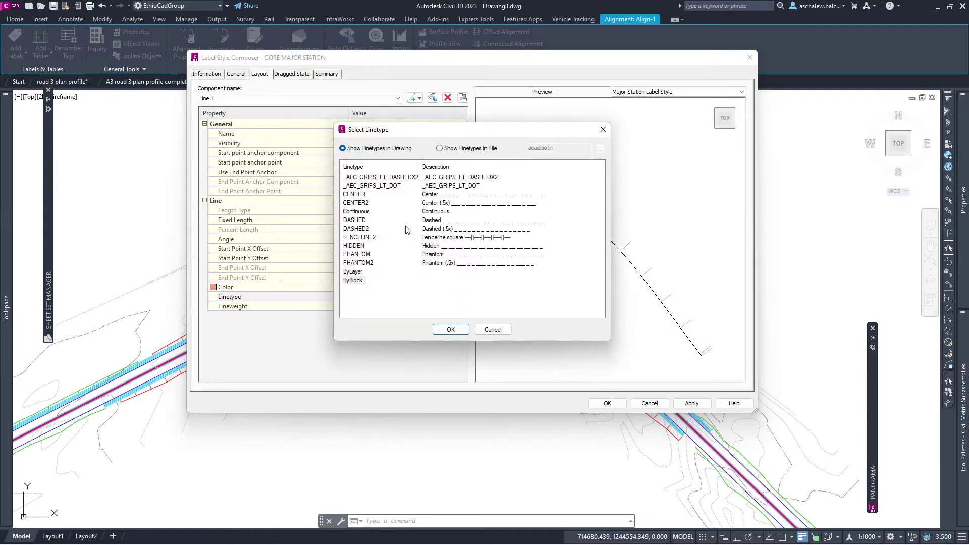
pyautogui.click(356, 212)
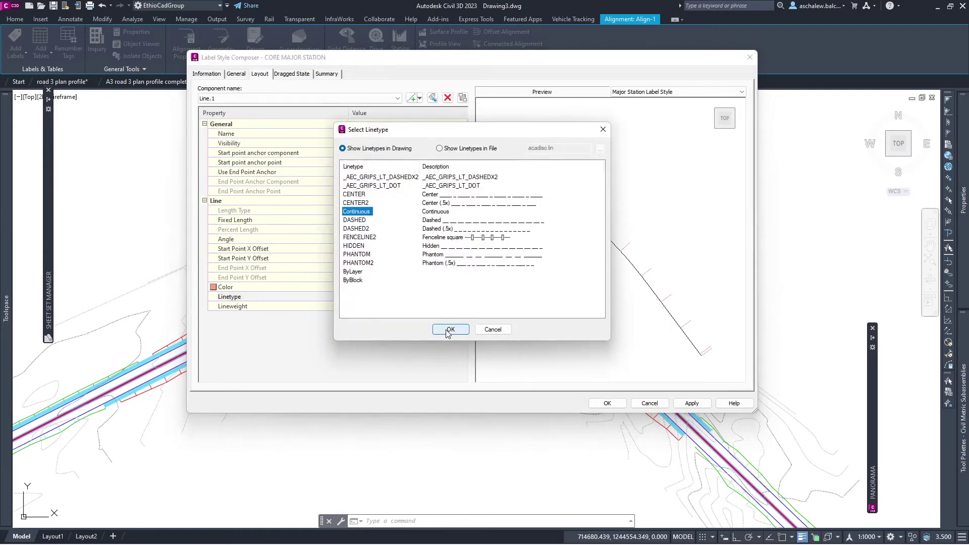
pyautogui.click(451, 329)
# - Give the tick line a 0.13 mm lineweight and close the Label Style Composer
pyautogui.click(371, 307)
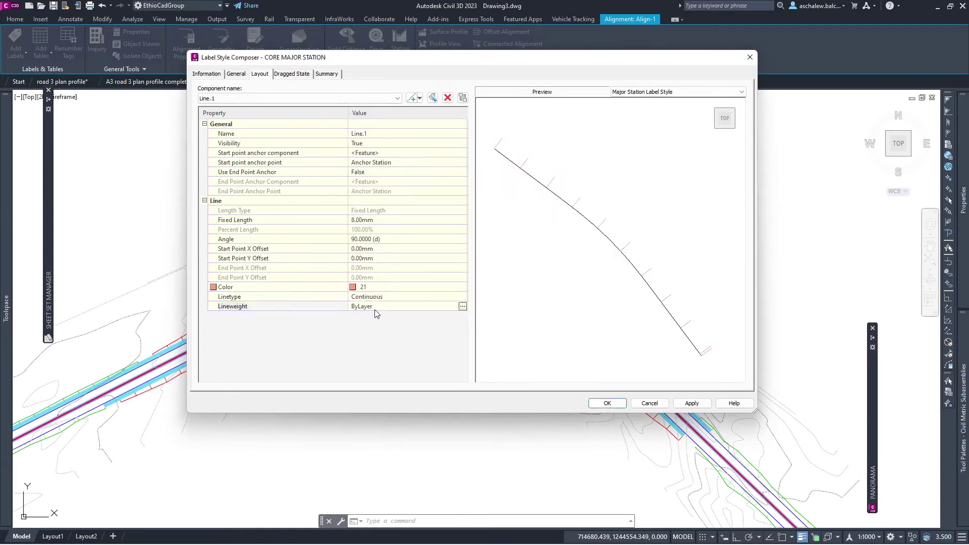
pyautogui.click(462, 307)
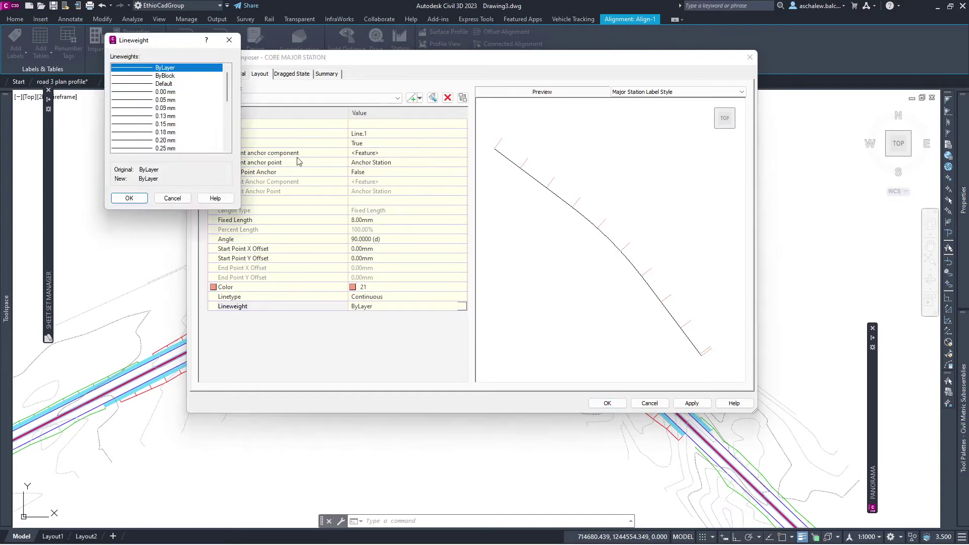
pyautogui.click(175, 117)
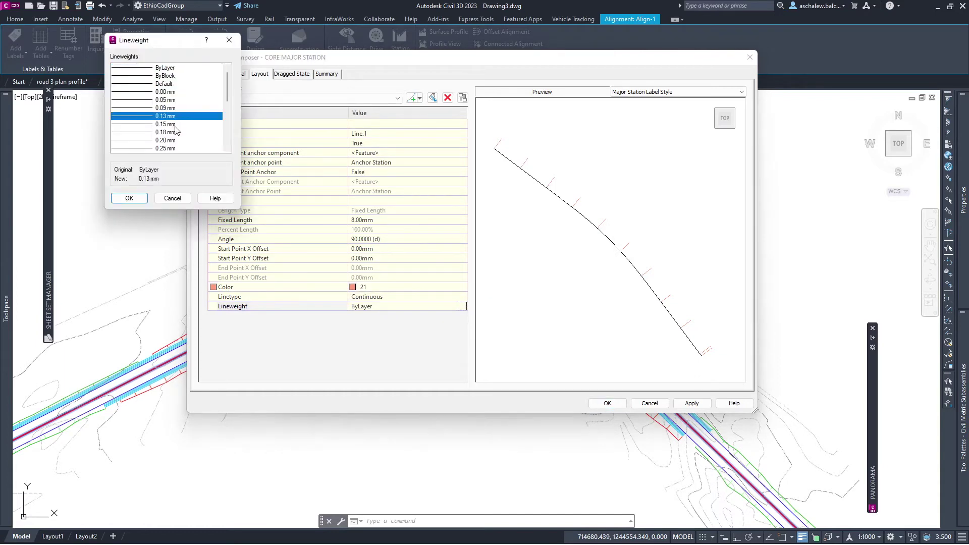
pyautogui.click(127, 201)
pyautogui.scroll(2, 565, 196)
pyautogui.scroll(1, 581, 204)
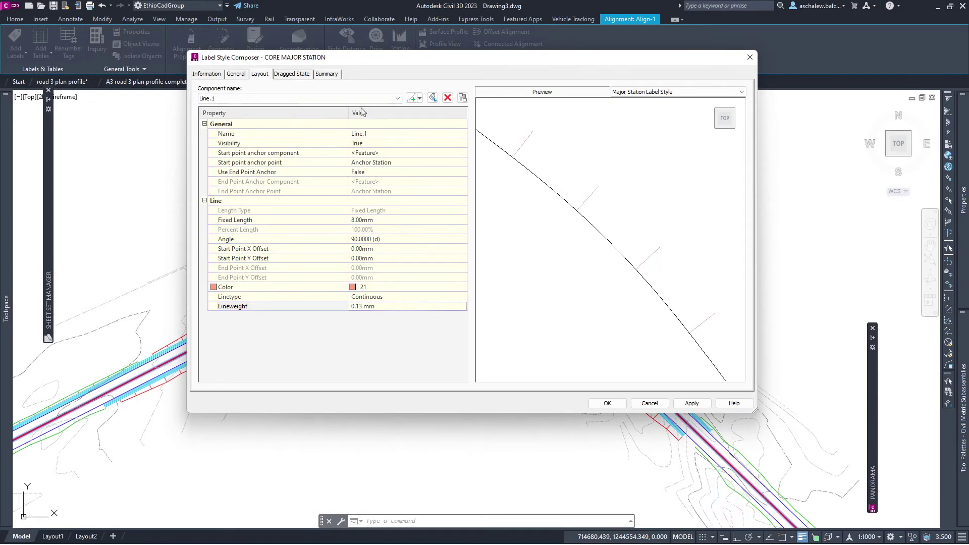
pyautogui.press('Return')
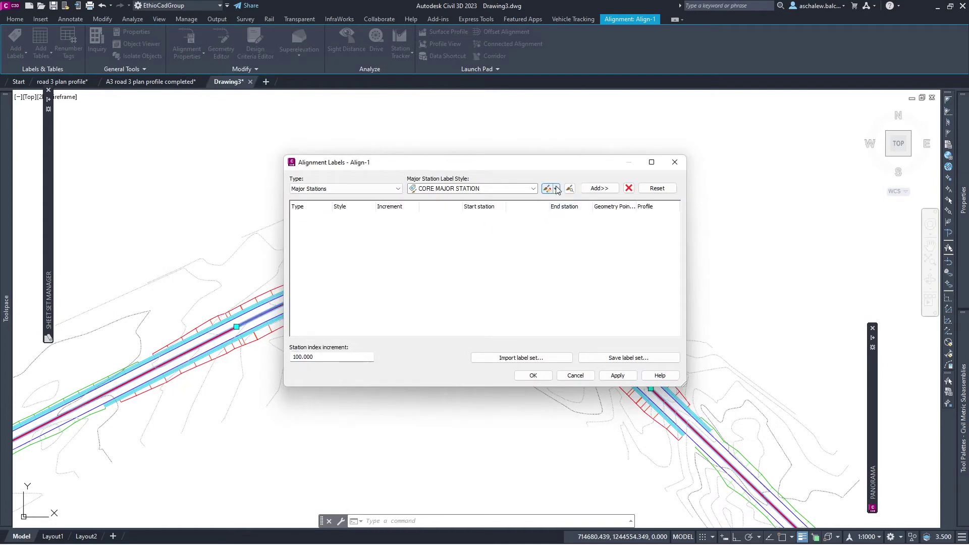
# - Edit CORE MAJOR STATION, deleting its Station text component and adding a Line component
pyautogui.click(555, 189)
pyautogui.click(585, 232)
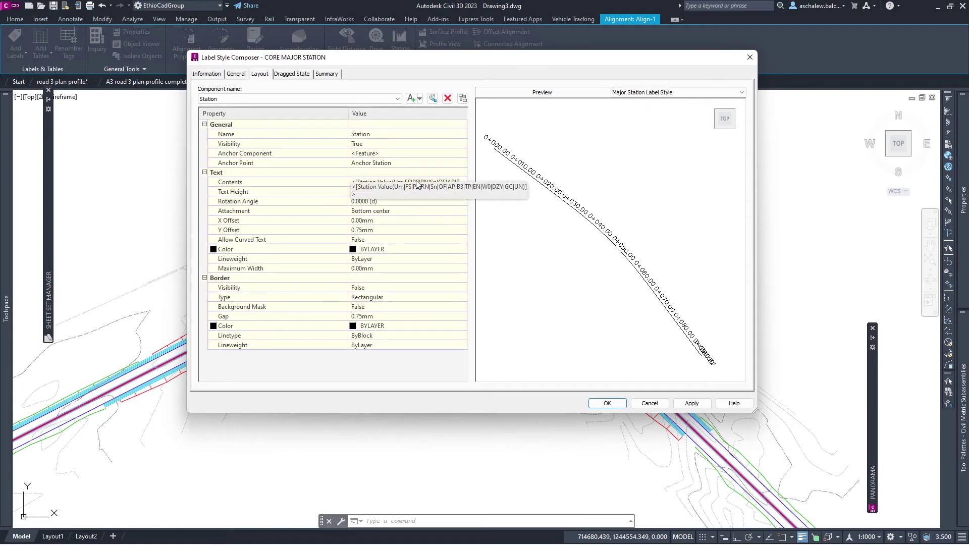
pyautogui.click(271, 99)
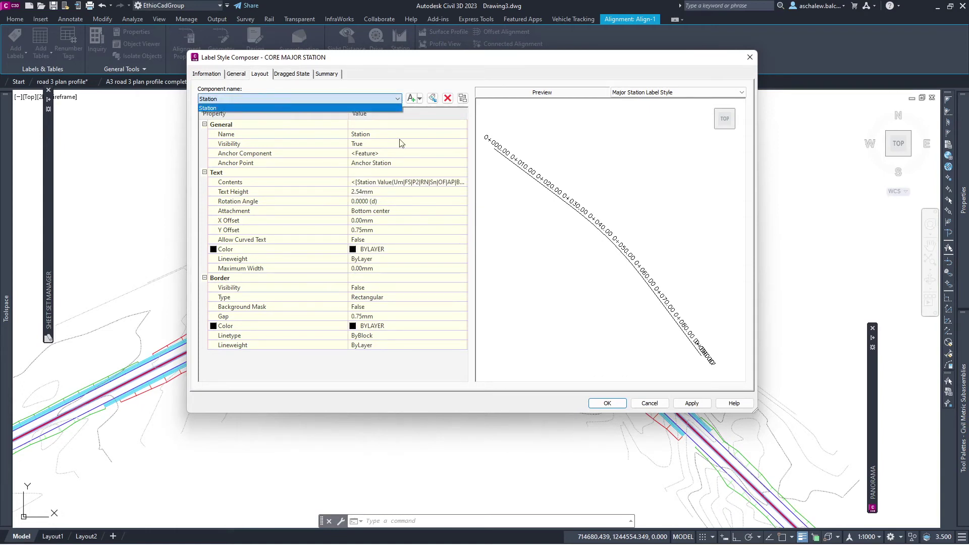
pyautogui.click(413, 165)
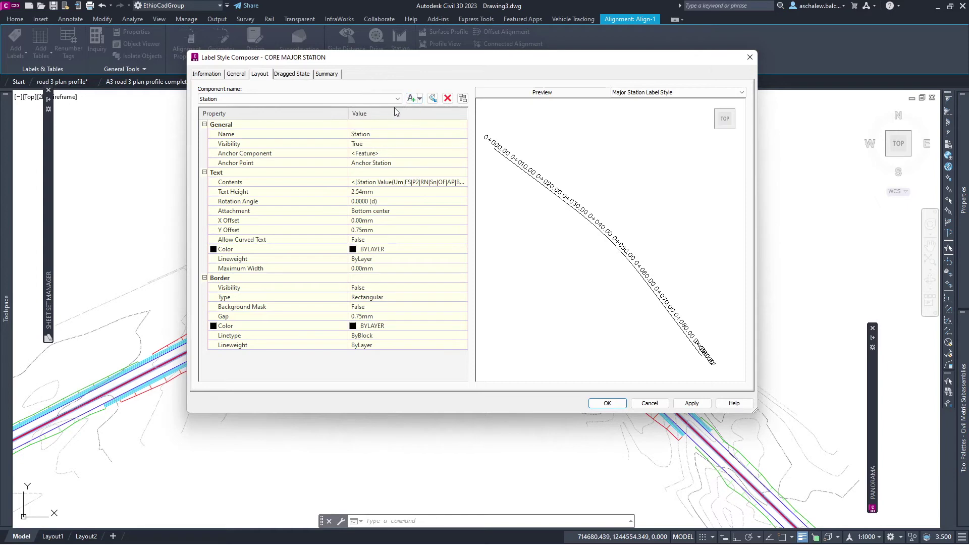
pyautogui.click(447, 98)
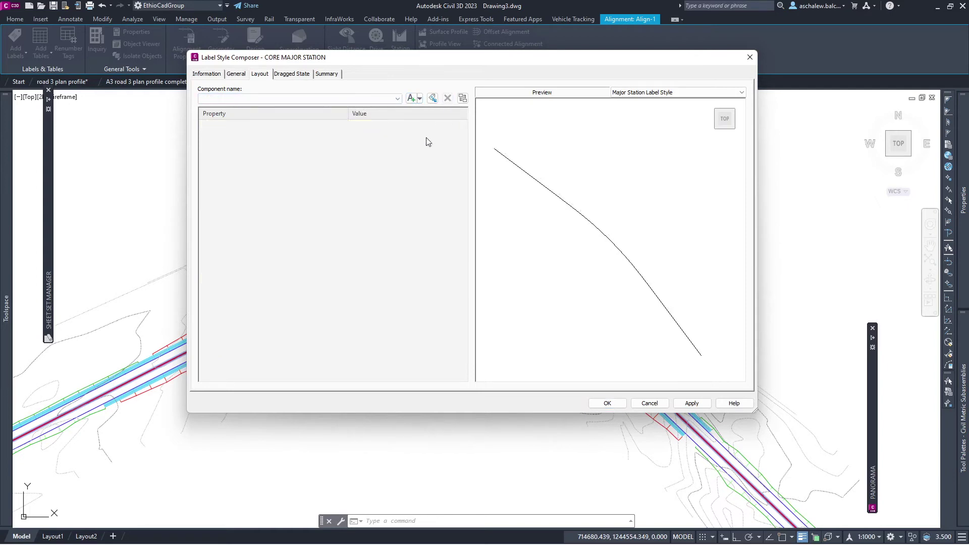
pyautogui.click(420, 99)
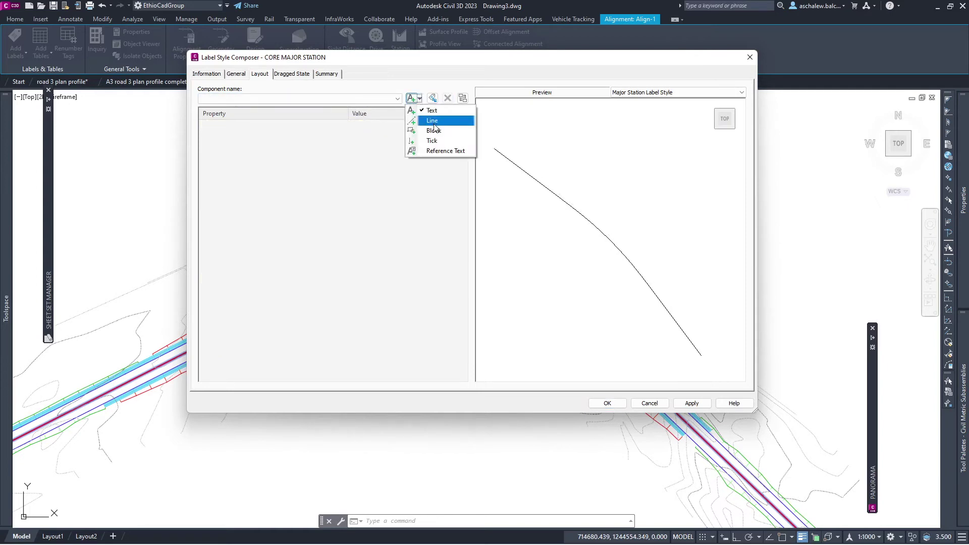
pyautogui.click(435, 122)
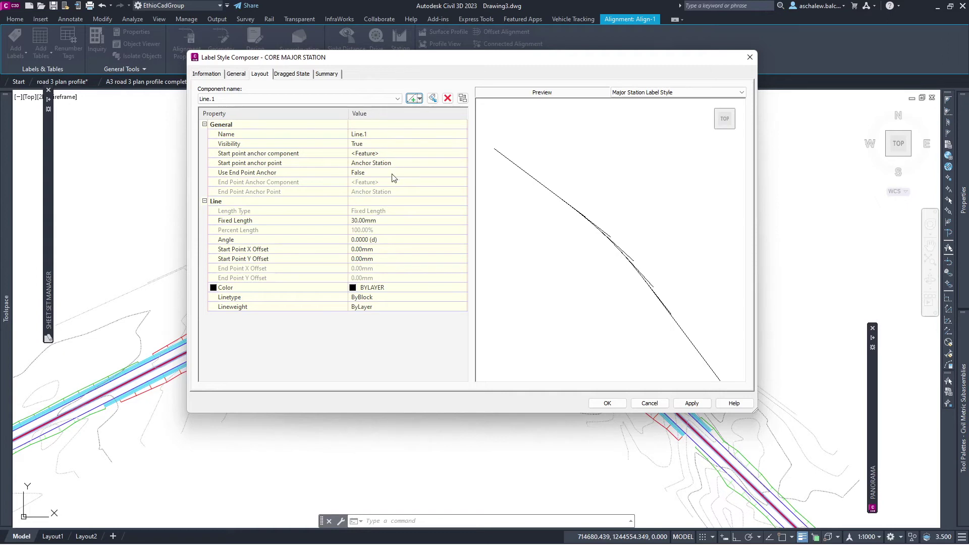
# - Give the tick line a fixed length of 8, angle 90 and Continuous linetype
pyautogui.click(381, 222)
pyautogui.write('8')
pyautogui.click(379, 242)
pyautogui.write('90')
pyautogui.click(373, 297)
pyautogui.click(462, 298)
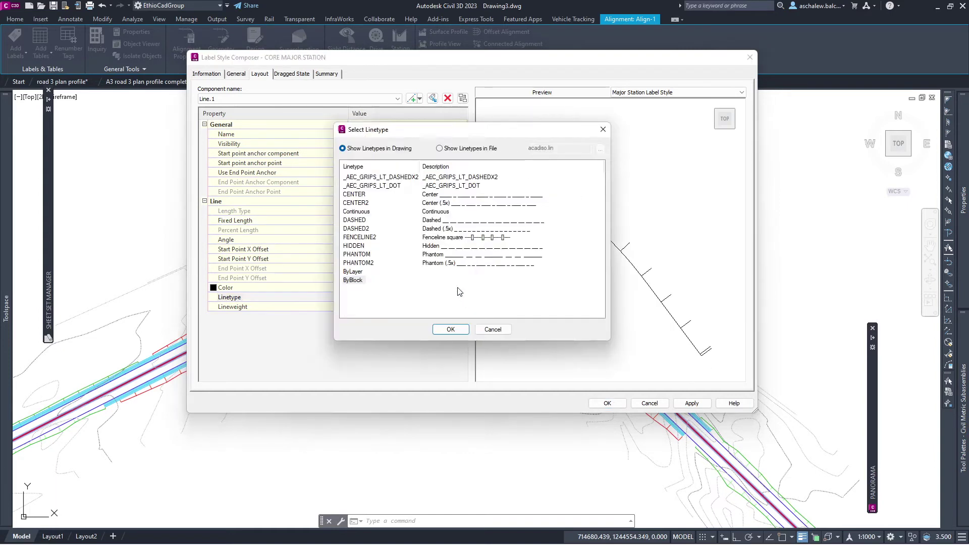
pyautogui.click(366, 212)
pyautogui.click(460, 331)
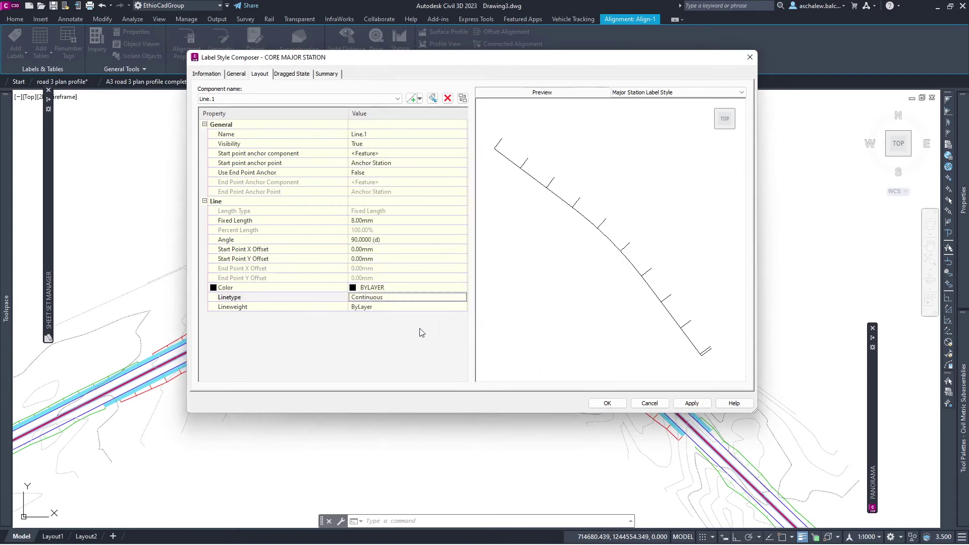
# - Set the tick line's lineweight to 0.13 mm and its colour to 11
pyautogui.click(393, 308)
pyautogui.click(462, 307)
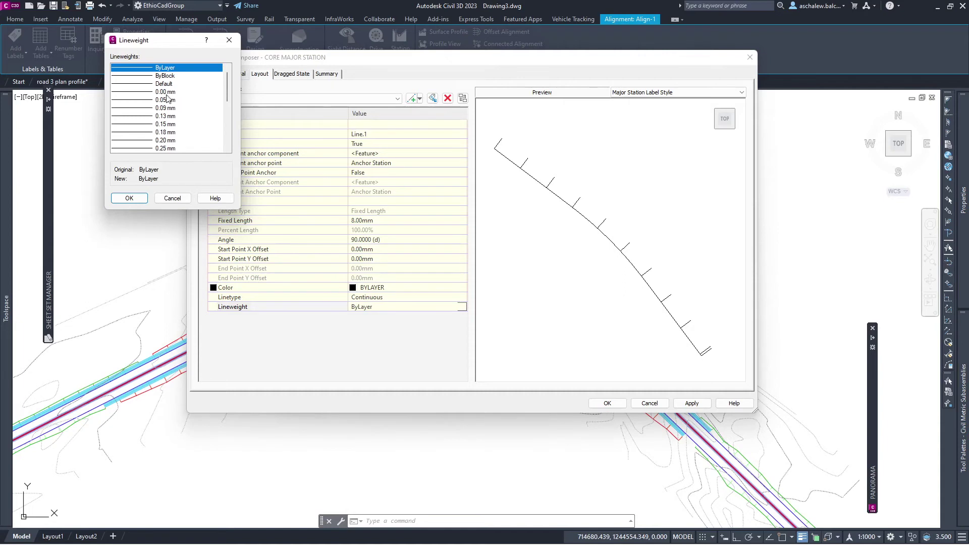
pyautogui.click(170, 116)
pyautogui.click(141, 197)
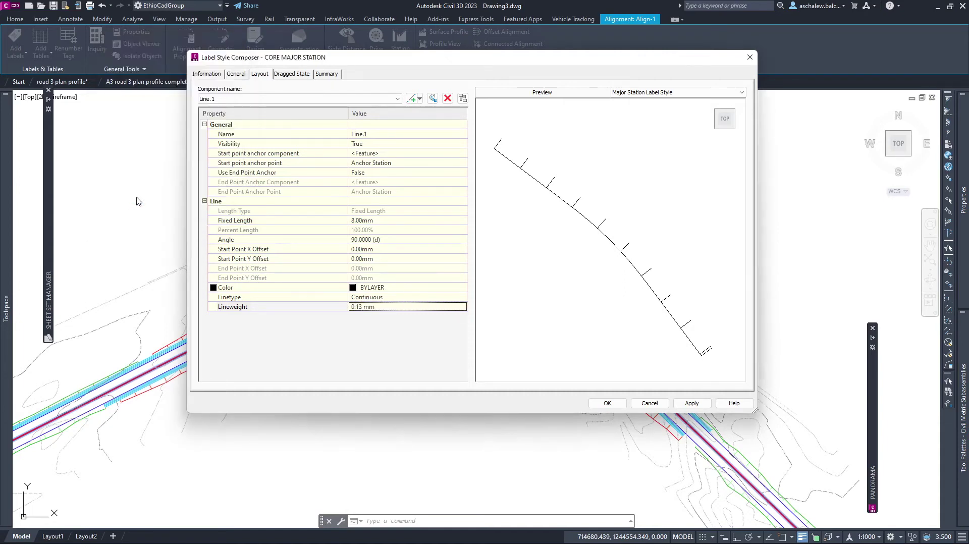
pyautogui.click(384, 288)
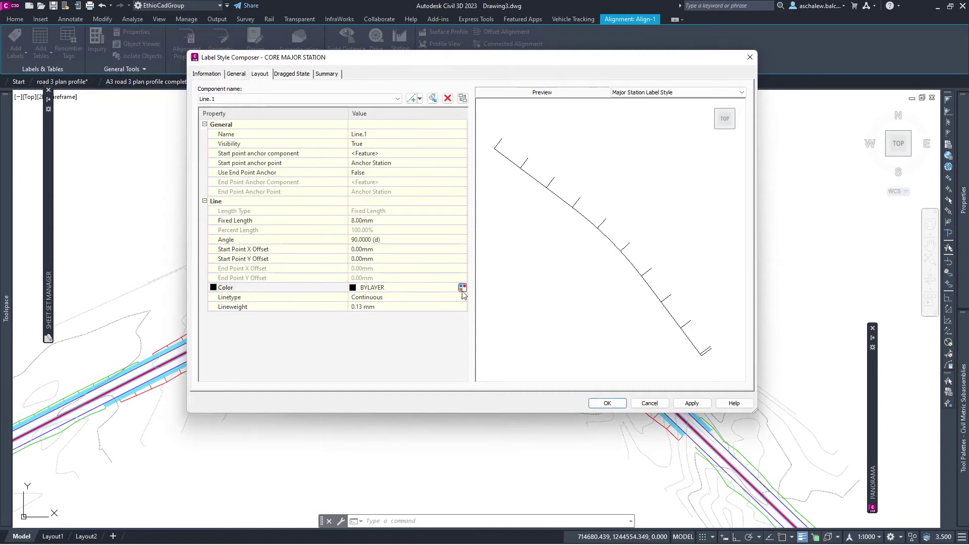
pyautogui.click(463, 289)
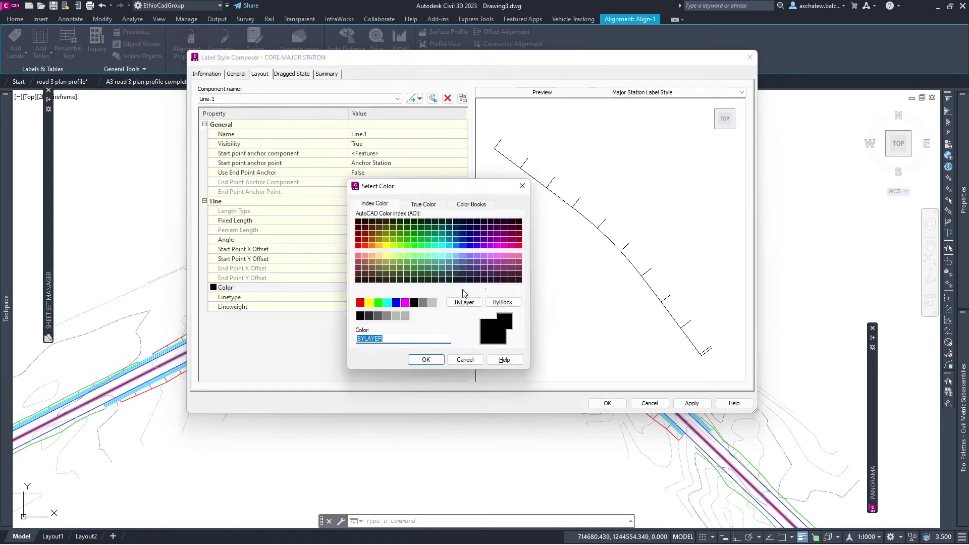
pyautogui.click(369, 256)
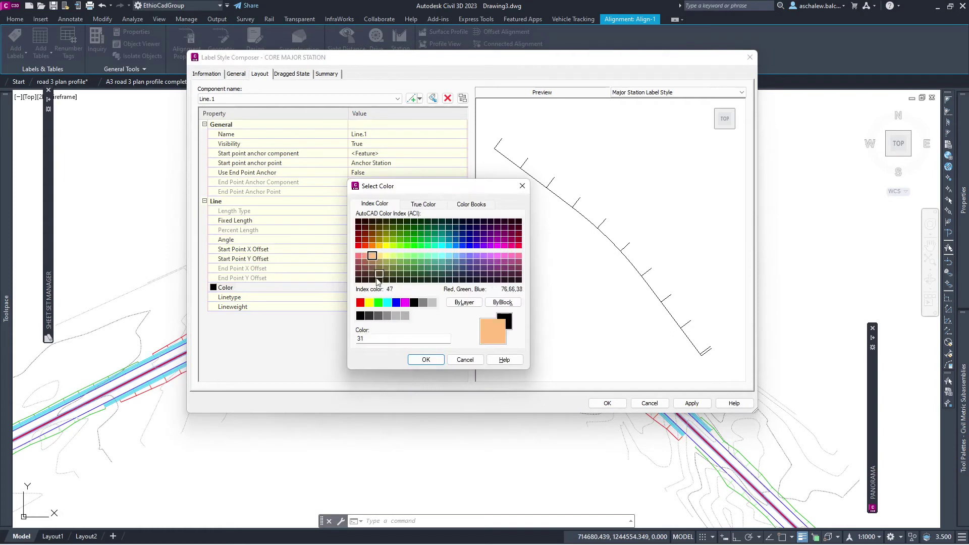
pyautogui.click(358, 256)
pyautogui.click(426, 359)
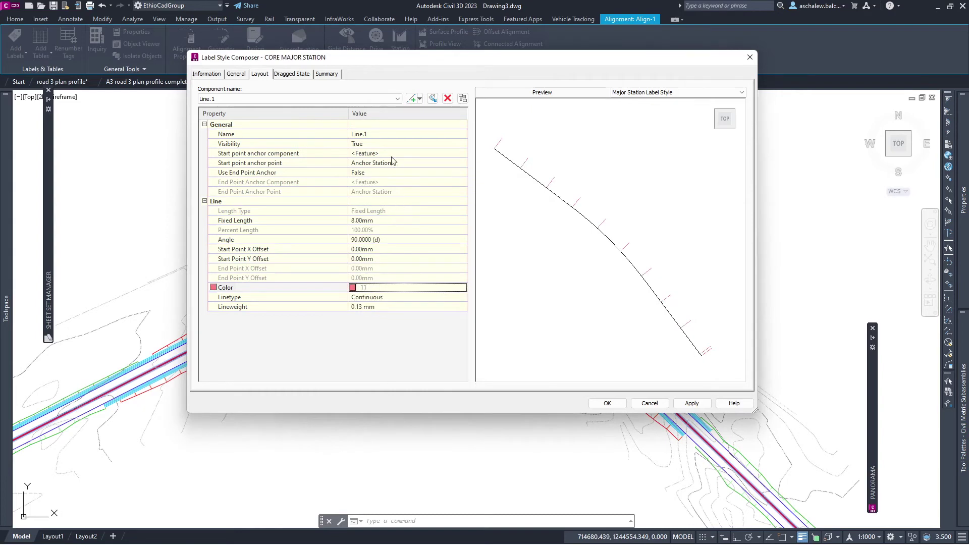
pyautogui.click(419, 98)
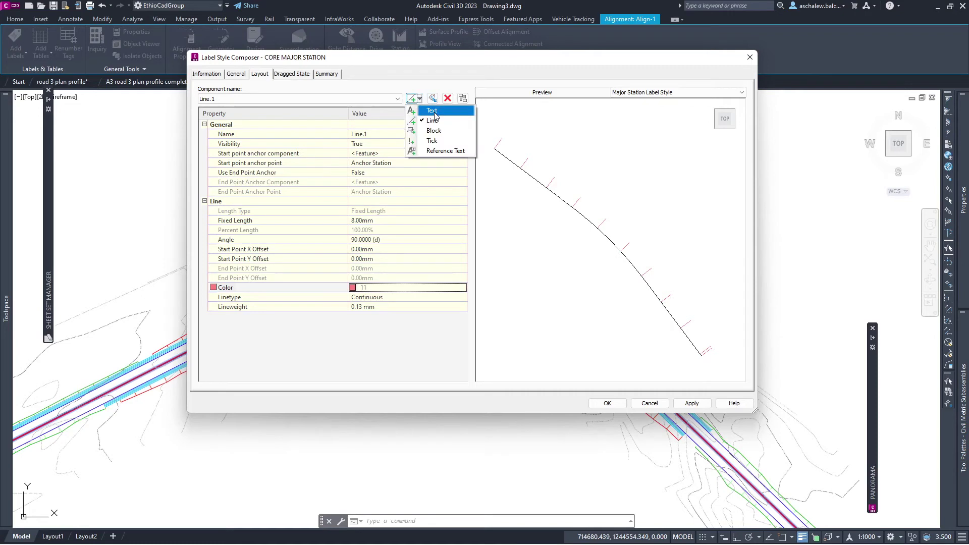
# - Add a STATION text component anchored to the end of Line.1
pyautogui.click(433, 111)
pyautogui.click(403, 135)
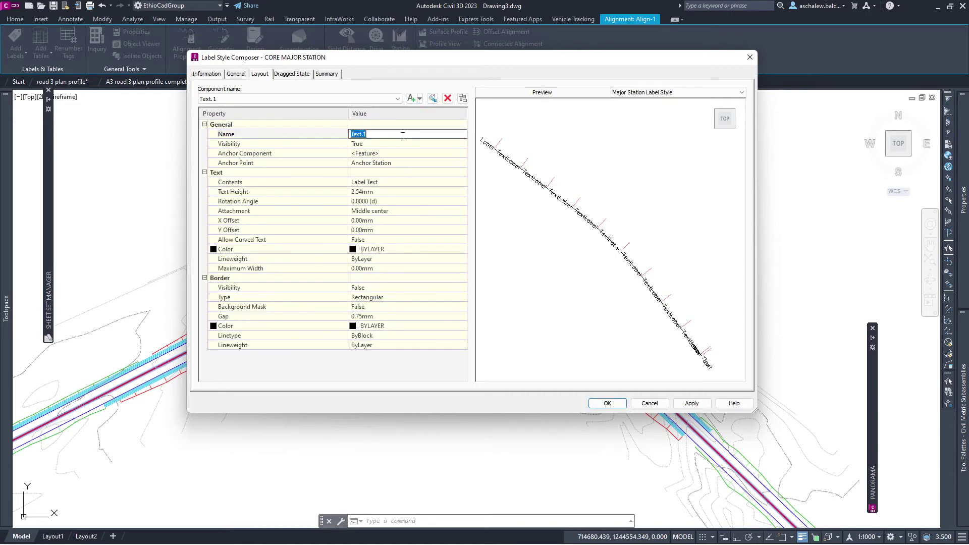
pyautogui.write('ST')
pyautogui.click(388, 163)
pyautogui.click(394, 158)
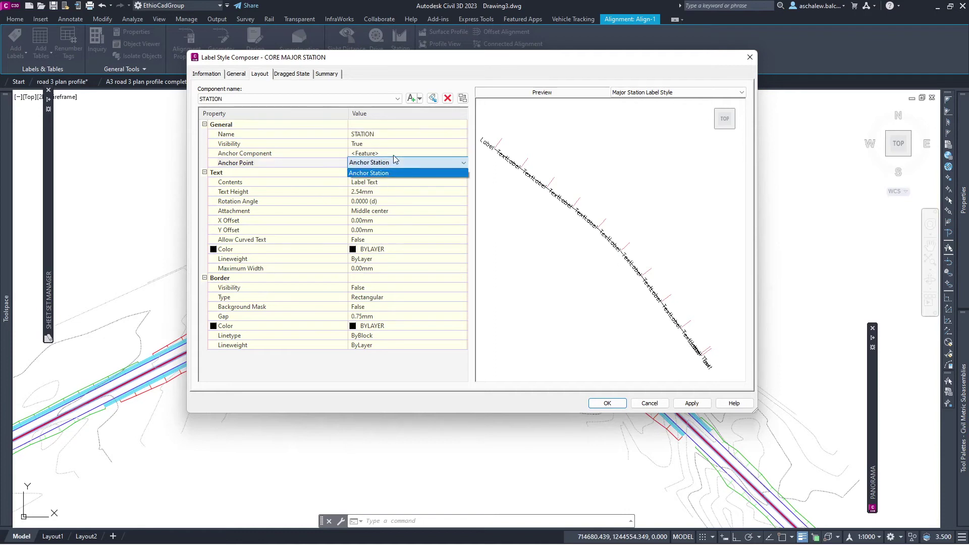
pyautogui.click(395, 160)
pyautogui.click(392, 151)
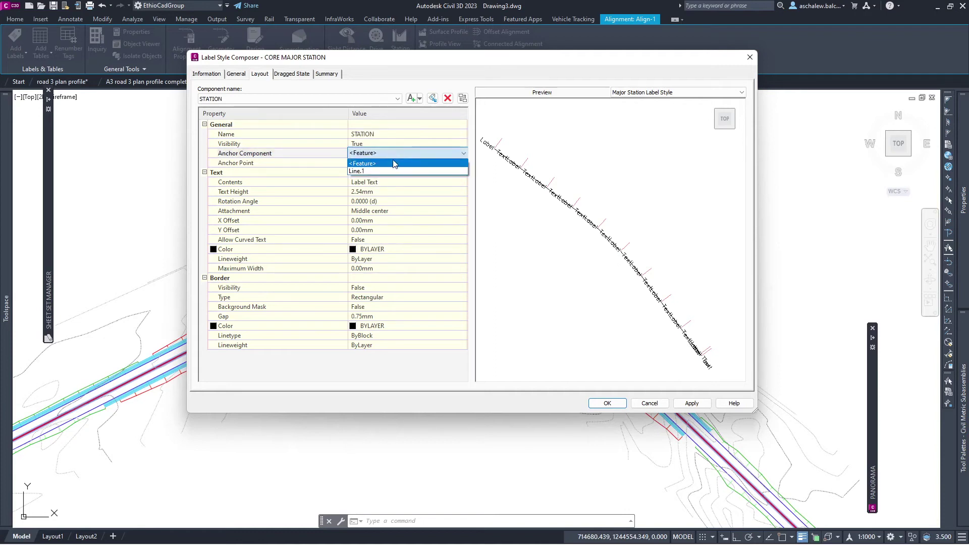
pyautogui.click(399, 172)
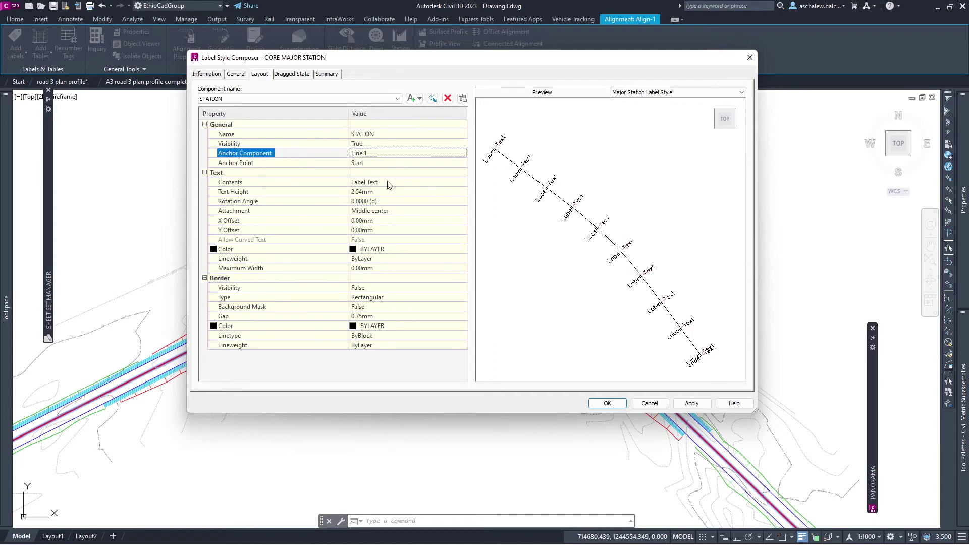
pyautogui.click(388, 164)
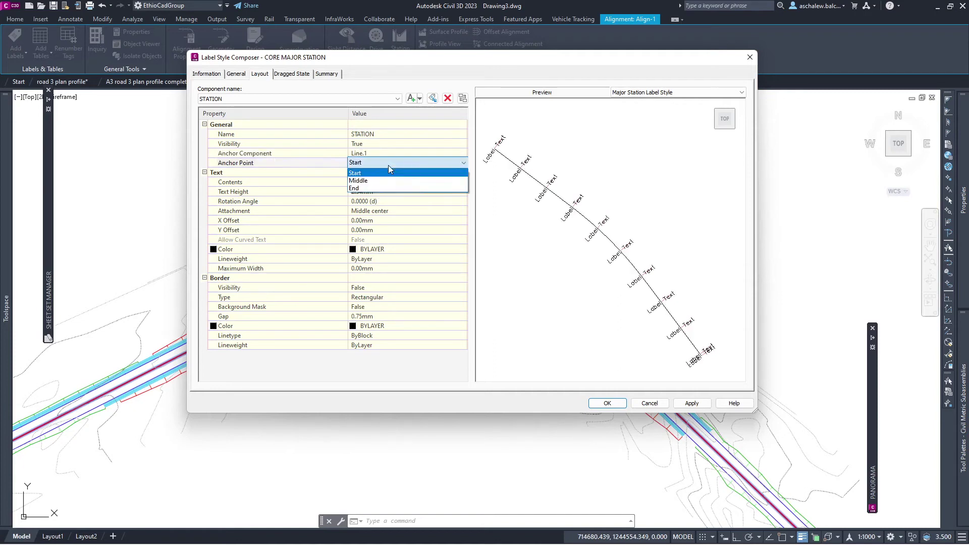
pyautogui.click(408, 189)
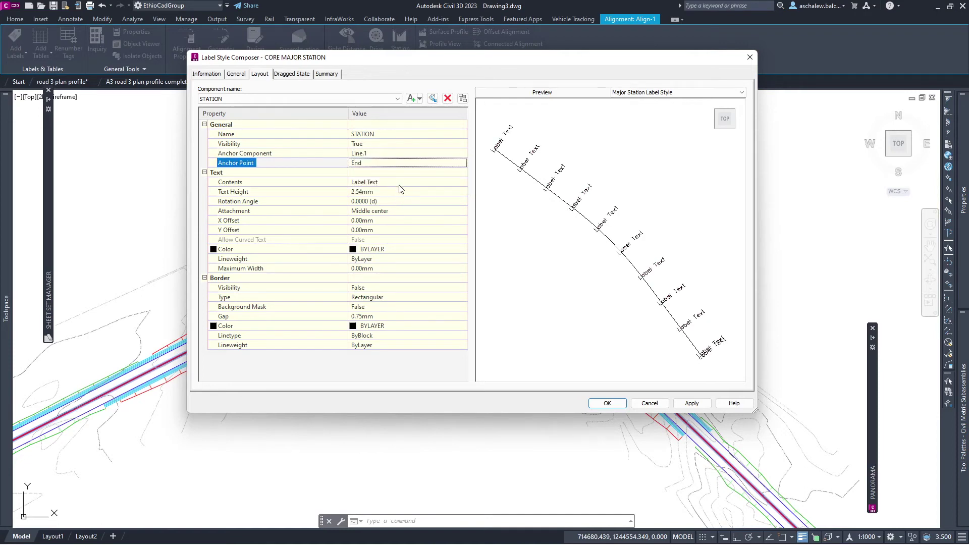
# - Check the text contents' Simplex font in the editor and close it without changes
pyautogui.click(400, 185)
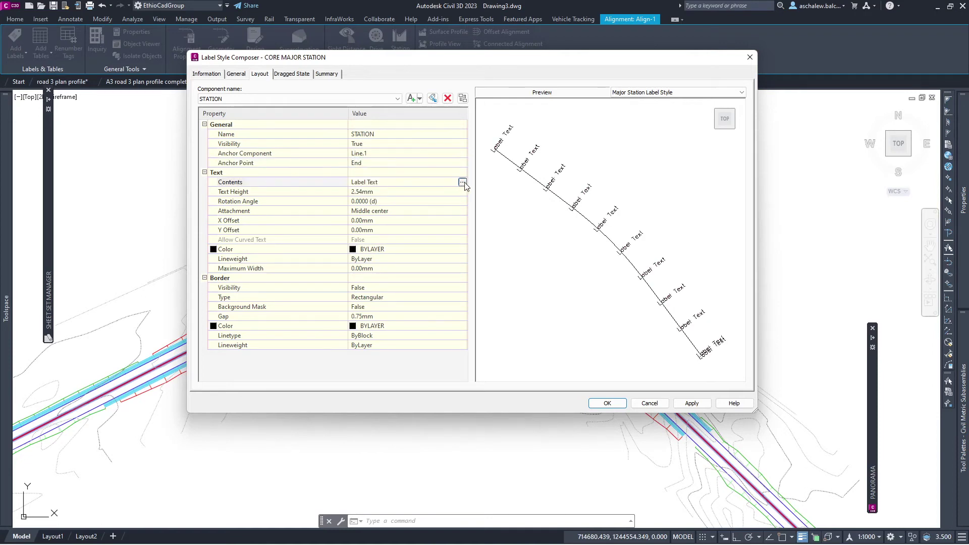
pyautogui.click(462, 183)
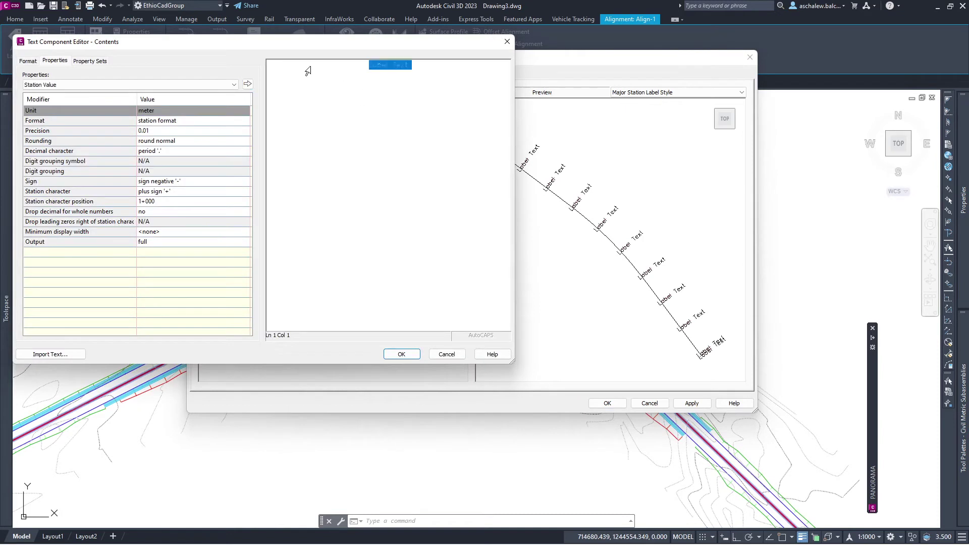
pyautogui.click(36, 65)
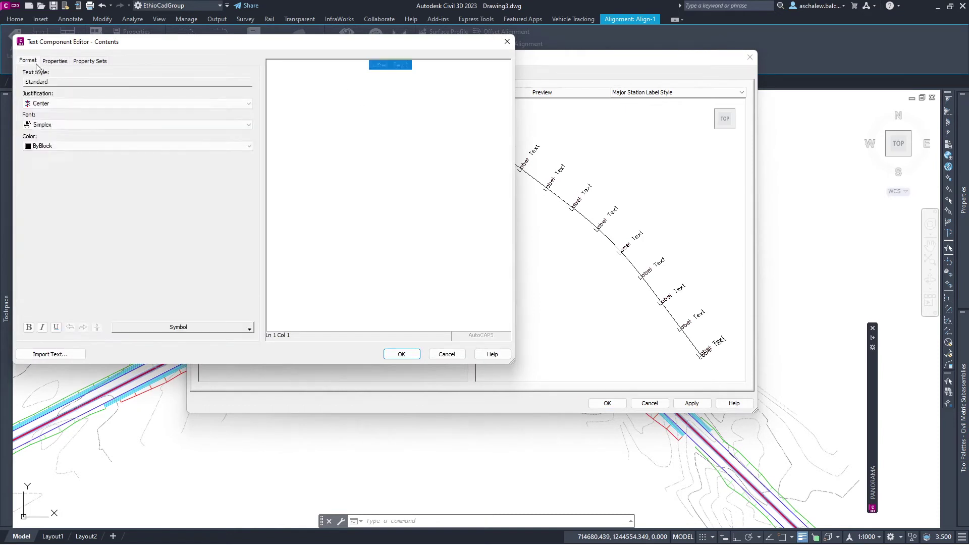
pyautogui.click(76, 125)
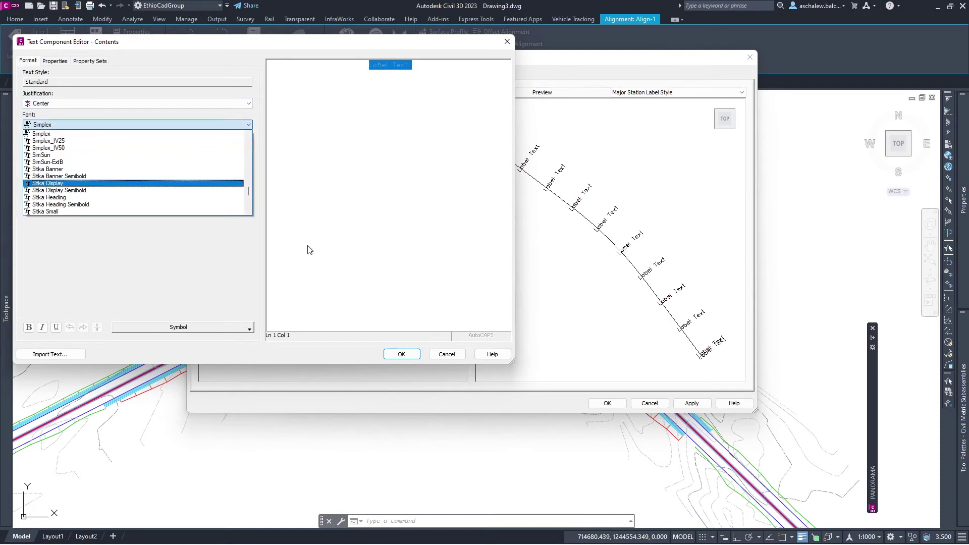
pyautogui.click(445, 358)
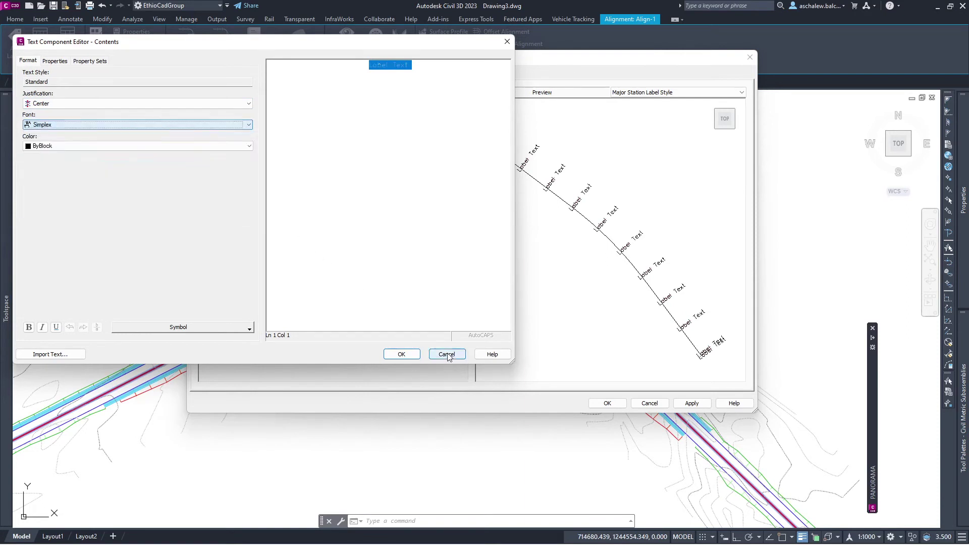
pyautogui.click(448, 355)
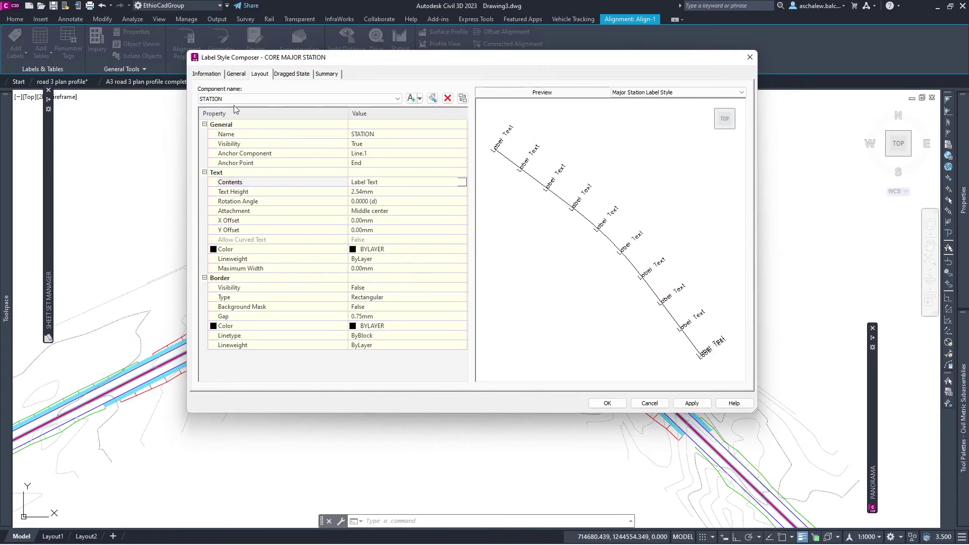
pyautogui.click(237, 74)
# - Set the label's text style to STATION
pyautogui.click(382, 114)
pyautogui.click(462, 114)
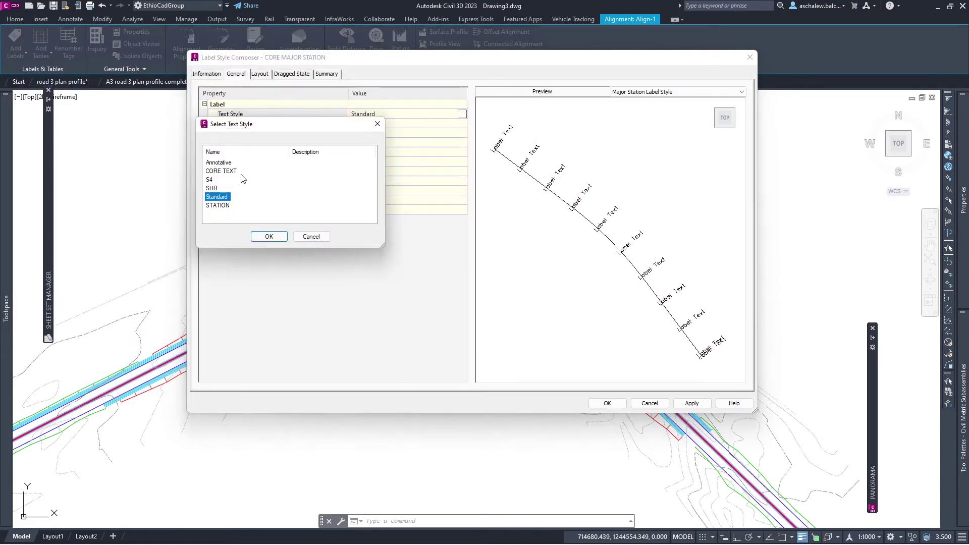
pyautogui.click(222, 206)
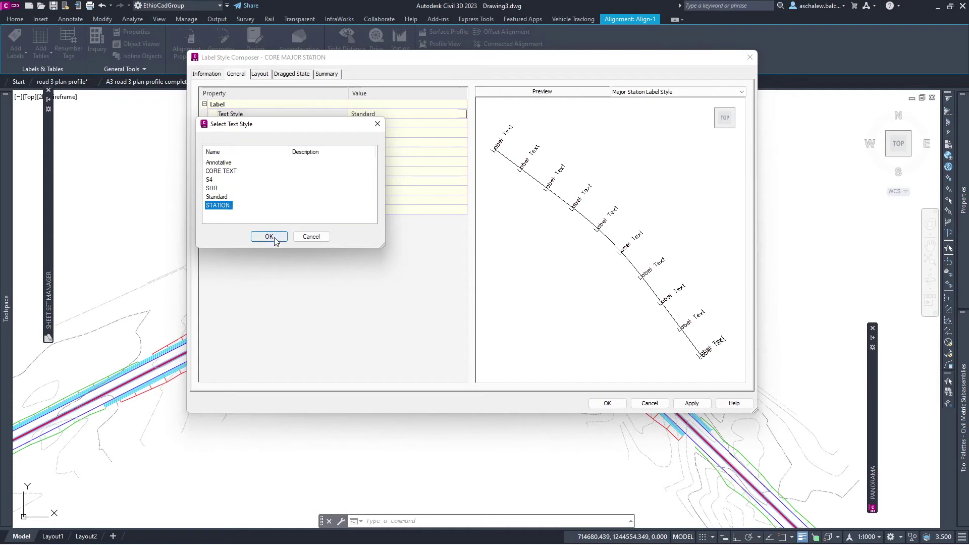
pyautogui.click(269, 237)
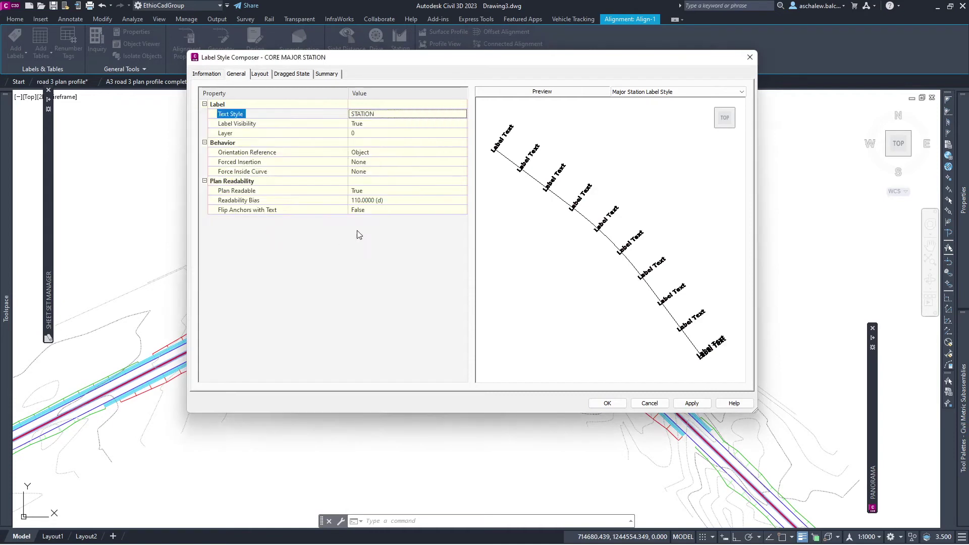
pyautogui.click(259, 74)
# - Make the text contents show Station Value, dropping decimals for whole numbers
pyautogui.click(414, 182)
pyautogui.click(463, 182)
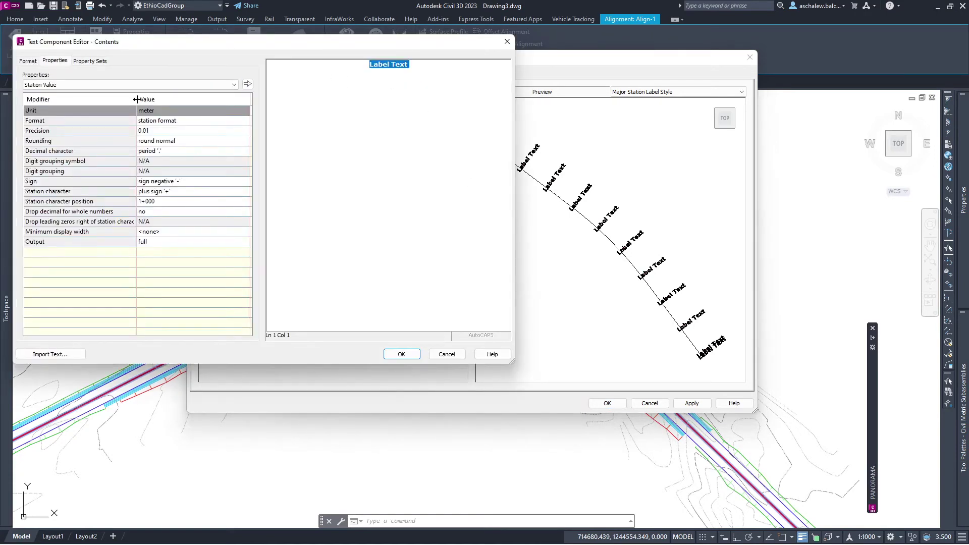
pyautogui.click(155, 87)
pyautogui.click(156, 93)
pyautogui.click(180, 212)
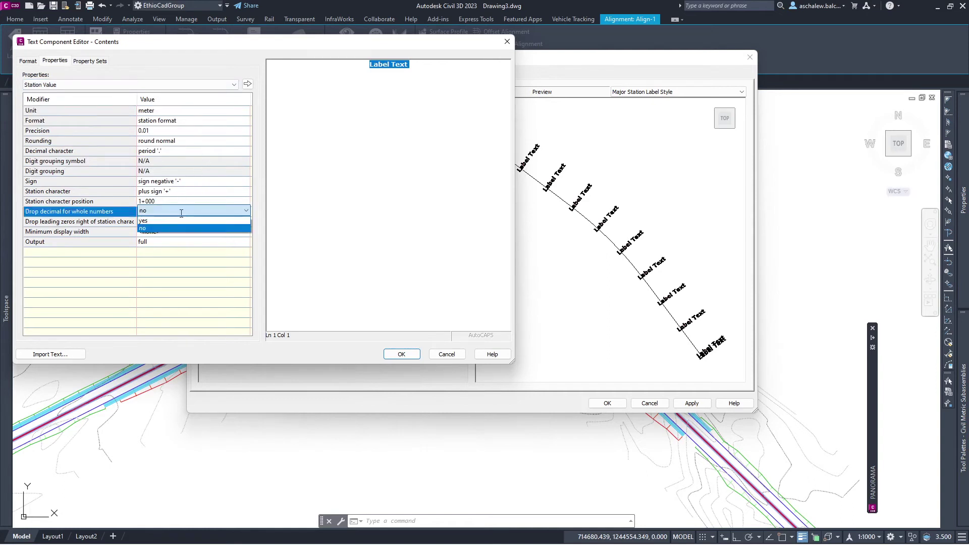
pyautogui.click(182, 223)
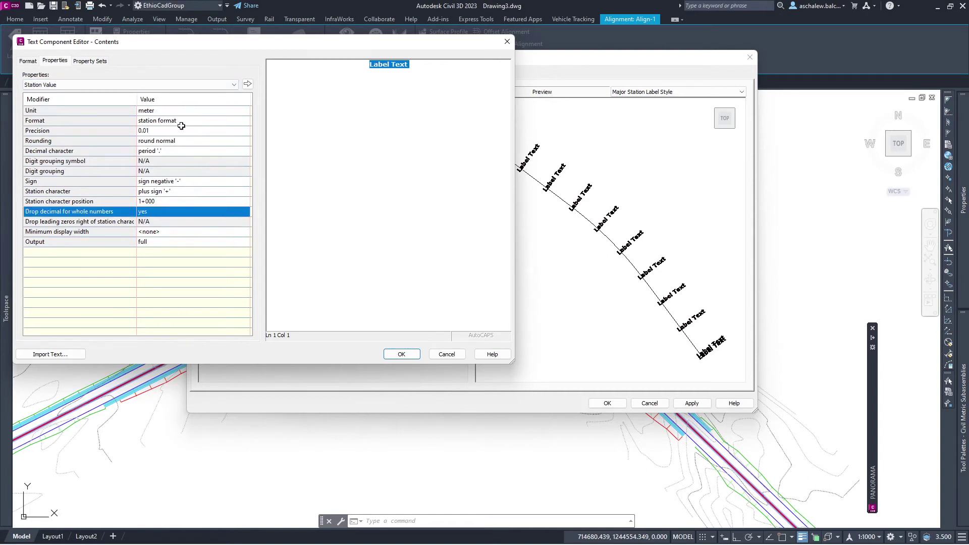
pyautogui.click(246, 85)
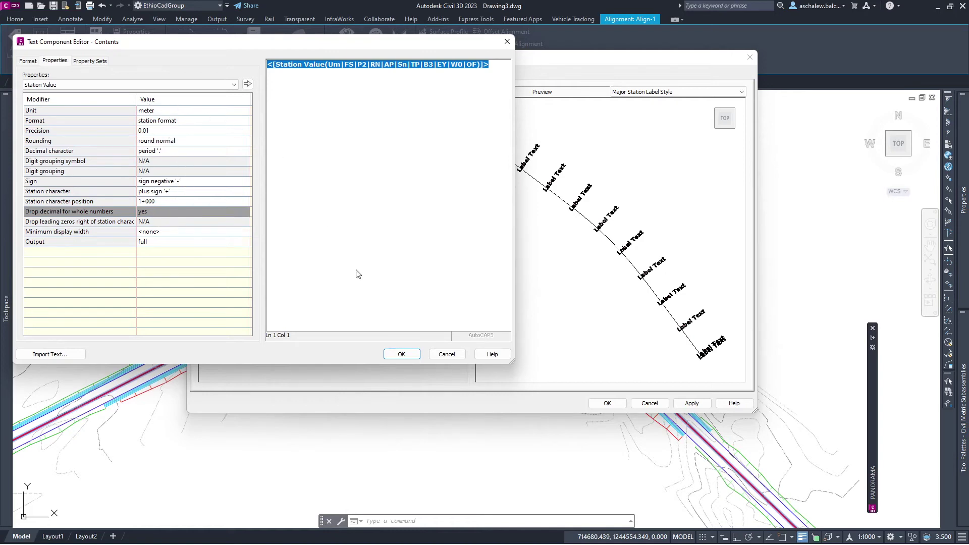
pyautogui.click(401, 355)
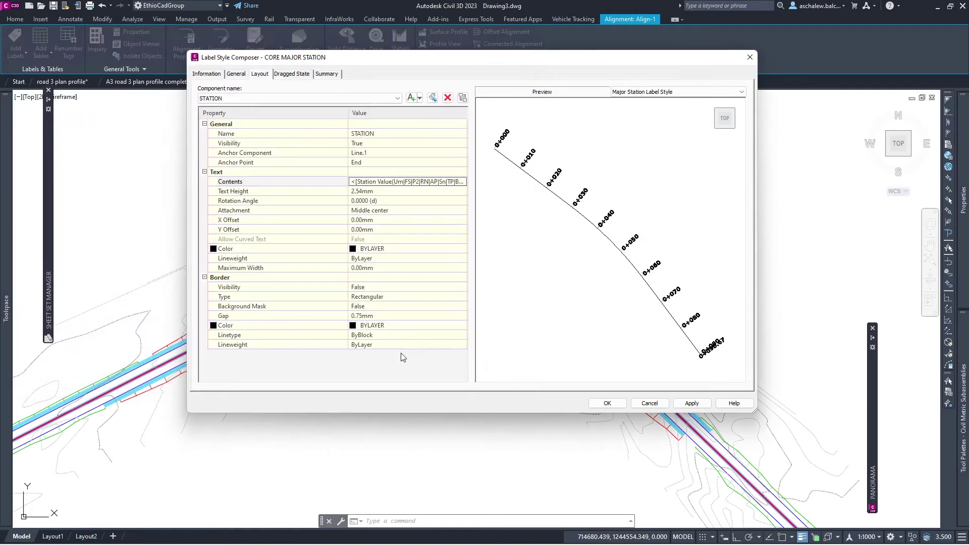
# - Attach the text middle left at 2 mm height and save the style
pyautogui.click(390, 212)
pyautogui.click(391, 214)
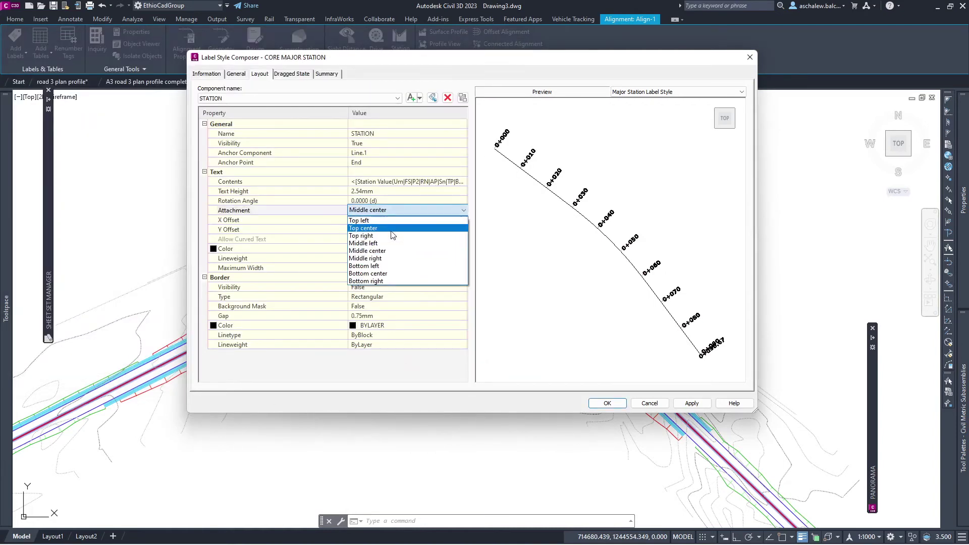
pyautogui.click(391, 248)
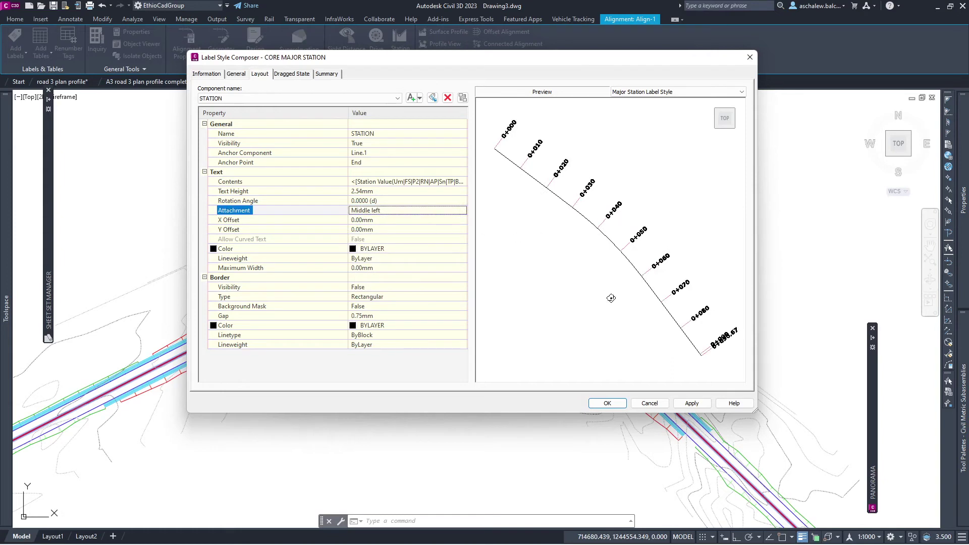
pyautogui.click(385, 196)
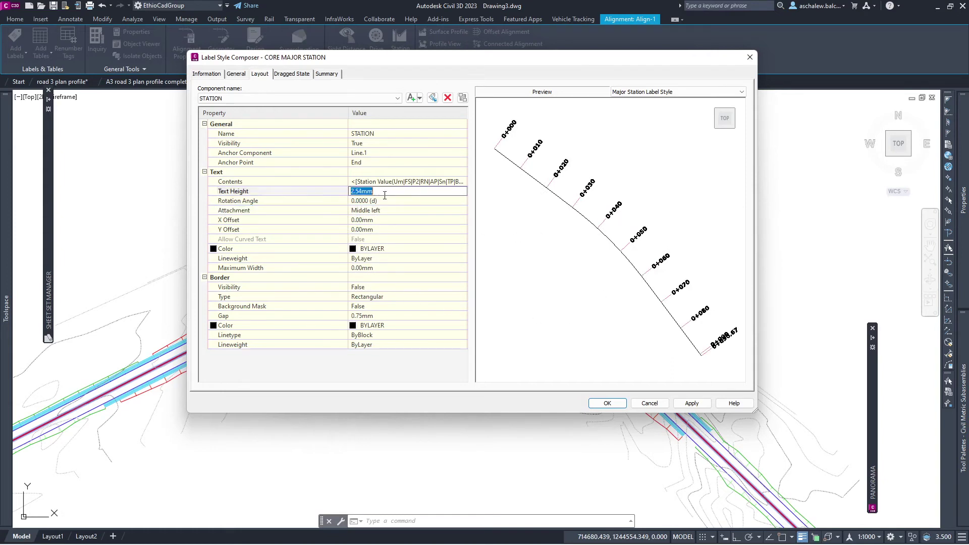
pyautogui.write('2')
pyautogui.click(385, 231)
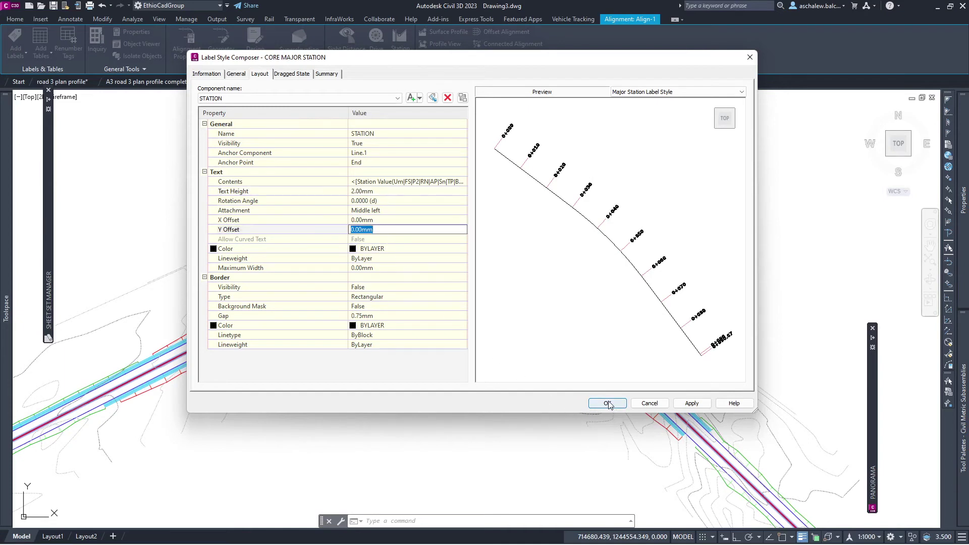
pyautogui.click(608, 405)
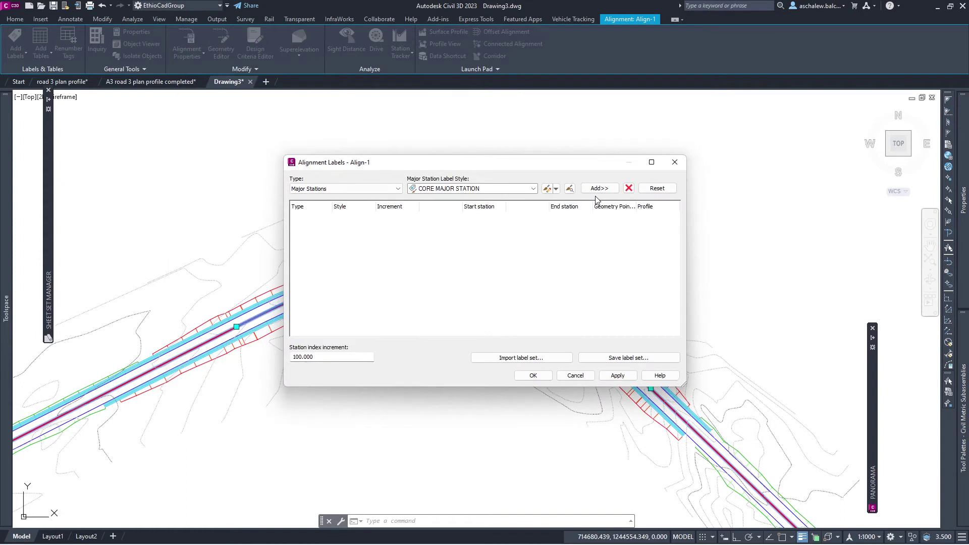
# - Add major station labels every 100 m with a custom start station and apply them
pyautogui.click(599, 188)
pyautogui.doubleClick(390, 218)
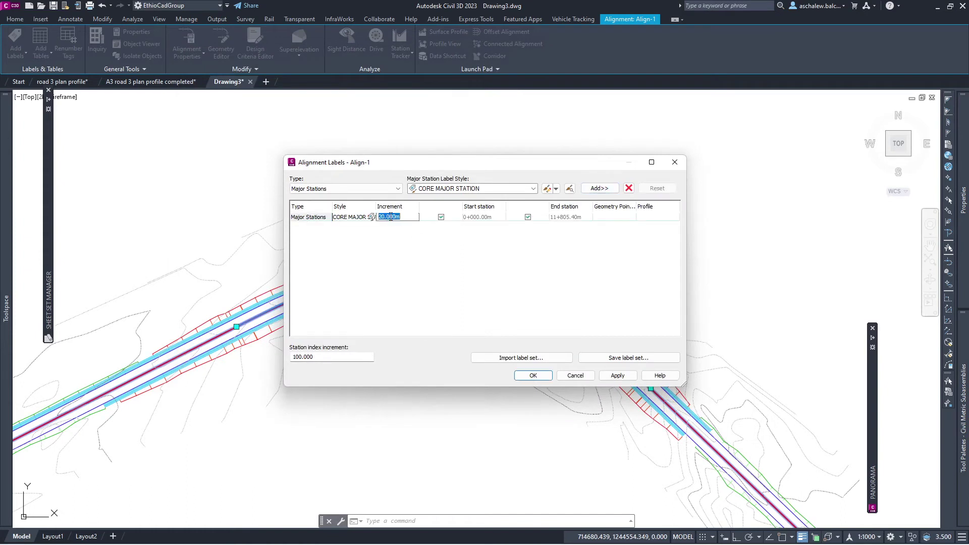
pyautogui.write('100')
pyautogui.press('Return')
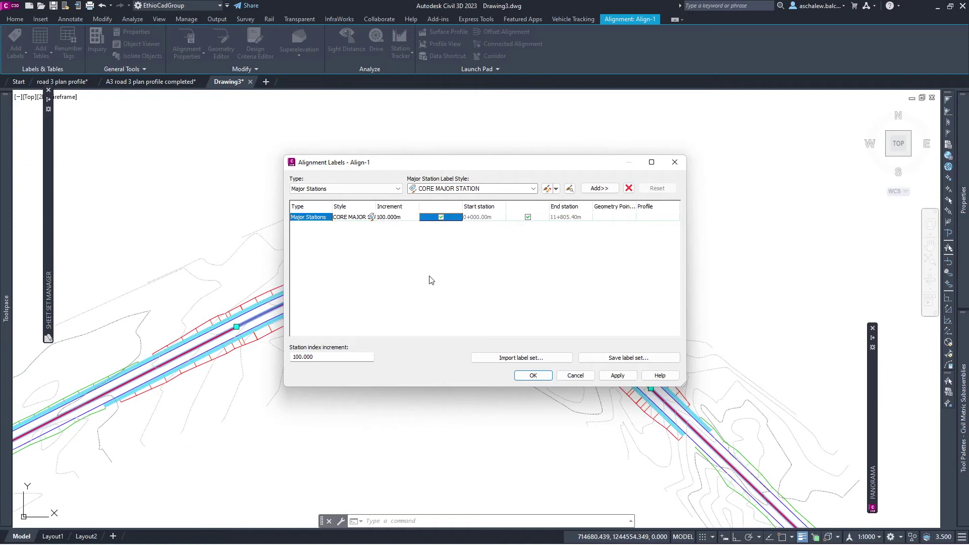
pyautogui.click(442, 218)
pyautogui.click(618, 375)
pyautogui.click(533, 375)
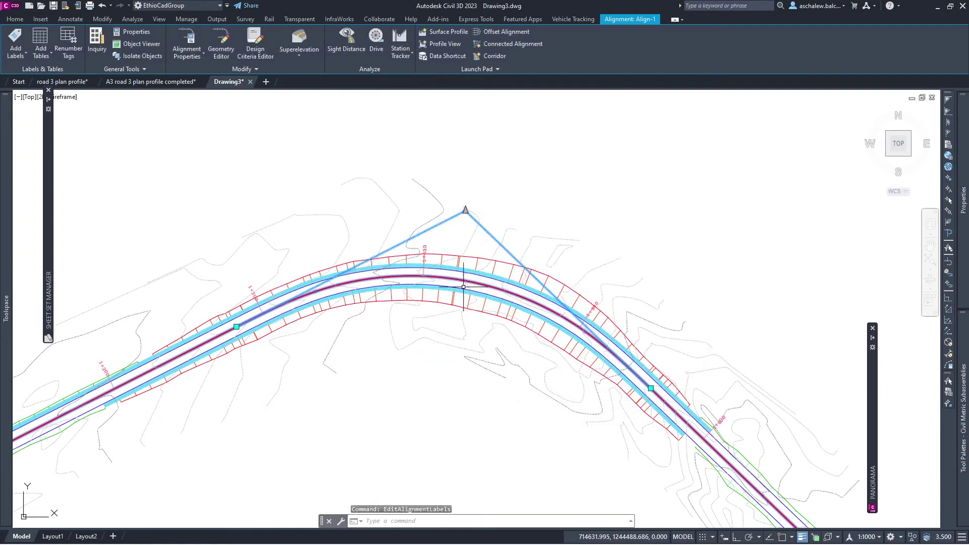
# - Inspect the 1+400 station label, then select the alignment for its context menu
pyautogui.scroll(4, 442, 261)
pyautogui.scroll(2, 422, 237)
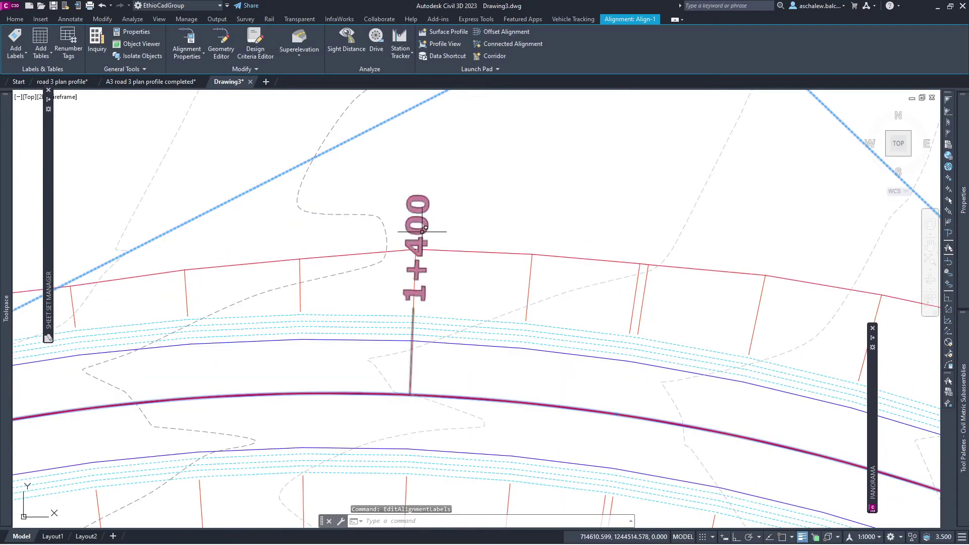
pyautogui.click(422, 232)
pyautogui.scroll(-3, 442, 218)
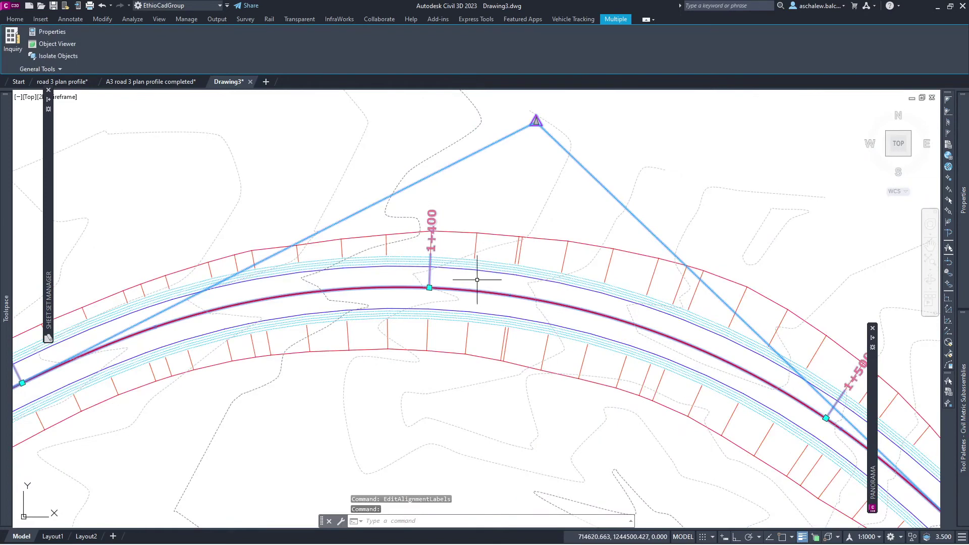
pyautogui.press('Escape')
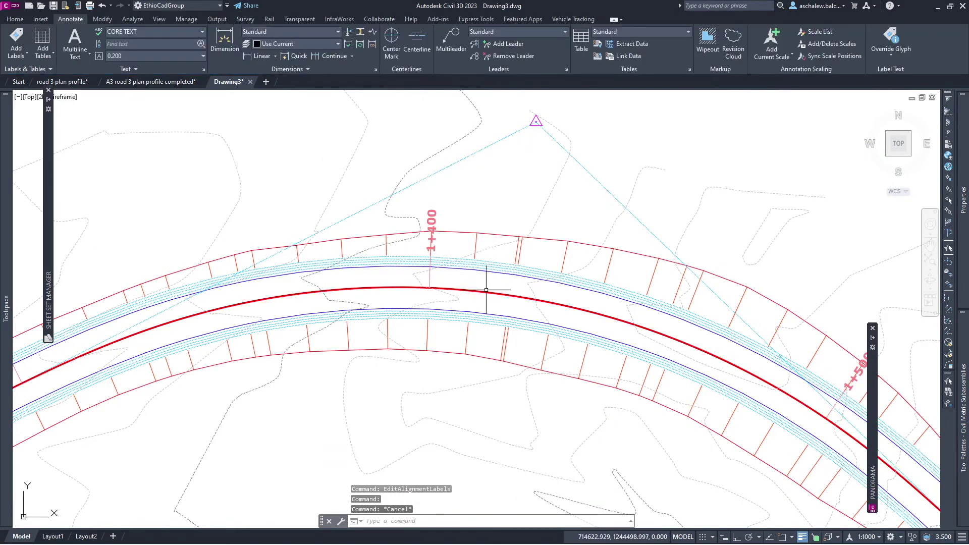
pyautogui.click(489, 292)
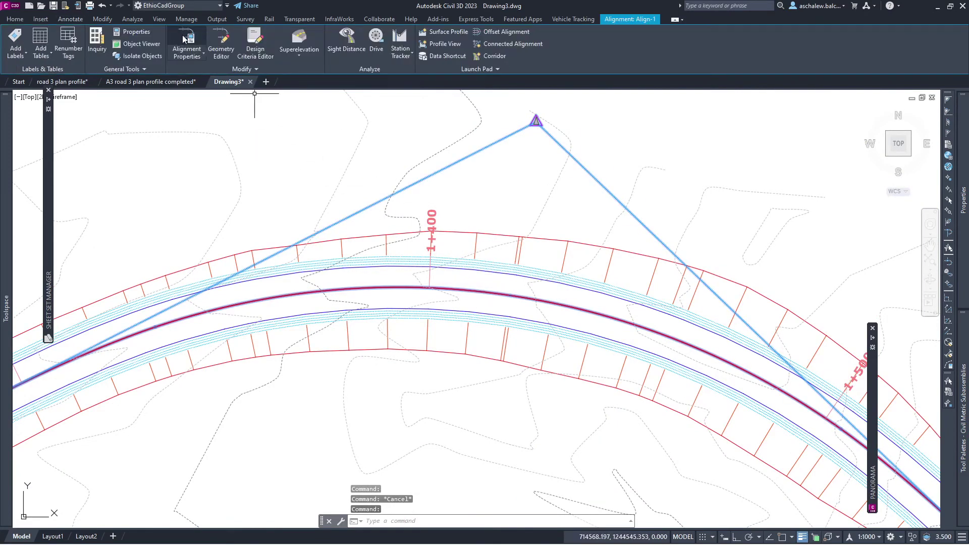
pyautogui.rightClick(240, 112)
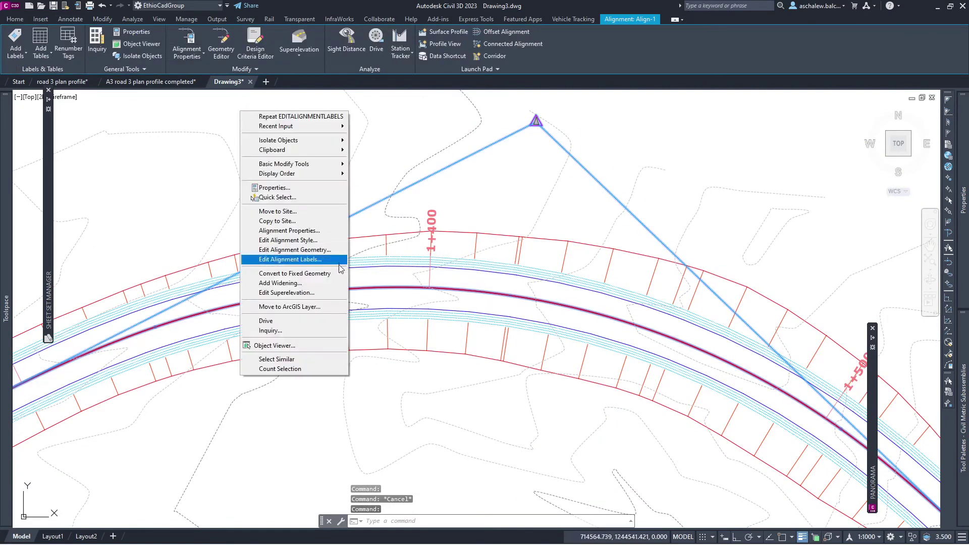
# - Add Tick-style minor station labels to Align-1 in Edit Alignment Labels
pyautogui.click(310, 261)
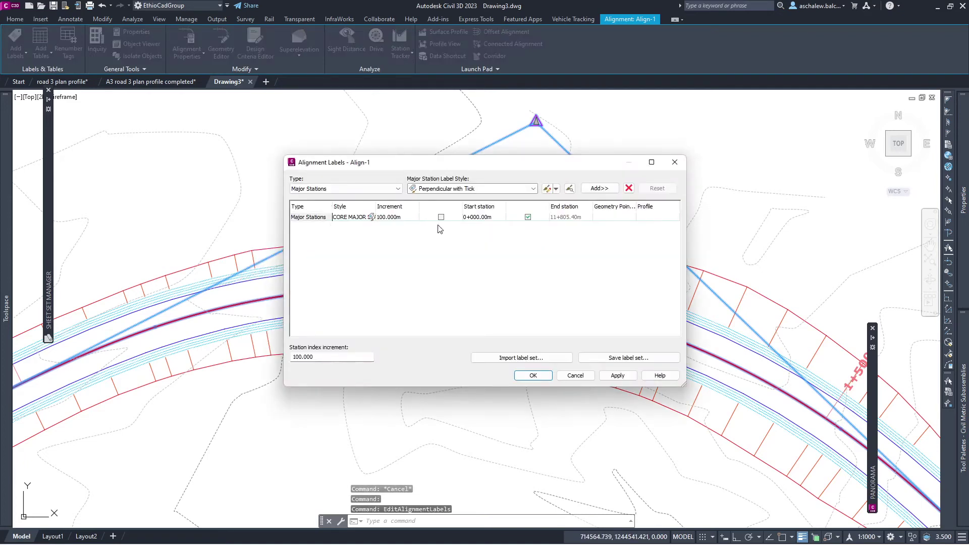
pyautogui.click(375, 189)
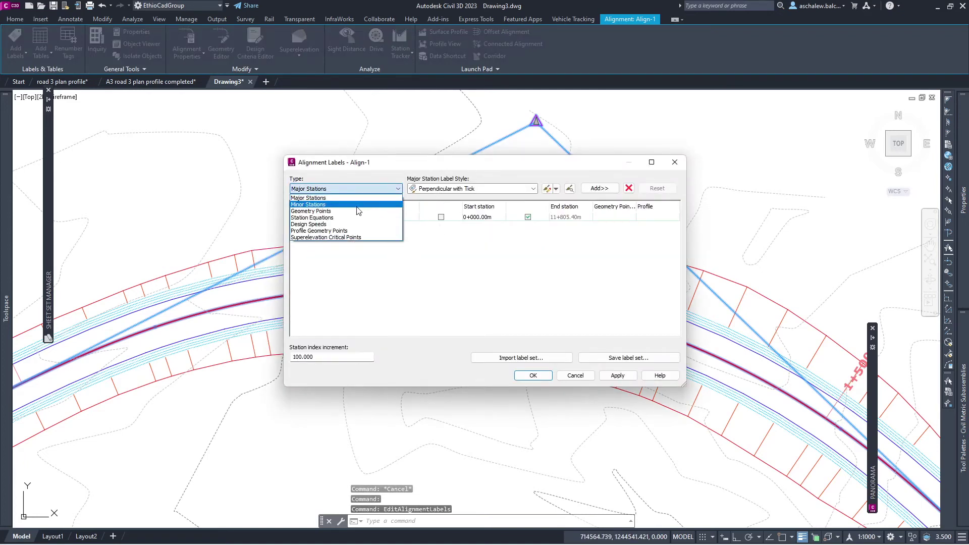
pyautogui.click(358, 203)
pyautogui.click(519, 188)
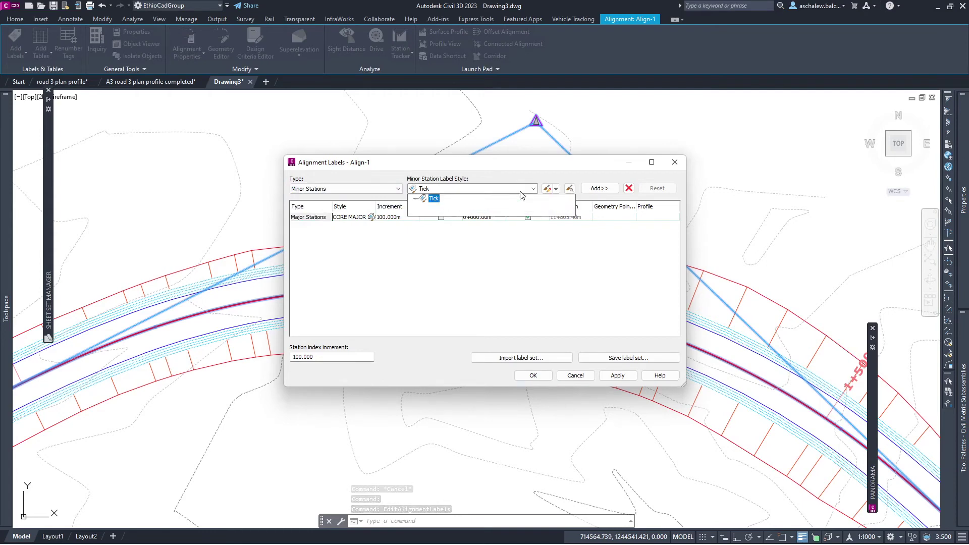
pyautogui.click(520, 188)
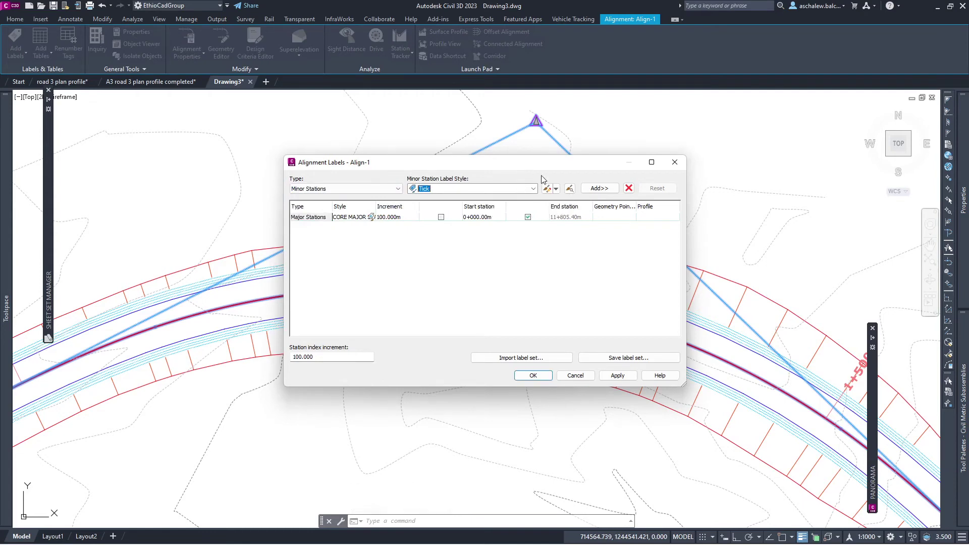
pyautogui.click(608, 189)
# - Space the minor station labels every 20 m and switch the label type to Geometry Points
pyautogui.click(407, 224)
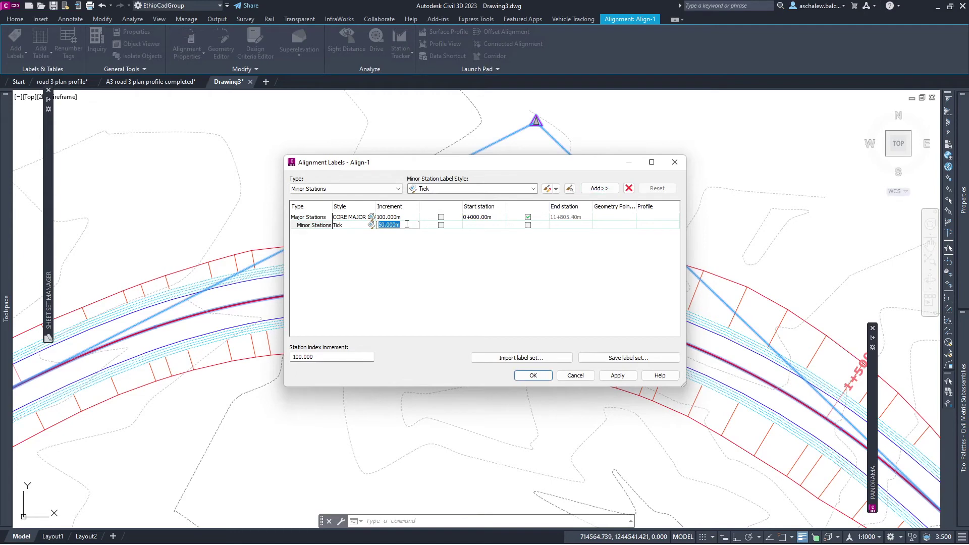
pyautogui.write('20')
pyautogui.press('Tab')
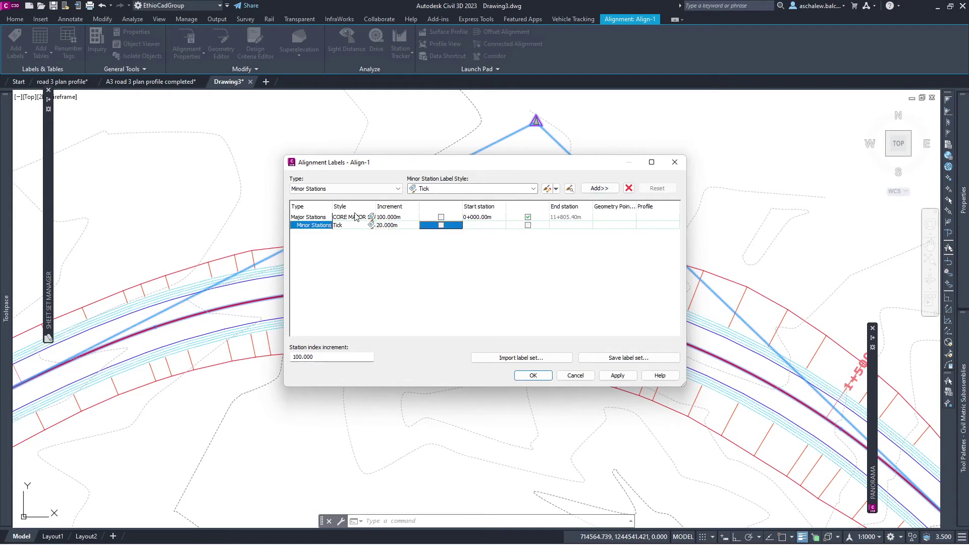
pyautogui.click(361, 188)
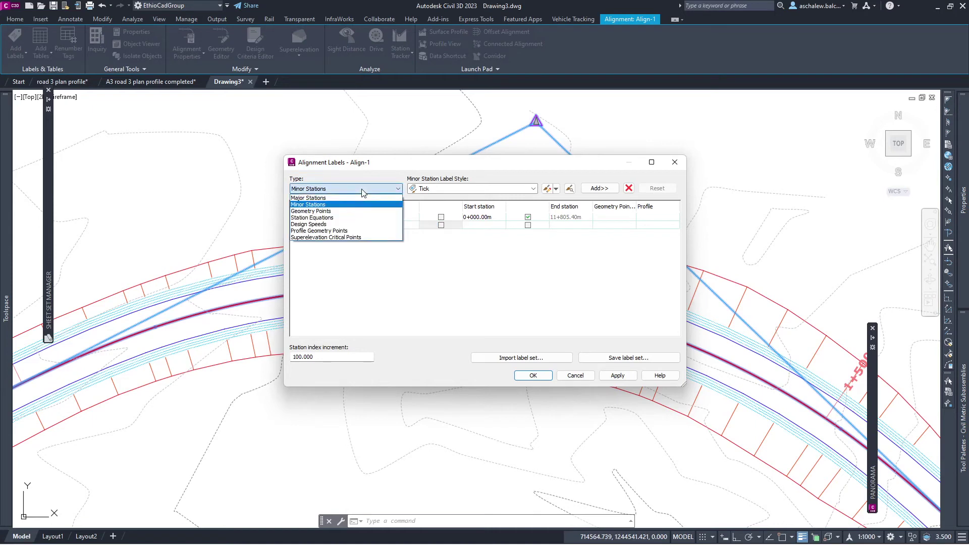
pyautogui.click(323, 211)
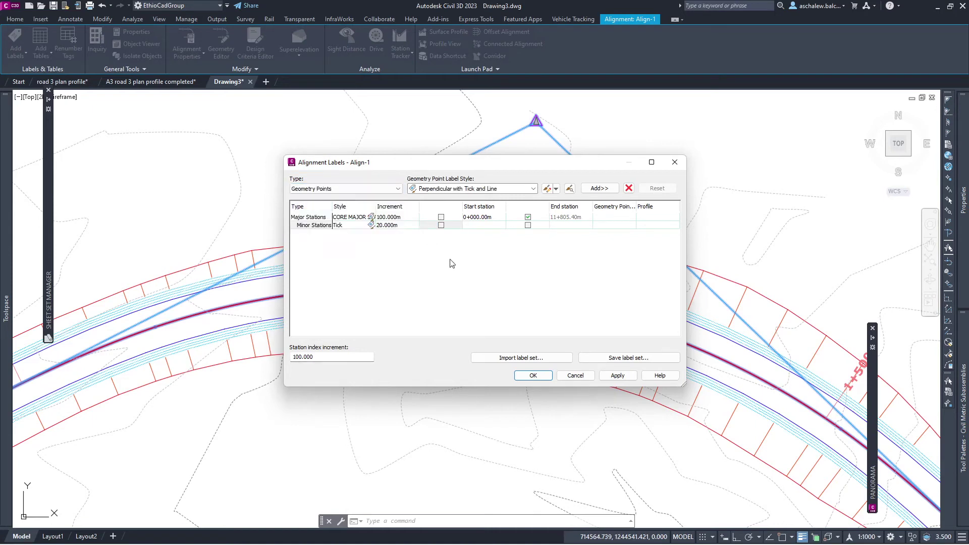
# - Create a geometry point style from Perpendicular with Tick and Line, named CORE Geometry Point Label Style
pyautogui.click(518, 189)
pyautogui.click(521, 181)
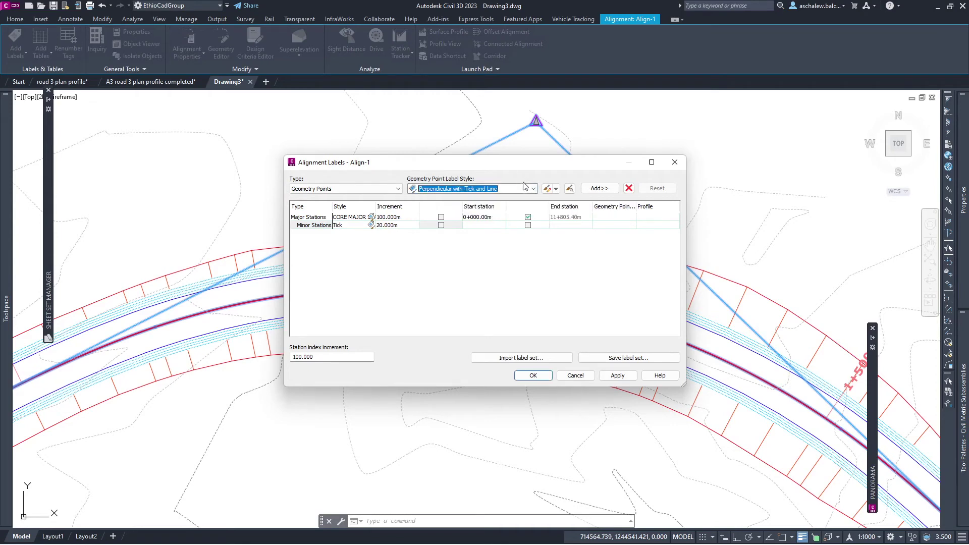
pyautogui.click(557, 188)
pyautogui.click(566, 204)
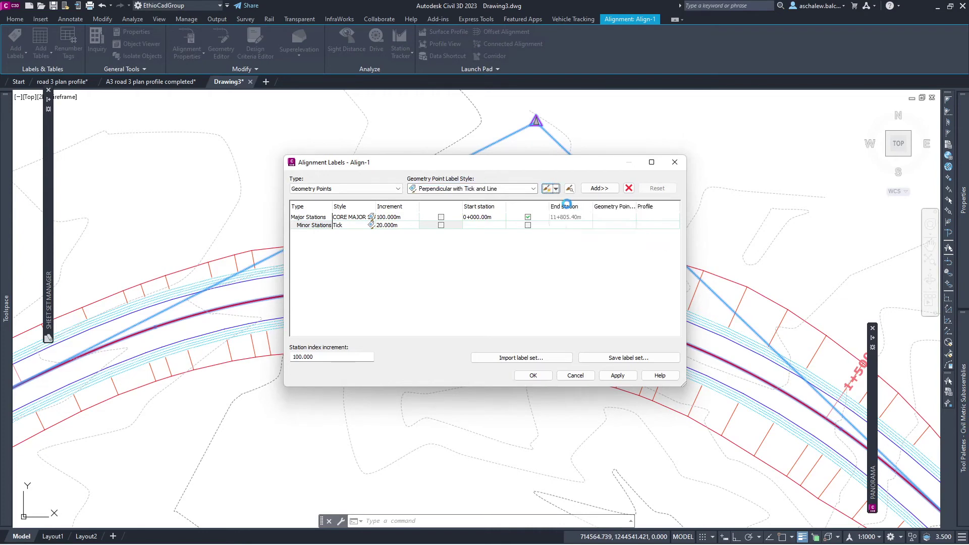
pyautogui.moveTo(215, 99); pyautogui.dragTo(208, 98)
pyautogui.write('CORE Geometry Point Label Style')
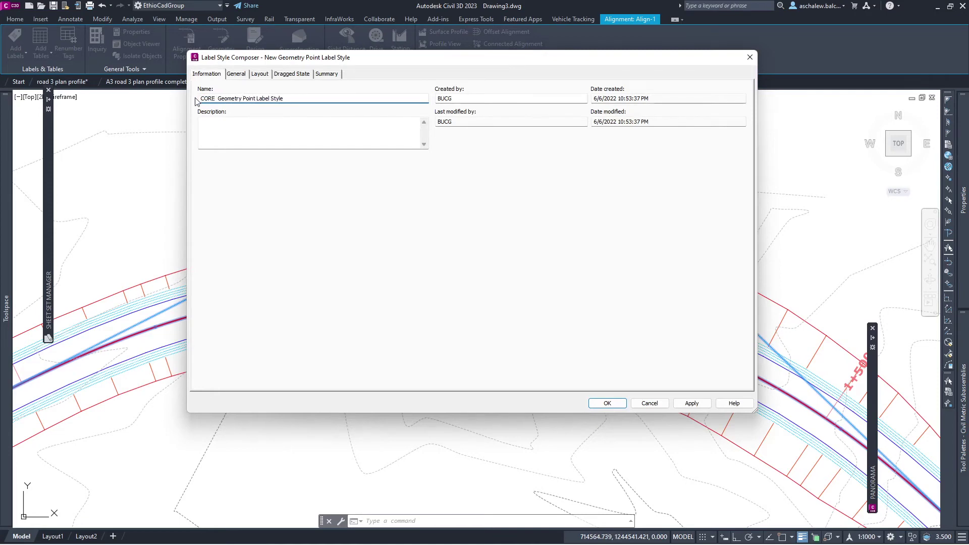
pyautogui.click(241, 74)
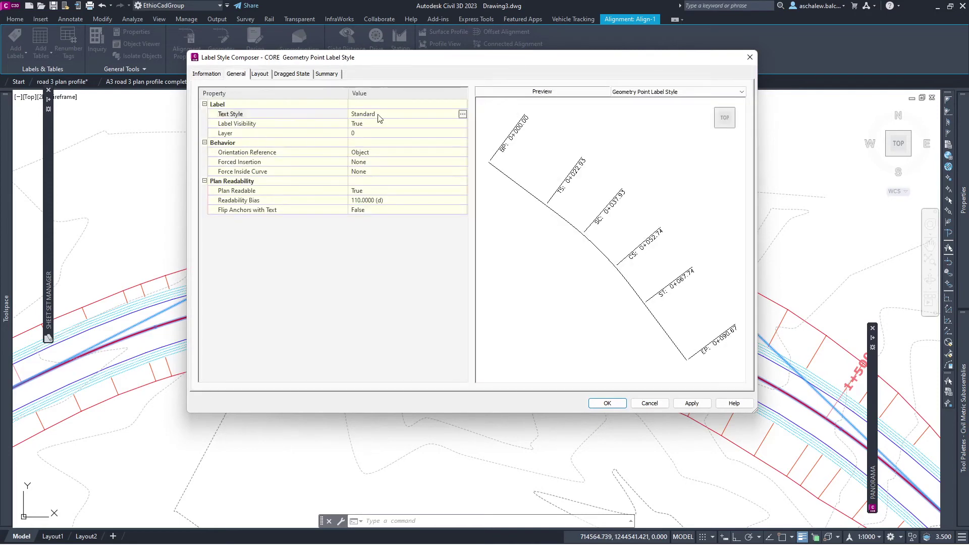
# - Set the geometry point style's text style to CORE TEXT and Flip Anchors with Text to True
pyautogui.click(462, 114)
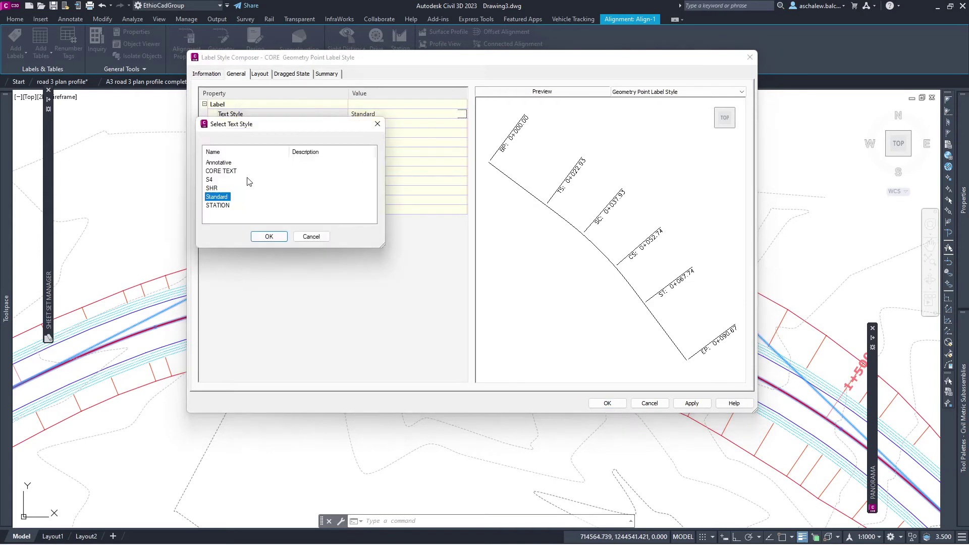
pyautogui.click(231, 172)
pyautogui.click(269, 236)
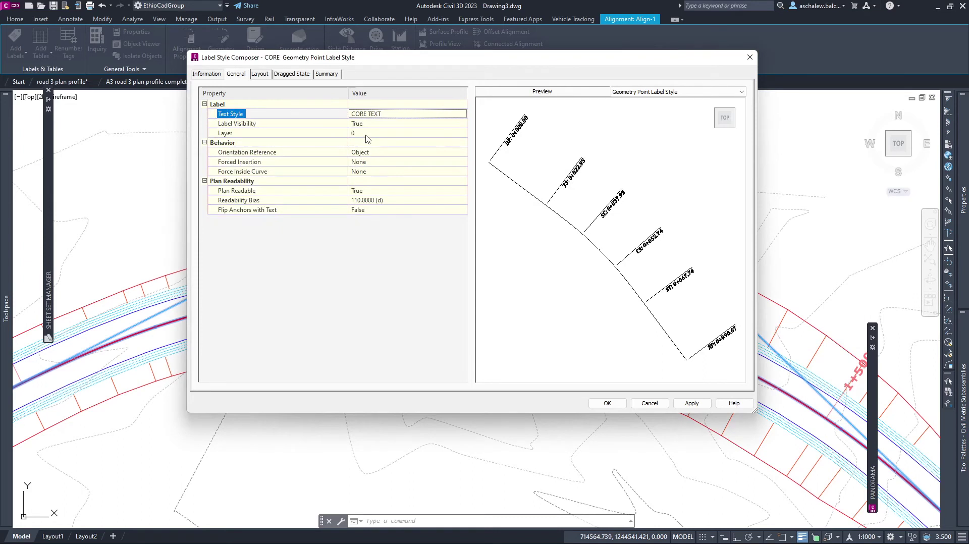
pyautogui.click(370, 211)
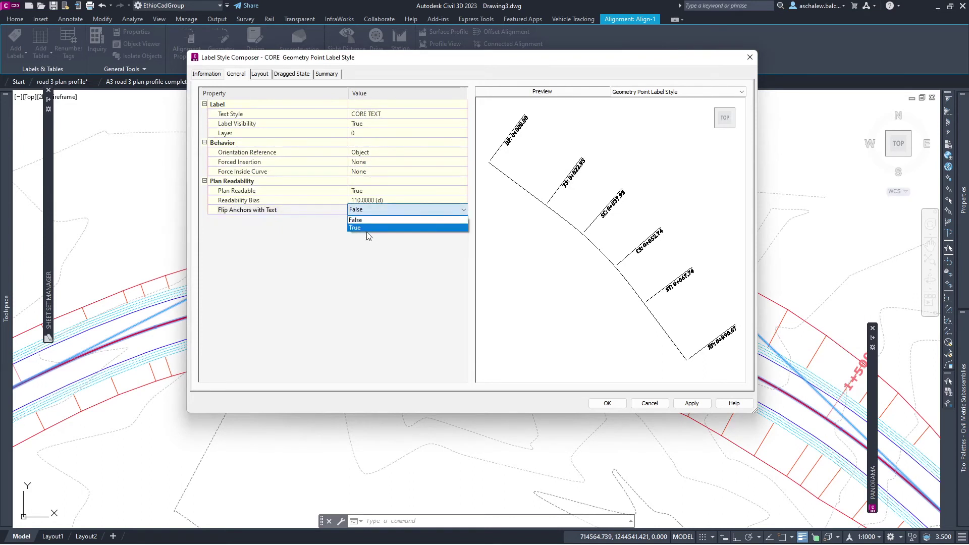
pyautogui.click(367, 229)
pyautogui.click(265, 74)
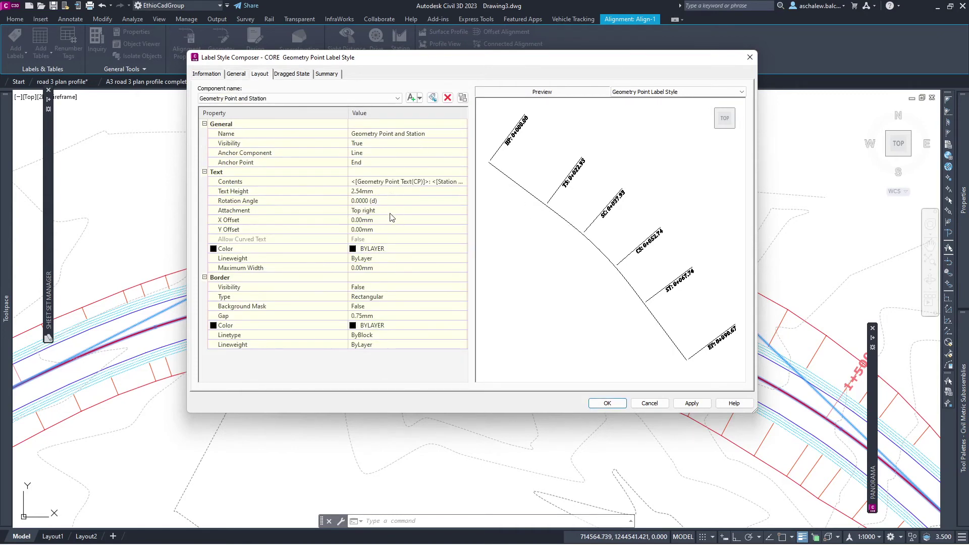
pyautogui.click(325, 97)
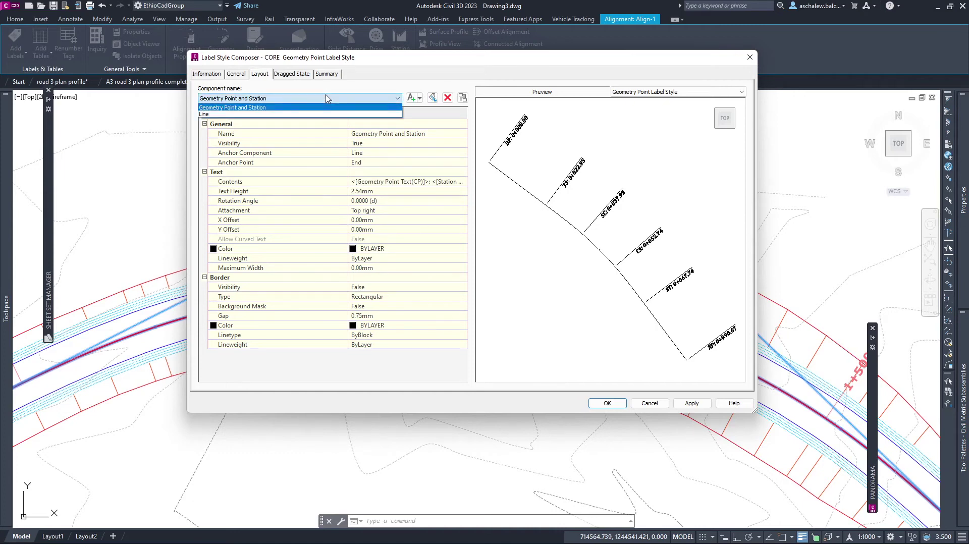
# - Give the Line component an 8 mm fixed length and 0 start point Y offset
pyautogui.click(300, 114)
pyautogui.click(393, 220)
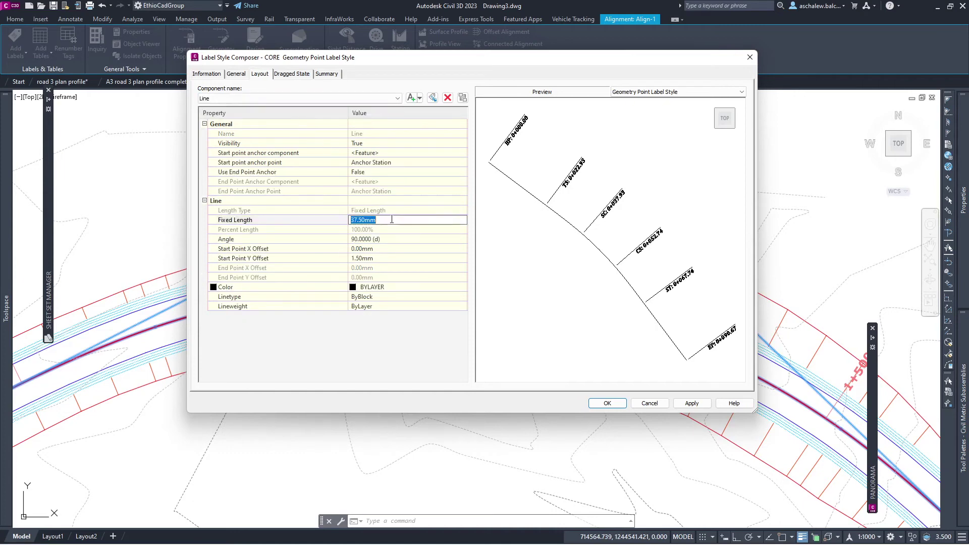
pyautogui.write('8')
pyautogui.click(396, 230)
pyautogui.click(403, 257)
pyautogui.write('0')
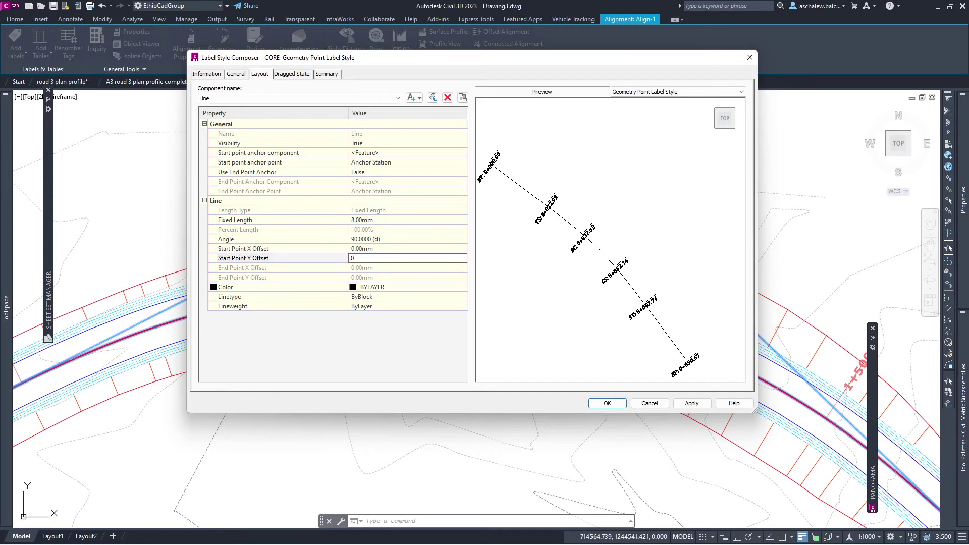
pyautogui.press('Return')
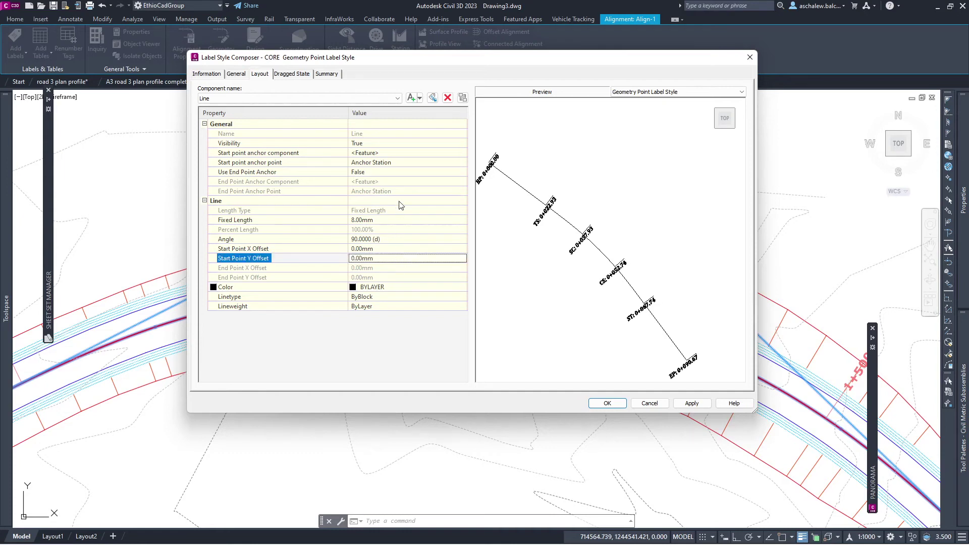
# - Attach the Geometry Point and Station text middle left
pyautogui.click(341, 97)
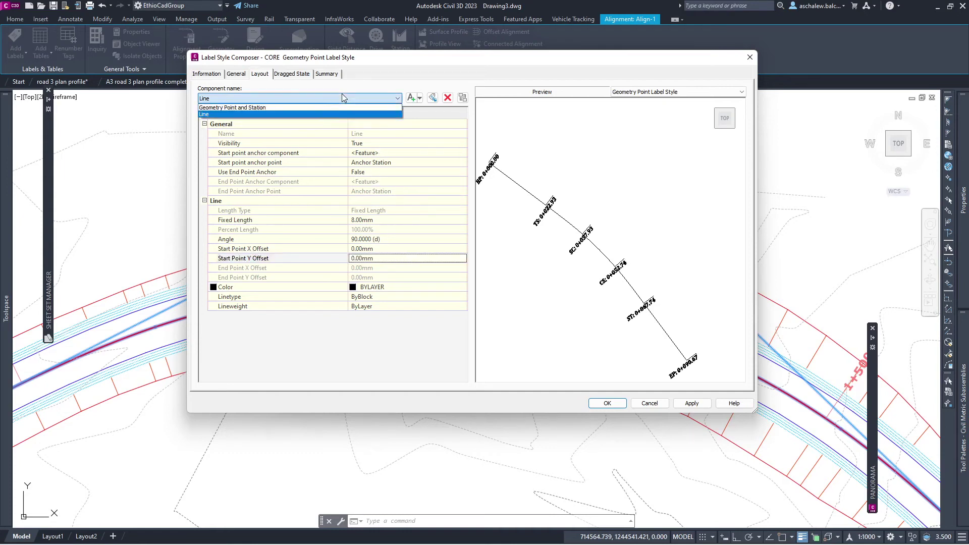
pyautogui.click(312, 111)
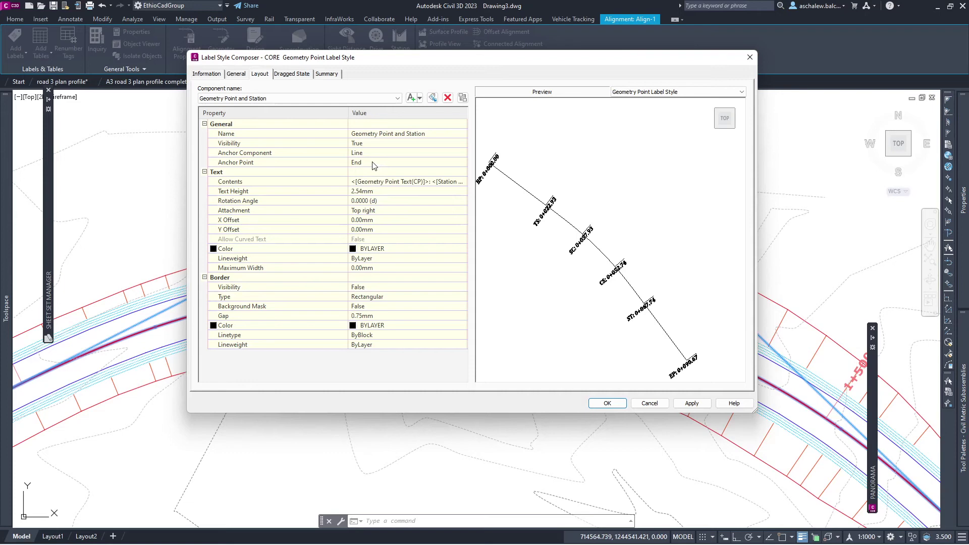
pyautogui.click(388, 210)
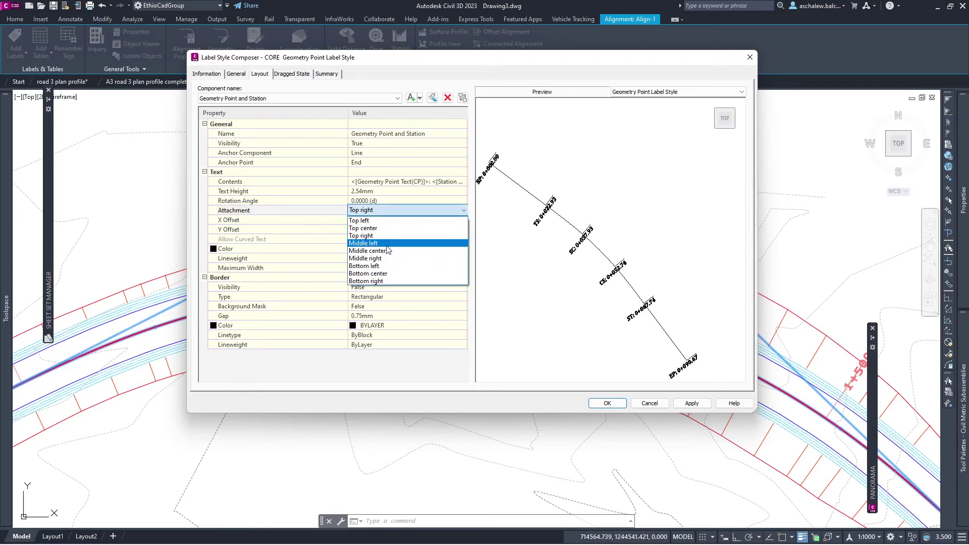
pyautogui.click(387, 246)
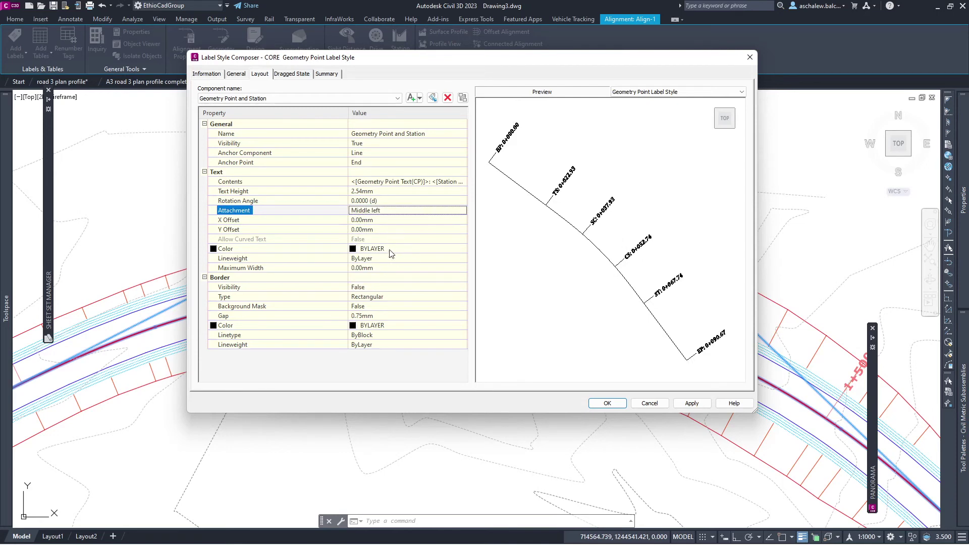
# - Make the label line Continuous with a 0.13 mm lineweight
pyautogui.click(323, 96)
pyautogui.click(287, 118)
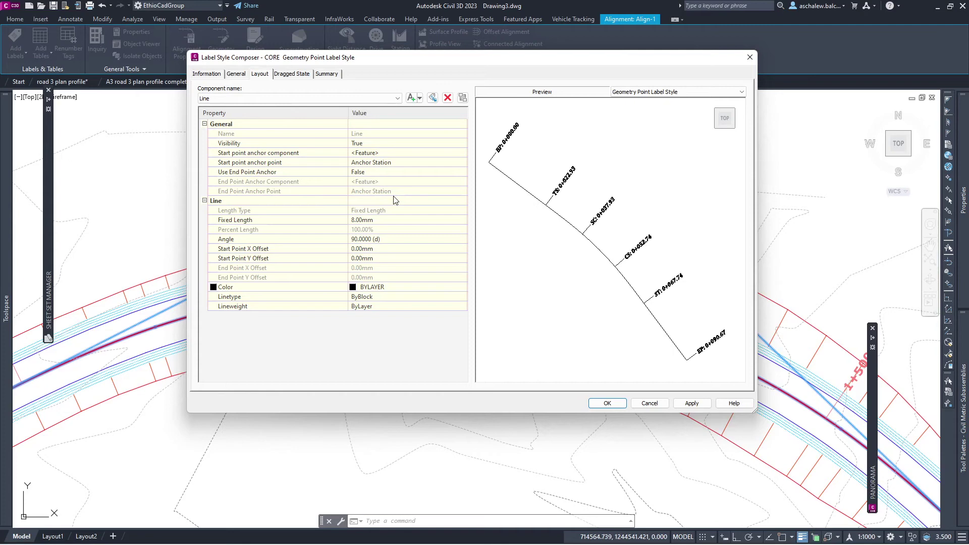
pyautogui.click(396, 299)
pyautogui.click(462, 297)
pyautogui.click(361, 211)
pyautogui.click(453, 330)
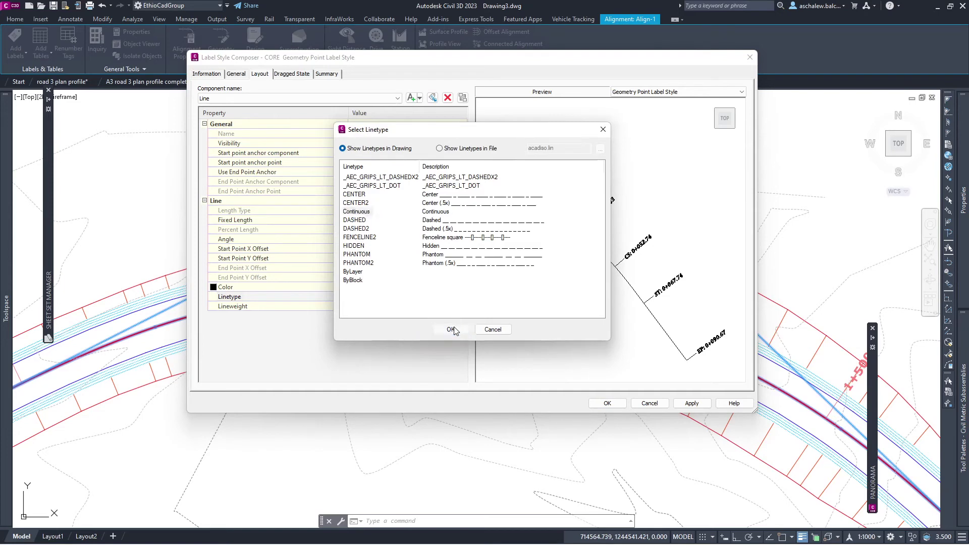
pyautogui.click(397, 307)
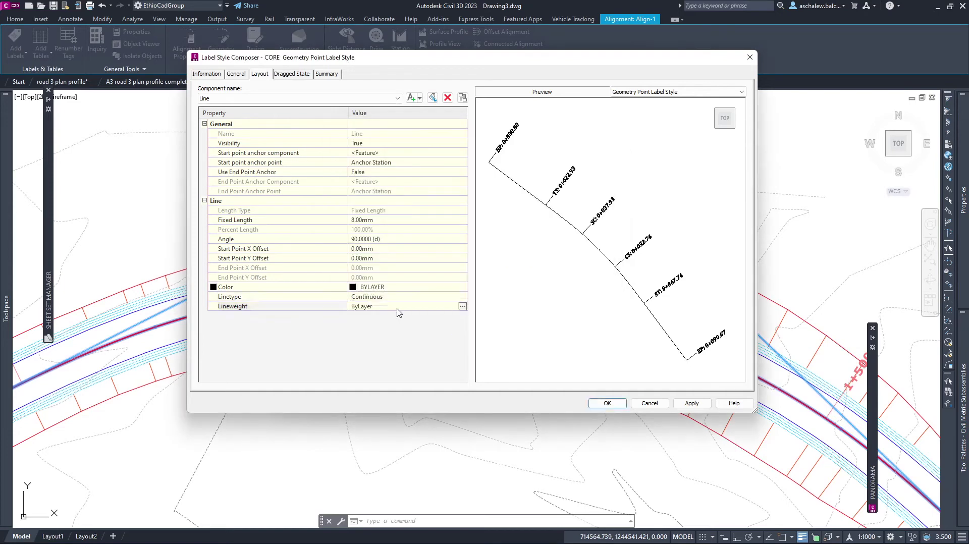
pyautogui.click(462, 307)
pyautogui.click(171, 119)
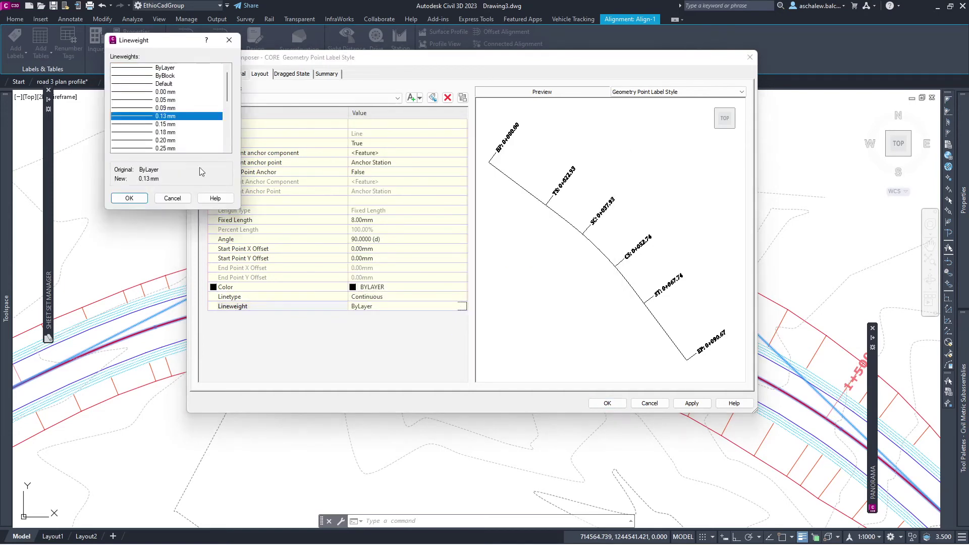
pyautogui.click(128, 198)
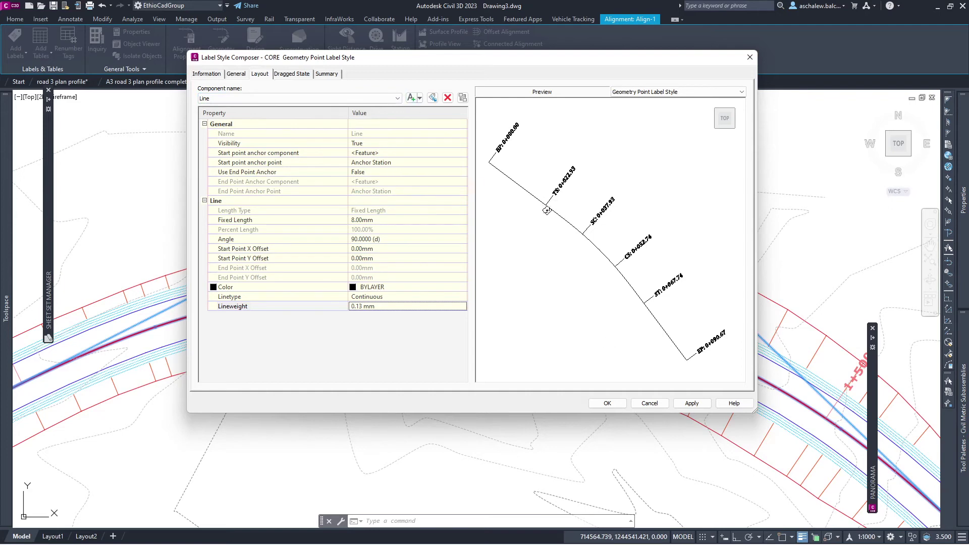
# - Add a Block.1 component using the AeccTickCircle block at 2.00 mm height
pyautogui.click(418, 97)
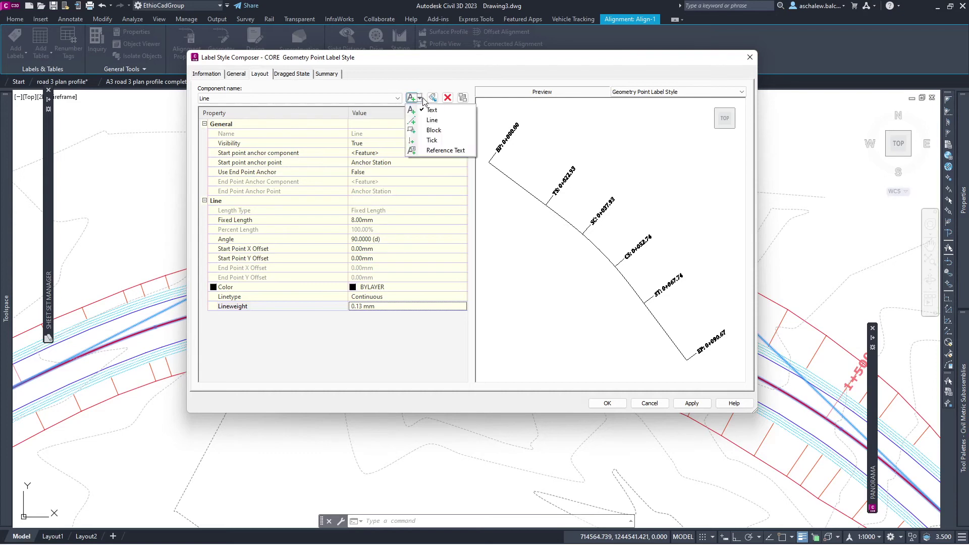
pyautogui.click(444, 131)
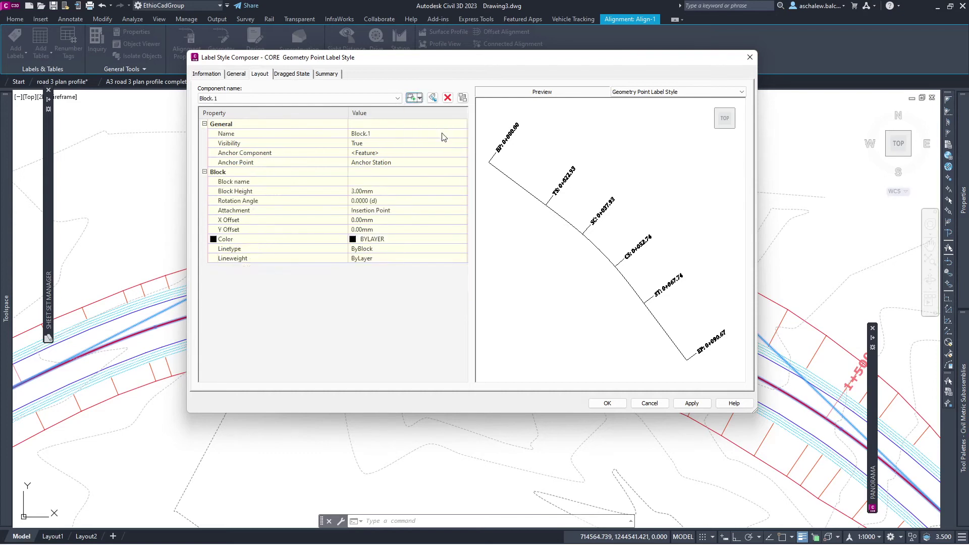
pyautogui.click(384, 134)
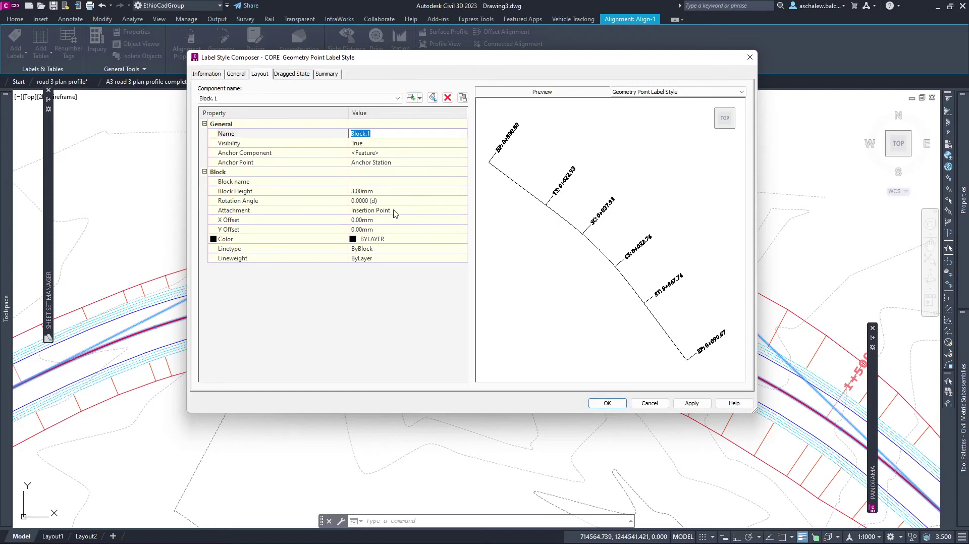
pyautogui.click(393, 183)
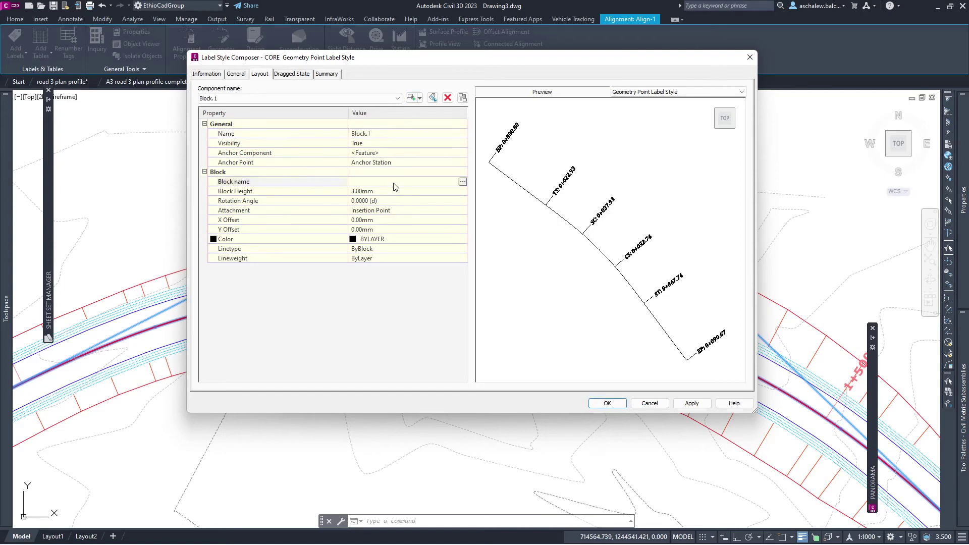
pyautogui.click(462, 183)
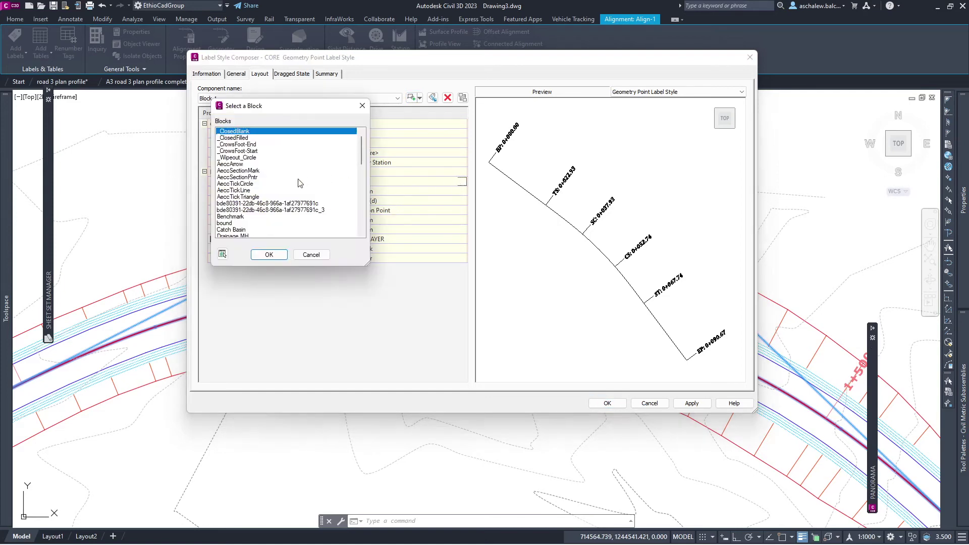
pyautogui.click(255, 183)
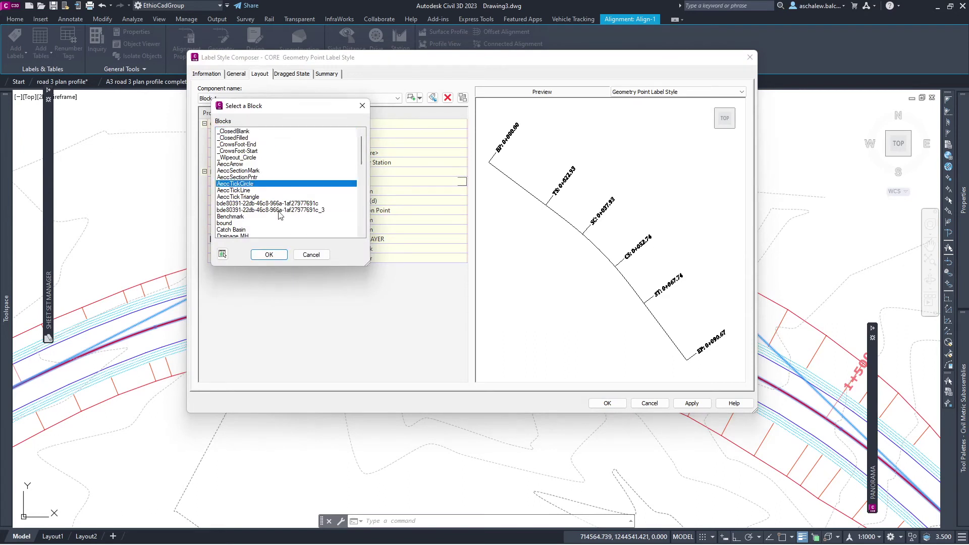
pyautogui.click(269, 254)
pyautogui.click(389, 192)
pyautogui.write('2')
pyautogui.press('Return')
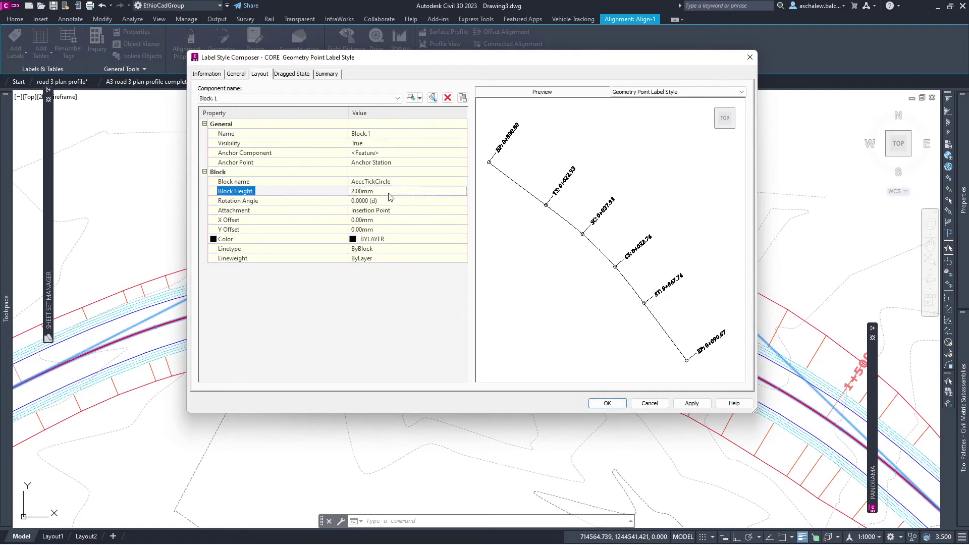
pyautogui.click(343, 99)
pyautogui.click(373, 75)
pyautogui.click(244, 75)
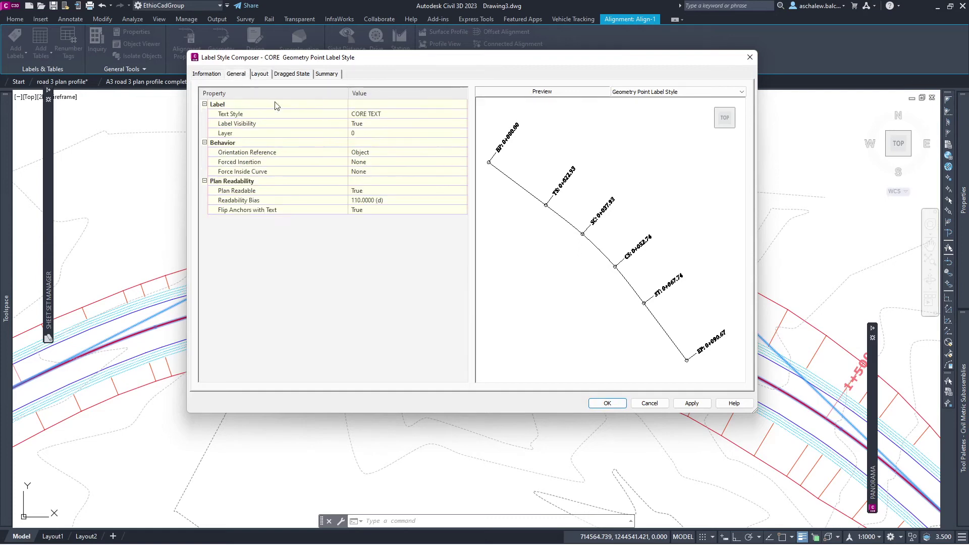
# - Close the style composer and add geometry point labels to Align-1, leaving out Curve Mid Point
pyautogui.click(685, 404)
pyautogui.click(617, 403)
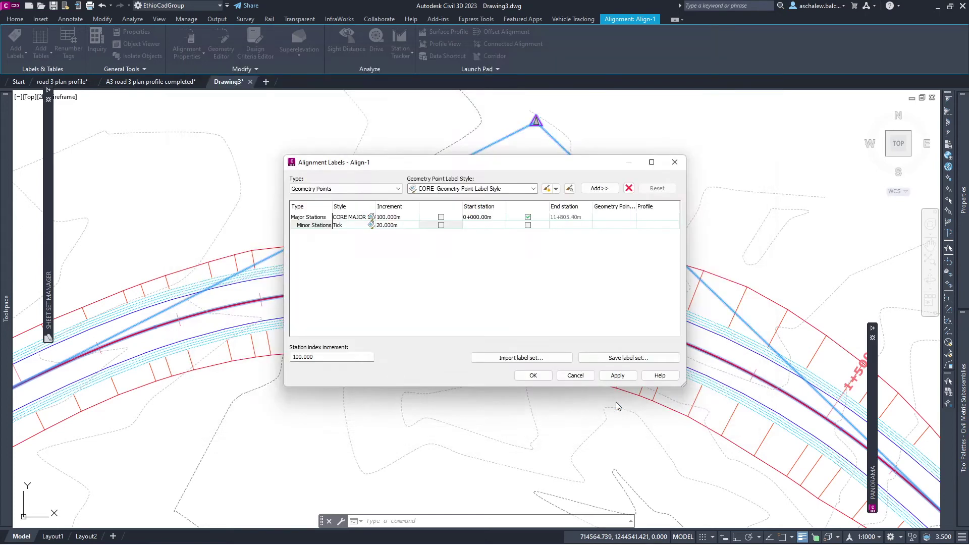
pyautogui.click(599, 188)
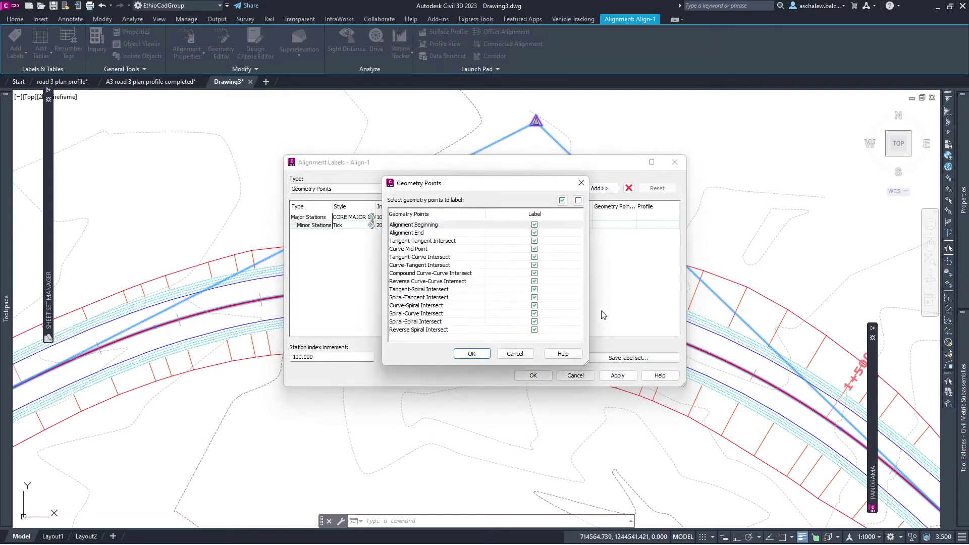
pyautogui.click(429, 250)
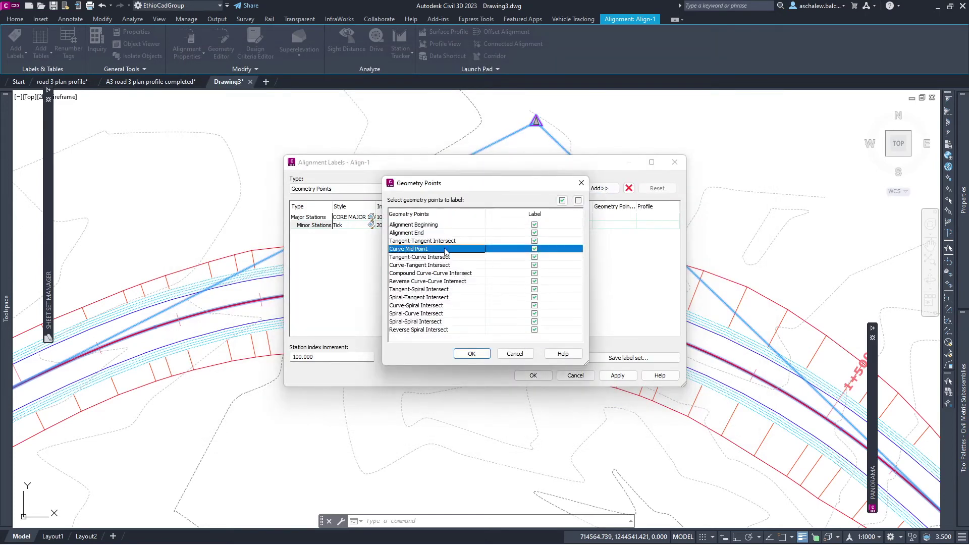
pyautogui.click(535, 249)
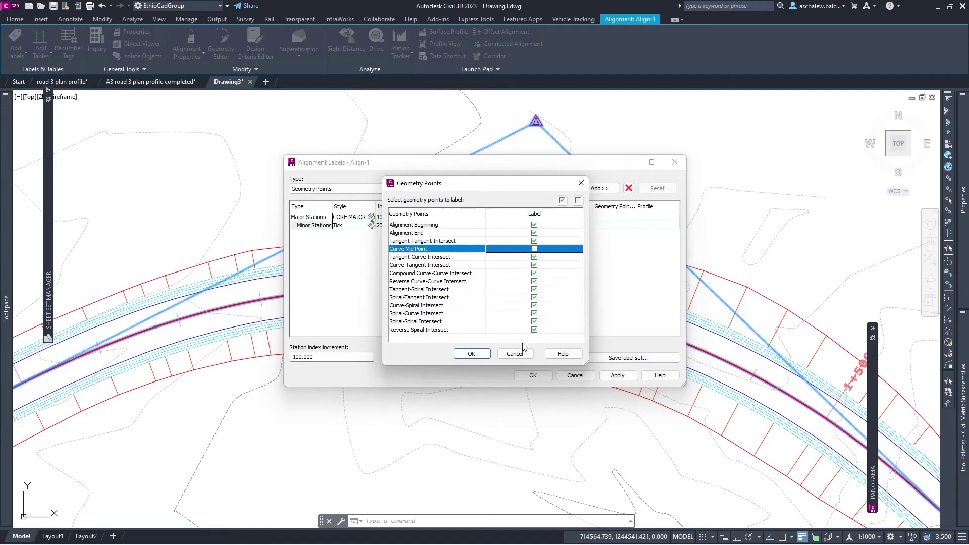
pyautogui.click(471, 354)
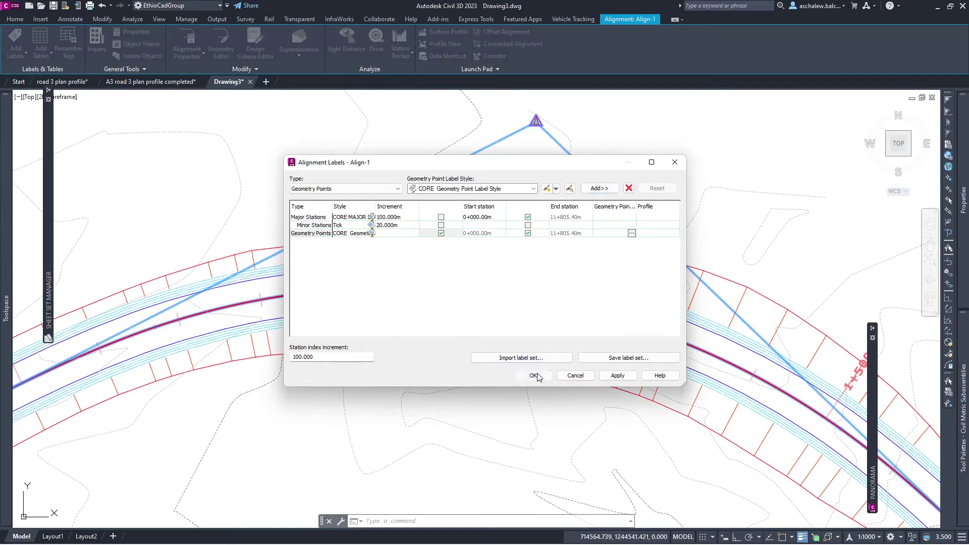
pyautogui.click(533, 376)
pyautogui.scroll(-3, 536, 371)
pyautogui.scroll(5, 594, 256)
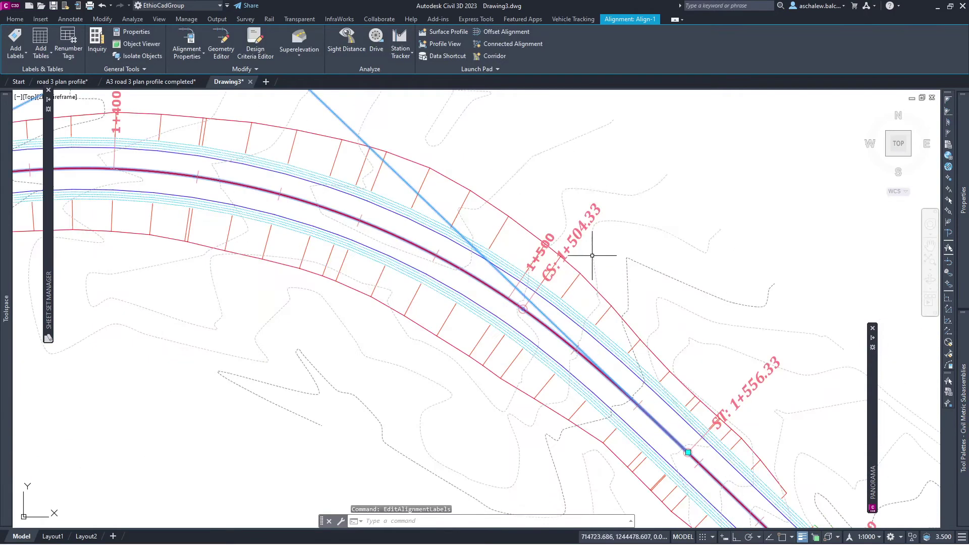
pyautogui.scroll(-5, 537, 243)
pyautogui.scroll(-2, 537, 244)
pyautogui.scroll(2, 616, 329)
pyautogui.scroll(2, 501, 253)
pyautogui.scroll(2, 443, 199)
pyautogui.scroll(2, 454, 194)
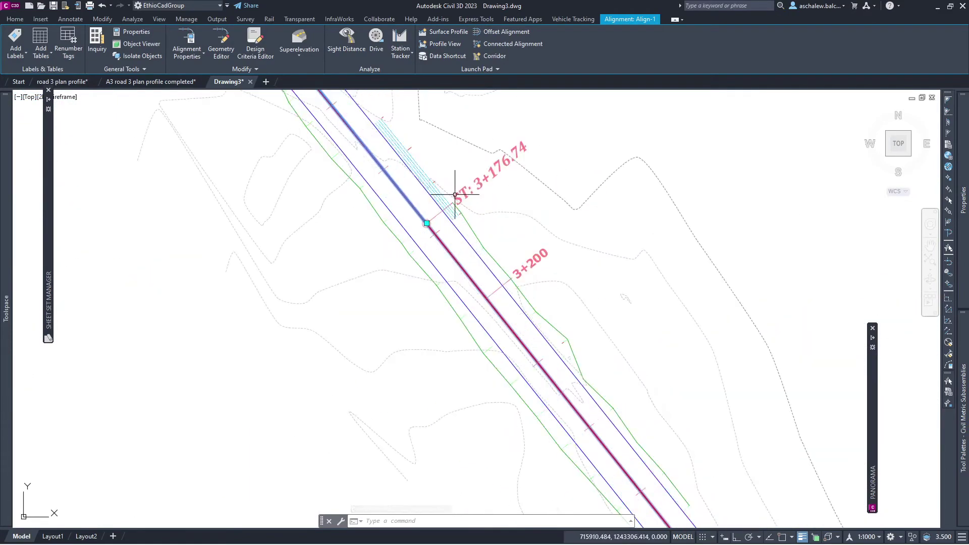
pyautogui.press('Escape')
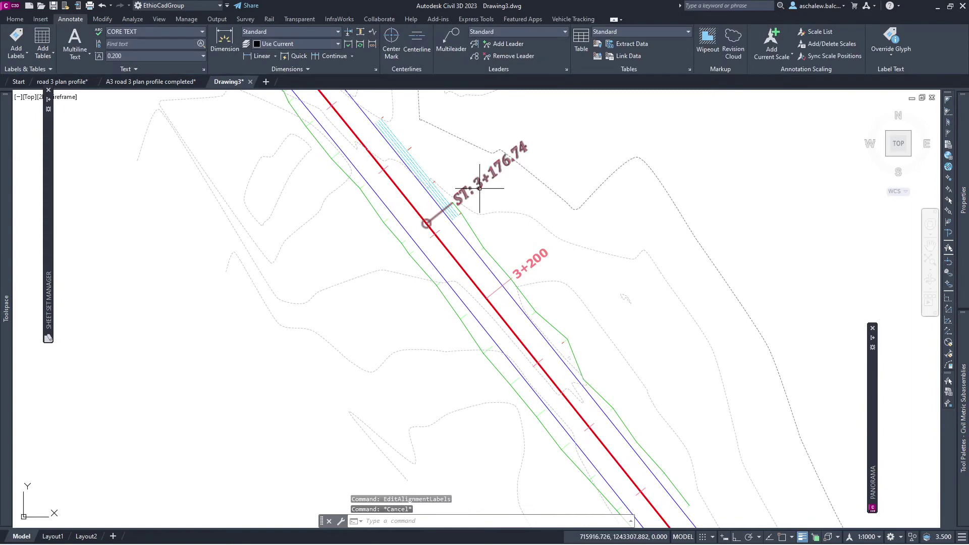
pyautogui.click(480, 188)
pyautogui.scroll(-2, 519, 238)
pyautogui.scroll(-2, 496, 246)
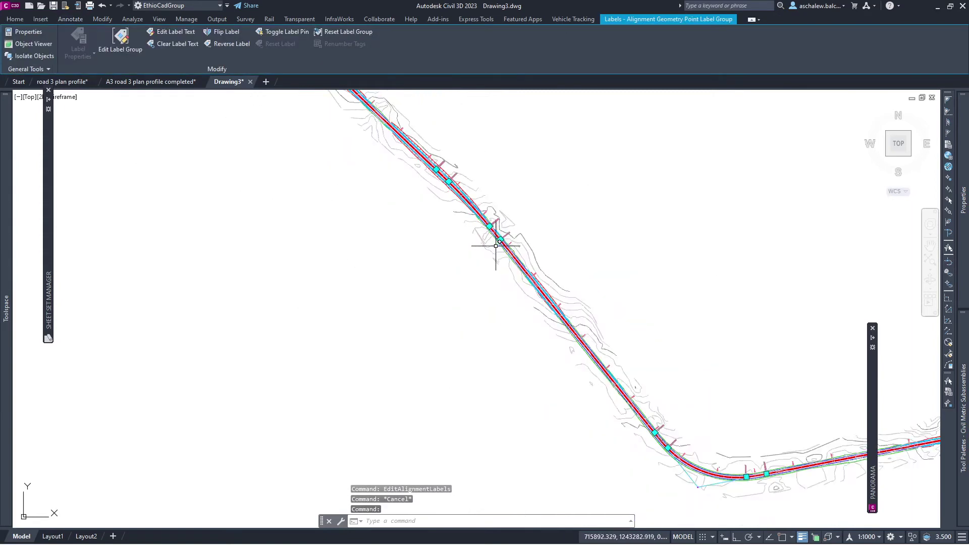
pyautogui.press('Escape')
pyautogui.scroll(3, 493, 221)
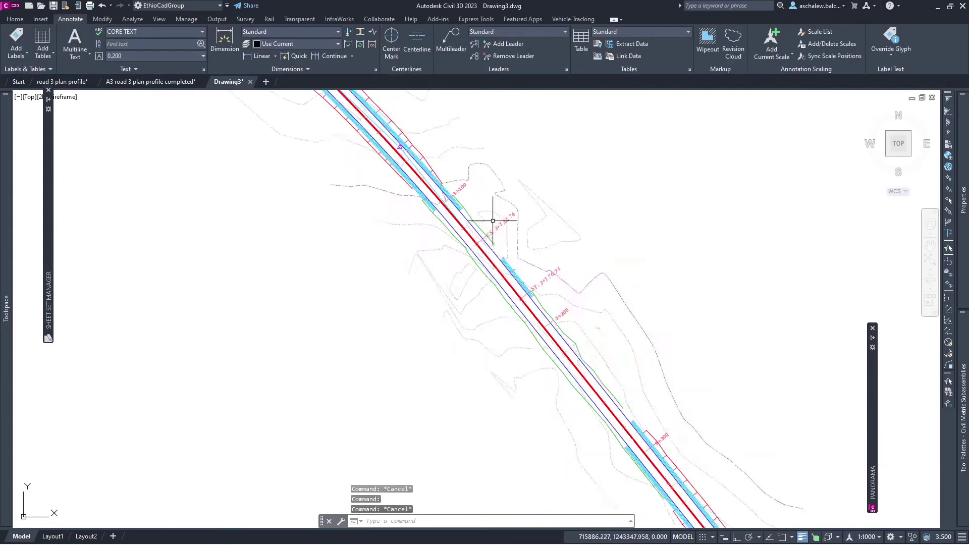
pyautogui.scroll(4, 492, 224)
pyautogui.click(459, 267)
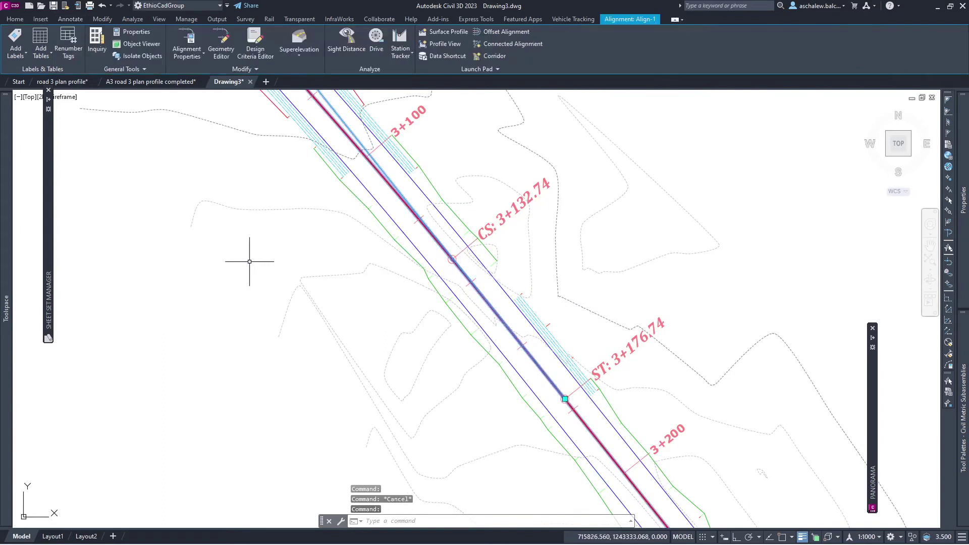
# - Save Align-1's current labels through Edit Alignment Labels as the label set 'CORE ALIGN LABEL SET'
pyautogui.rightClick(250, 261)
pyautogui.click(318, 415)
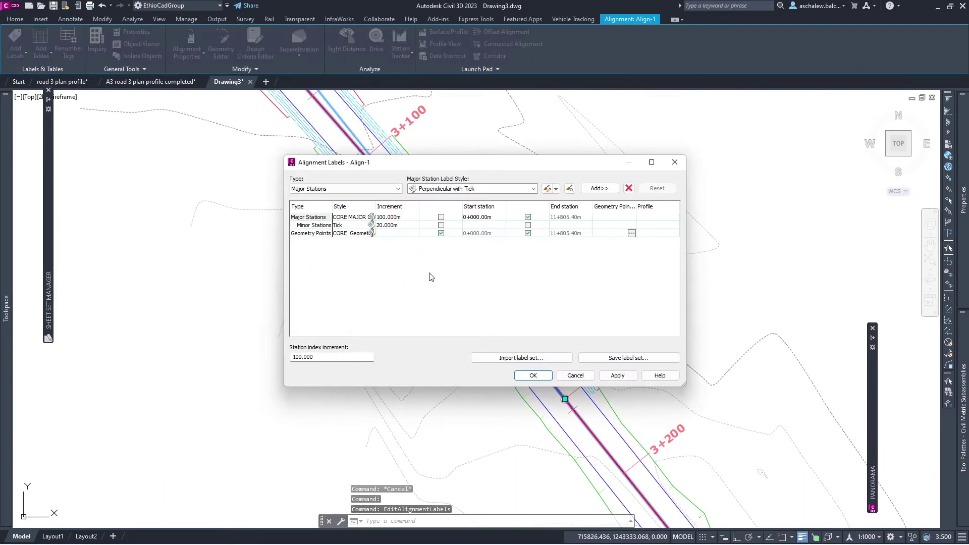
pyautogui.click(626, 359)
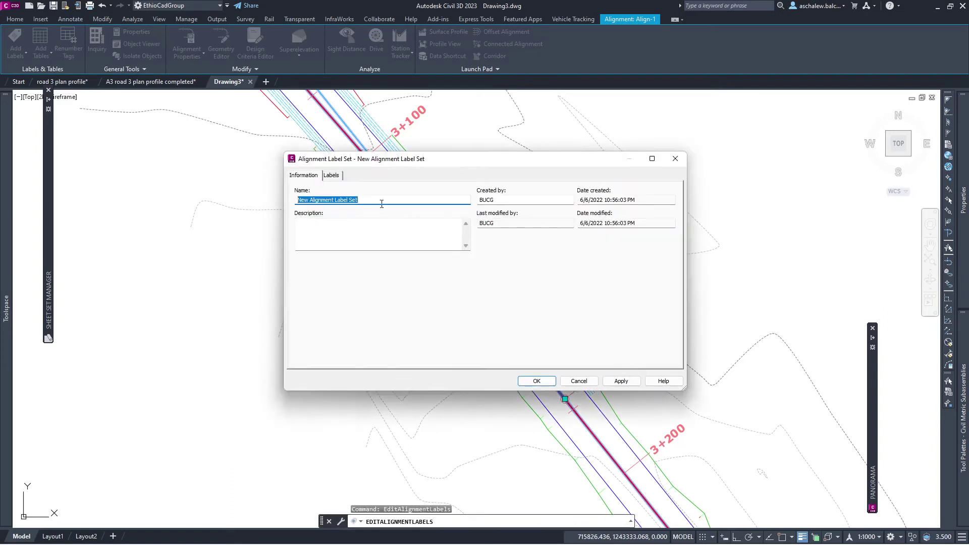
pyautogui.write('CORE ALIGN LABEL SET')
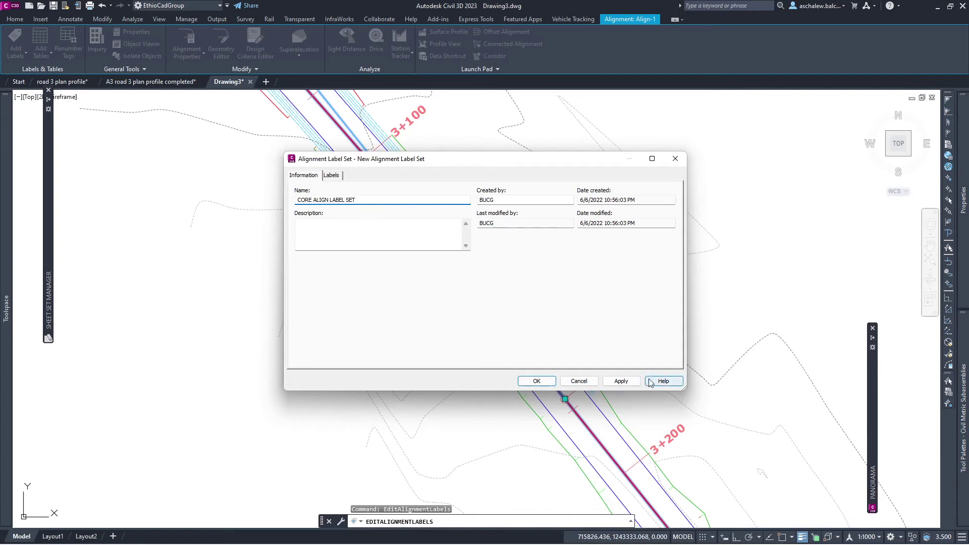
pyautogui.click(621, 382)
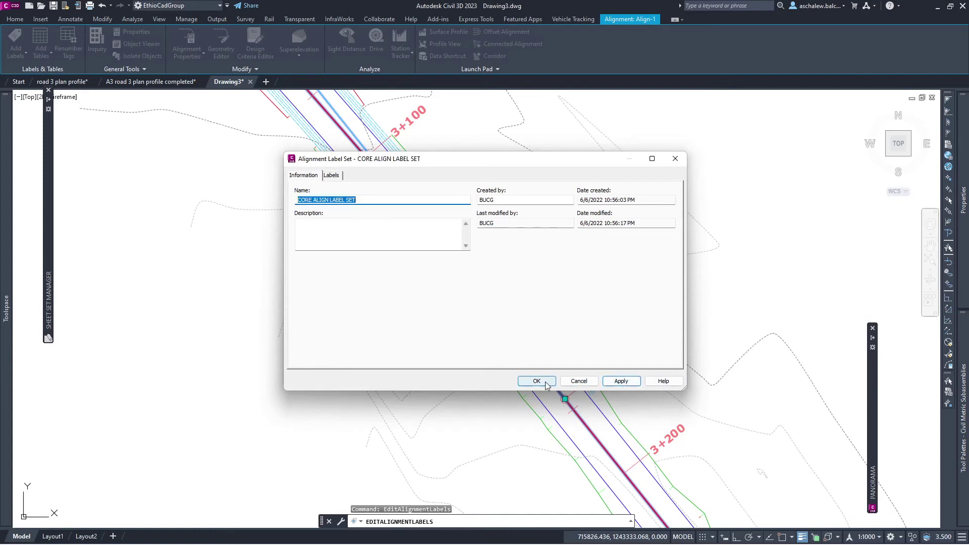
pyautogui.click(545, 382)
pyautogui.click(534, 376)
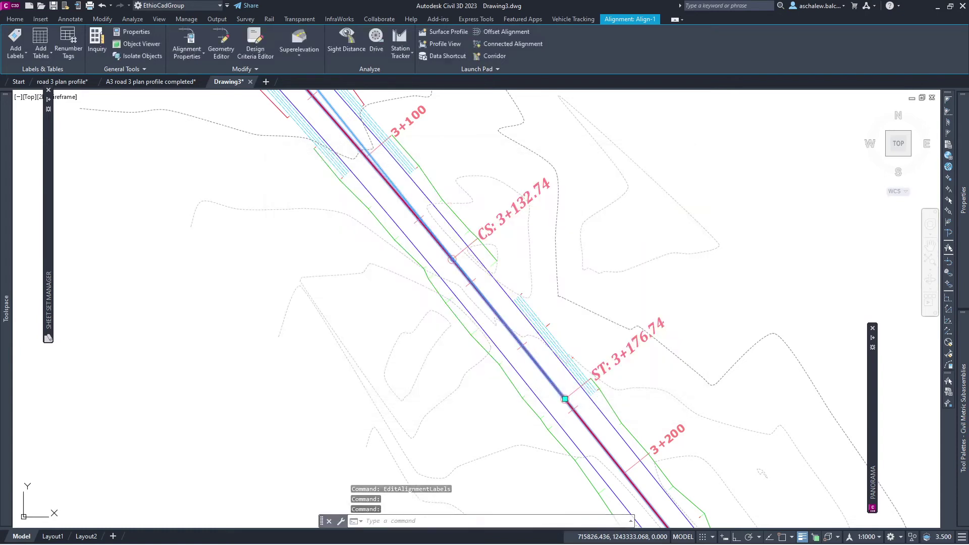
pyautogui.press('Escape')
# - Import the Major Minor H+V Geometry and Superelevation Points label set into Align-1's labels
pyautogui.click(433, 236)
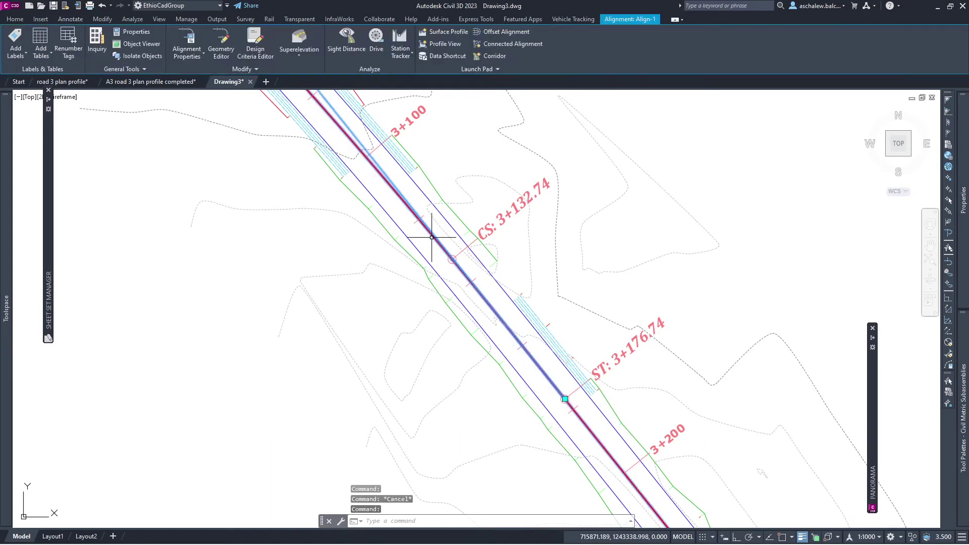
pyautogui.rightClick(185, 156)
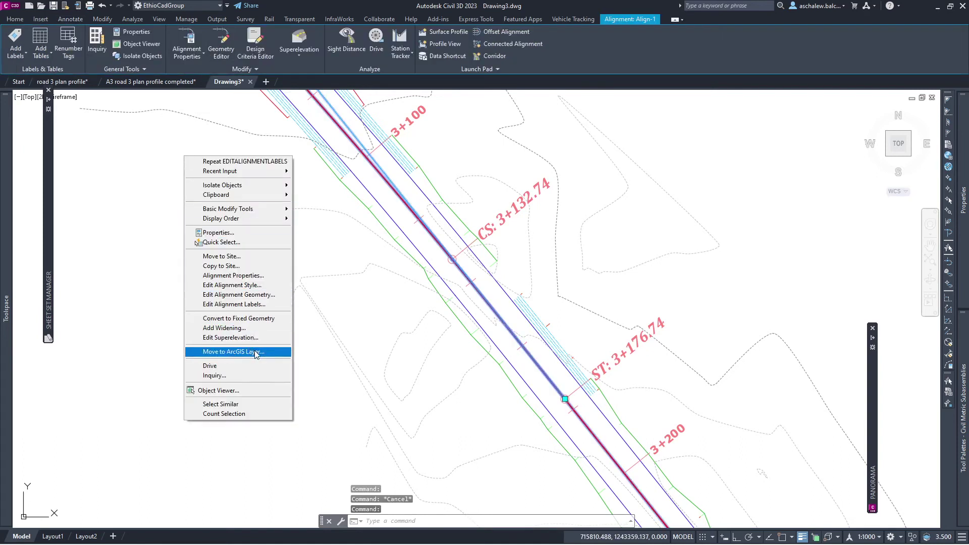
pyautogui.click(255, 304)
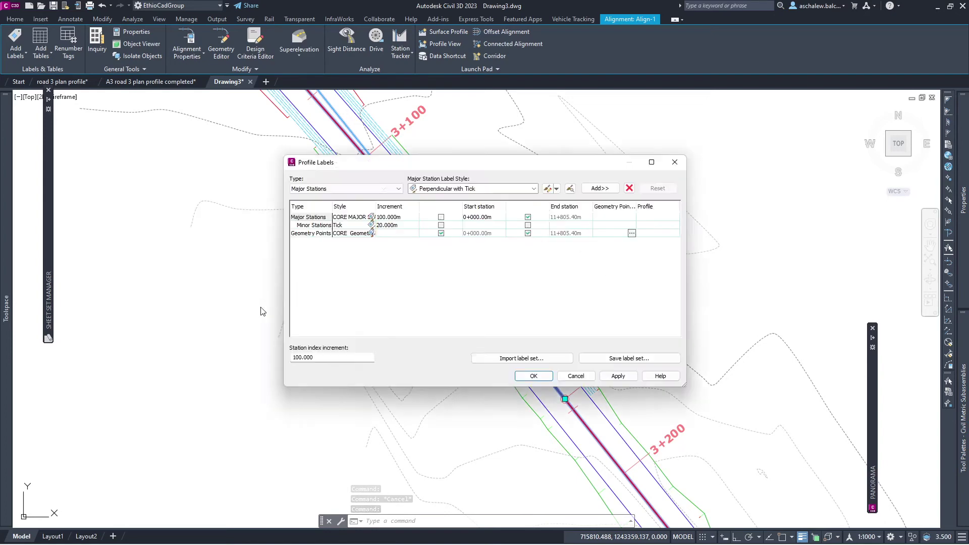
pyautogui.click(499, 359)
pyautogui.click(173, 104)
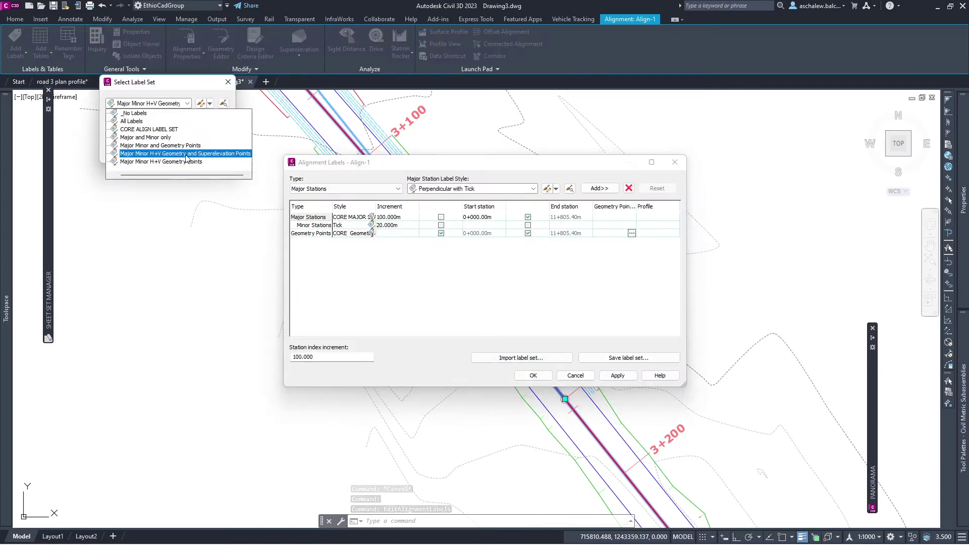
pyautogui.click(174, 154)
pyautogui.click(132, 153)
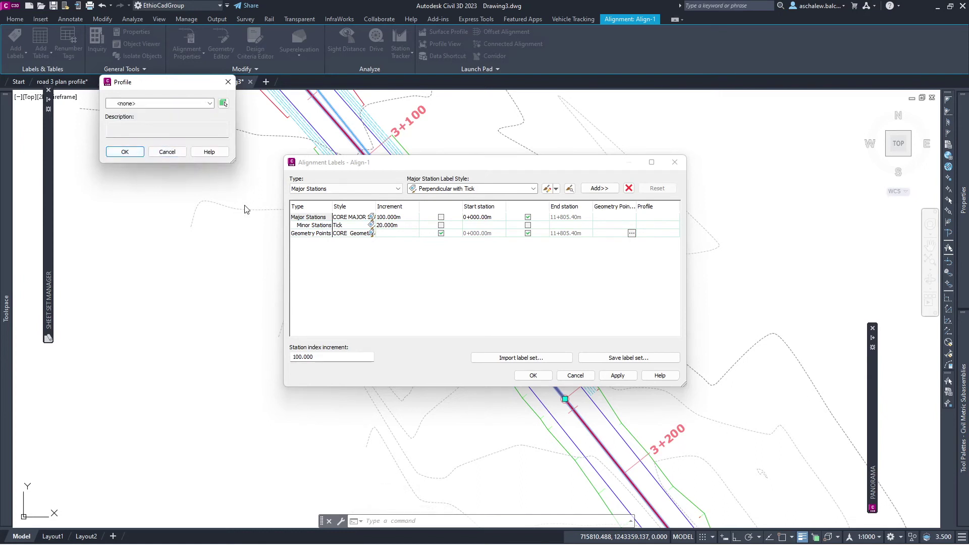
# - Use profile File (1) for the profile labels, apply them, and review the new superelevation labels
pyautogui.click(172, 104)
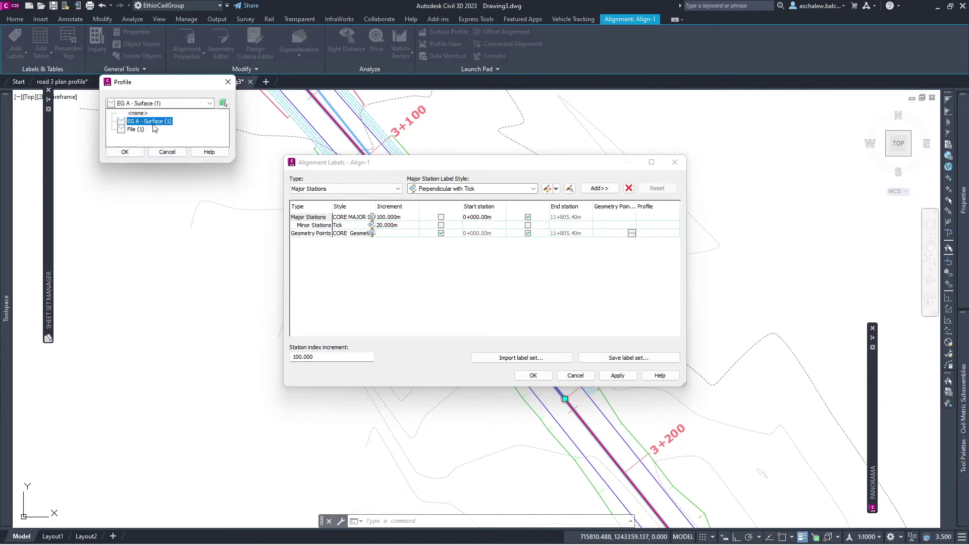
pyautogui.click(146, 134)
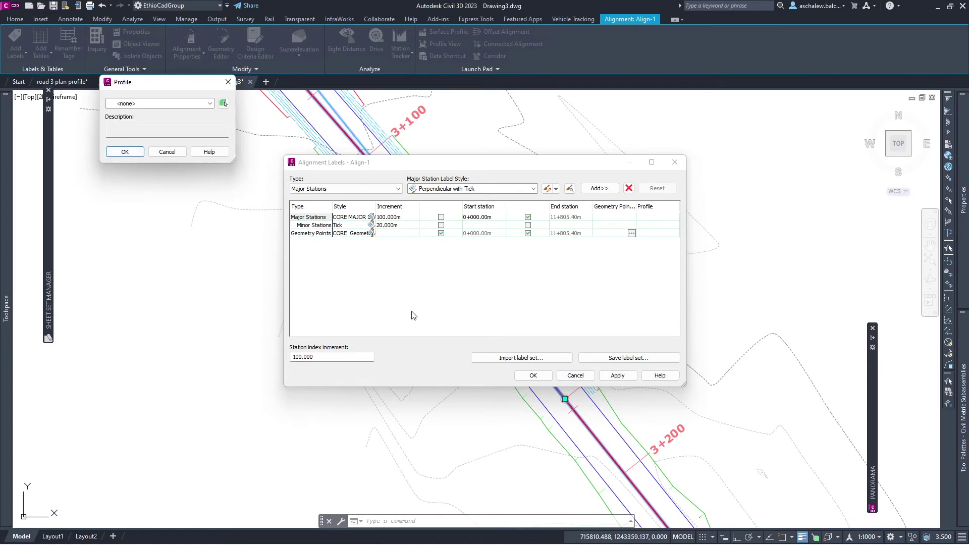
pyautogui.click(132, 151)
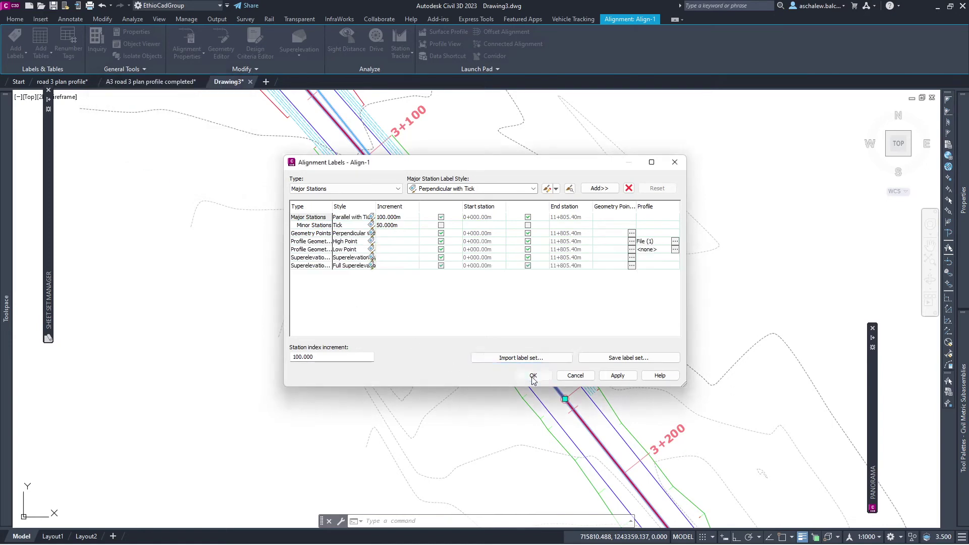
pyautogui.click(533, 375)
pyautogui.scroll(2, 471, 278)
pyautogui.scroll(-2, 454, 227)
pyautogui.scroll(-5, 452, 210)
pyautogui.scroll(3, 452, 209)
pyautogui.scroll(3, 498, 270)
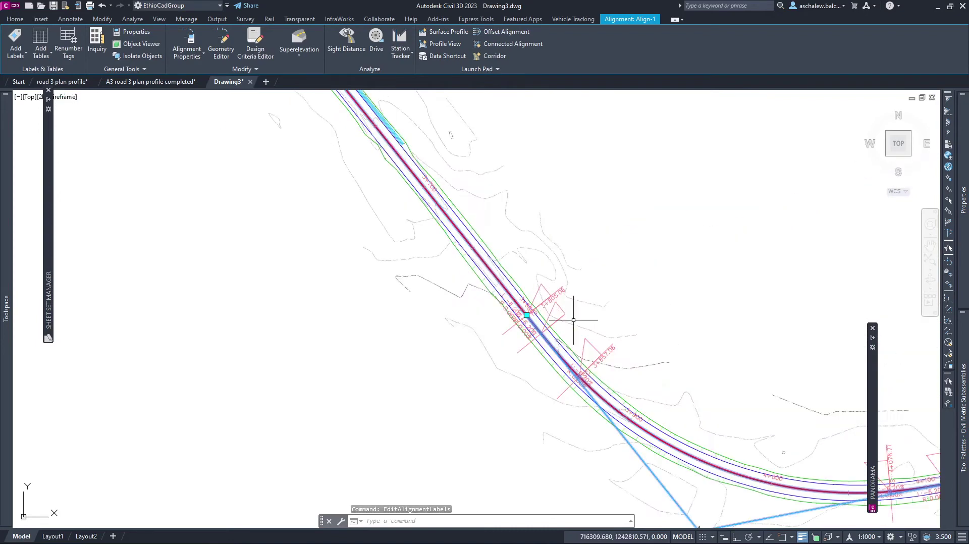
pyautogui.scroll(3, 552, 313)
pyautogui.press('Escape')
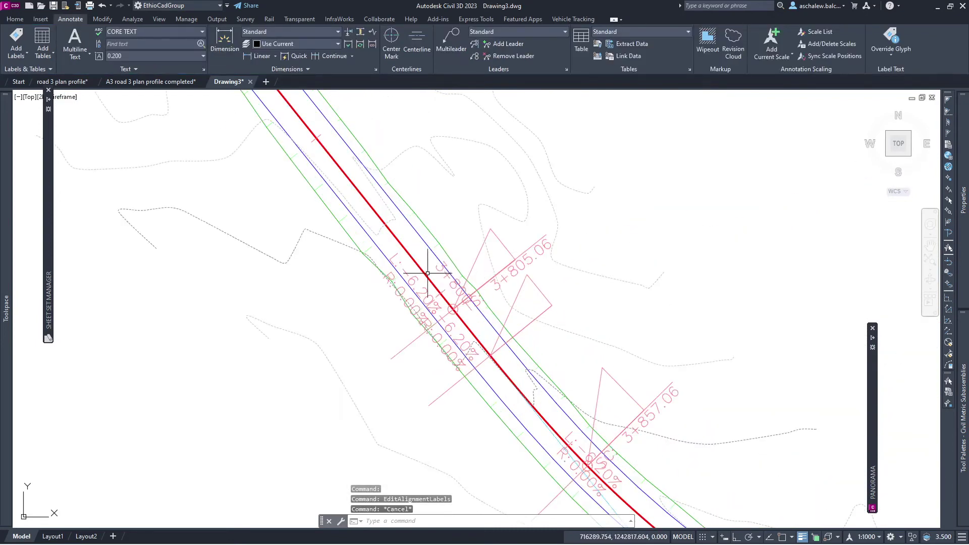
pyautogui.click(426, 272)
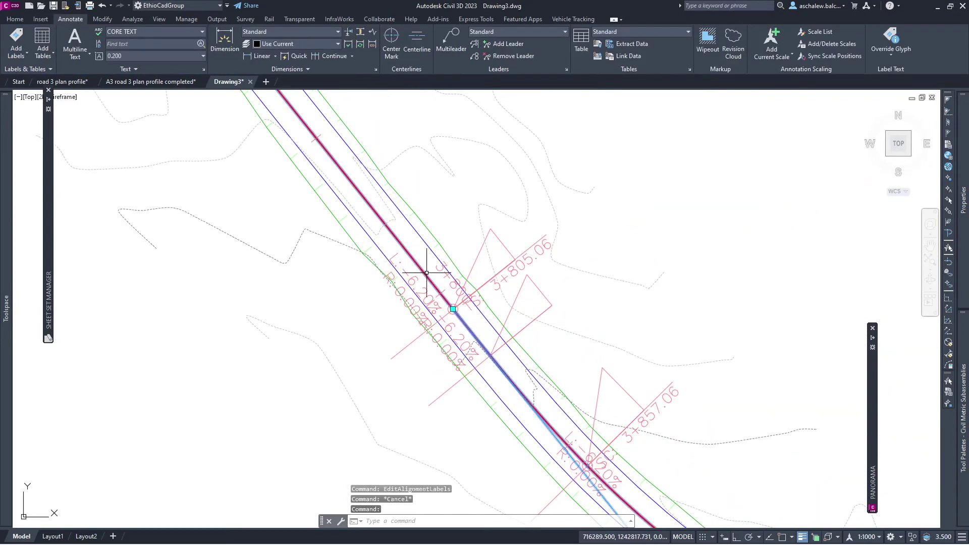
# - Import CORE ALIGN LABEL SET into Align-1's labels and apply it
pyautogui.rightClick(251, 158)
pyautogui.click(328, 305)
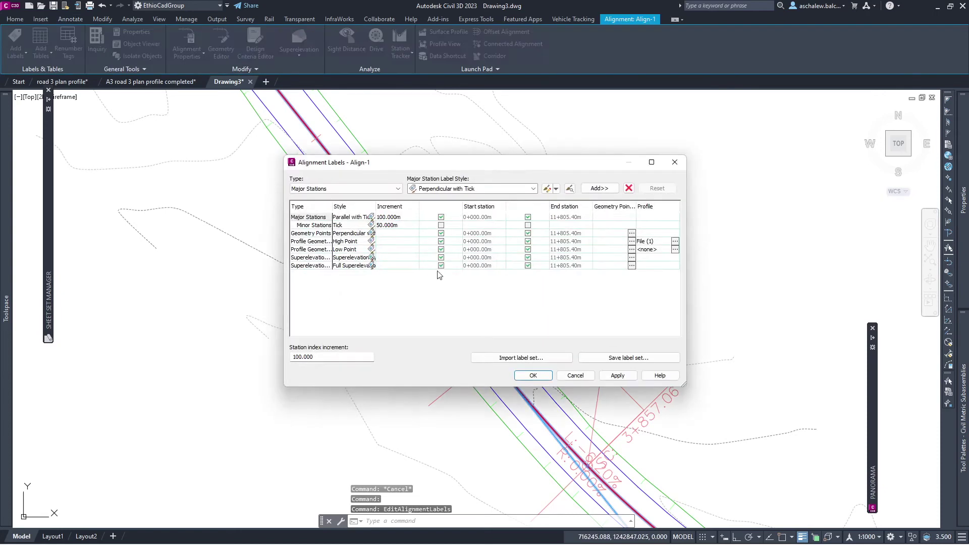
pyautogui.click(511, 358)
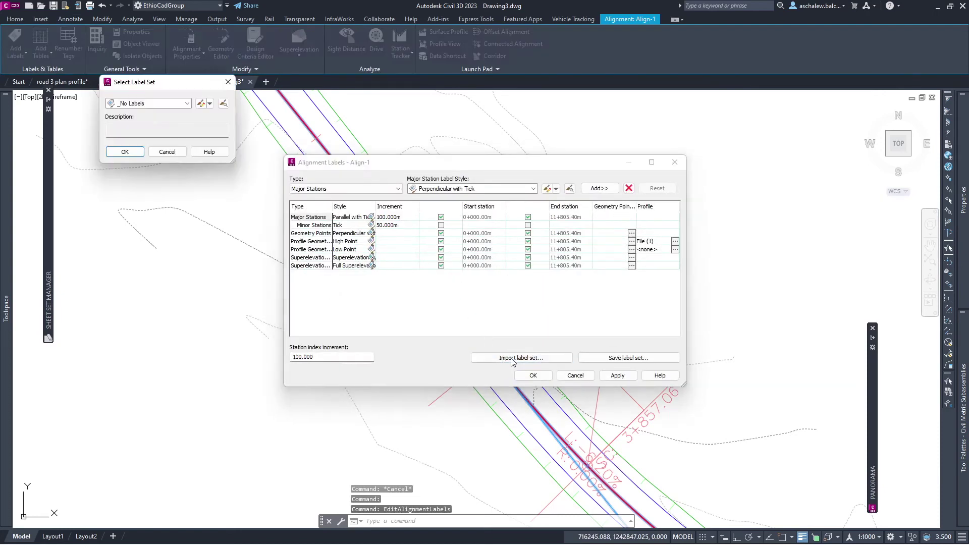
pyautogui.click(151, 103)
pyautogui.click(169, 130)
pyautogui.click(129, 156)
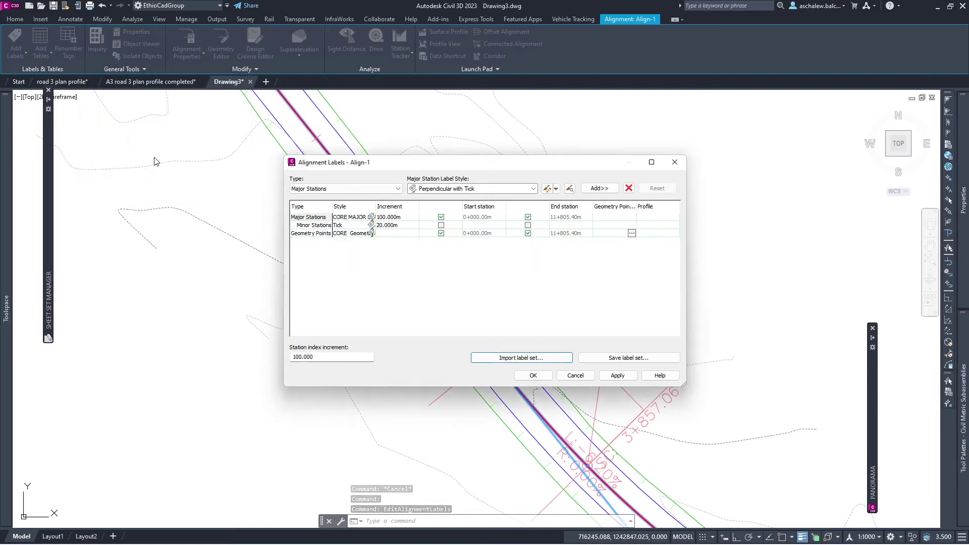
pyautogui.click(533, 376)
pyautogui.scroll(-5, 460, 259)
pyautogui.scroll(2, 499, 282)
pyautogui.scroll(5, 648, 266)
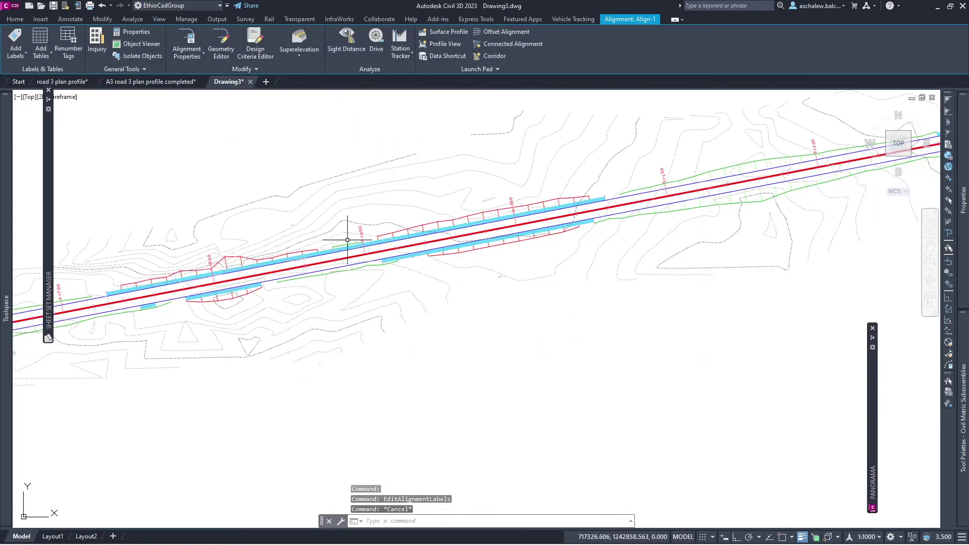
pyautogui.press('Escape')
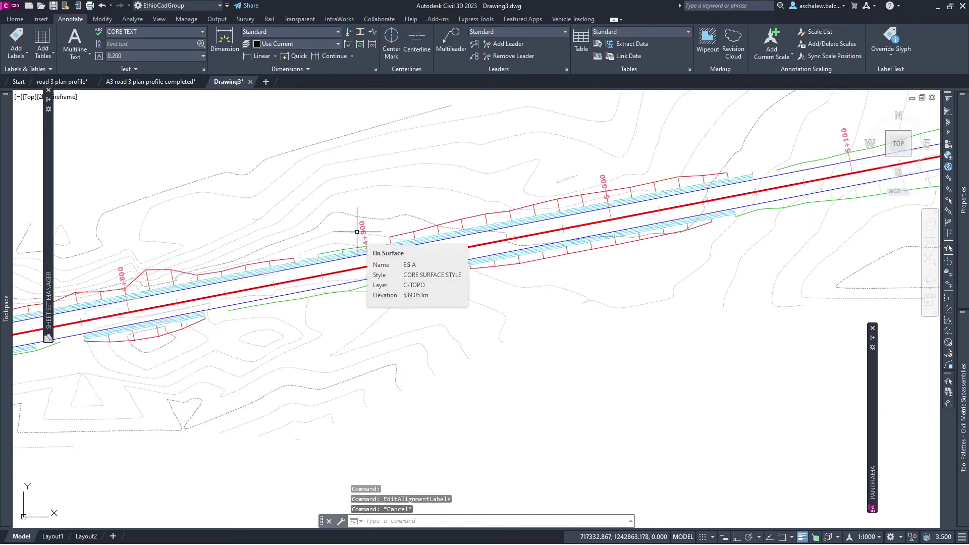
# - Pan along the road to check labels like 1+400, then reselect Align-1
pyautogui.scroll(-4, 433, 244)
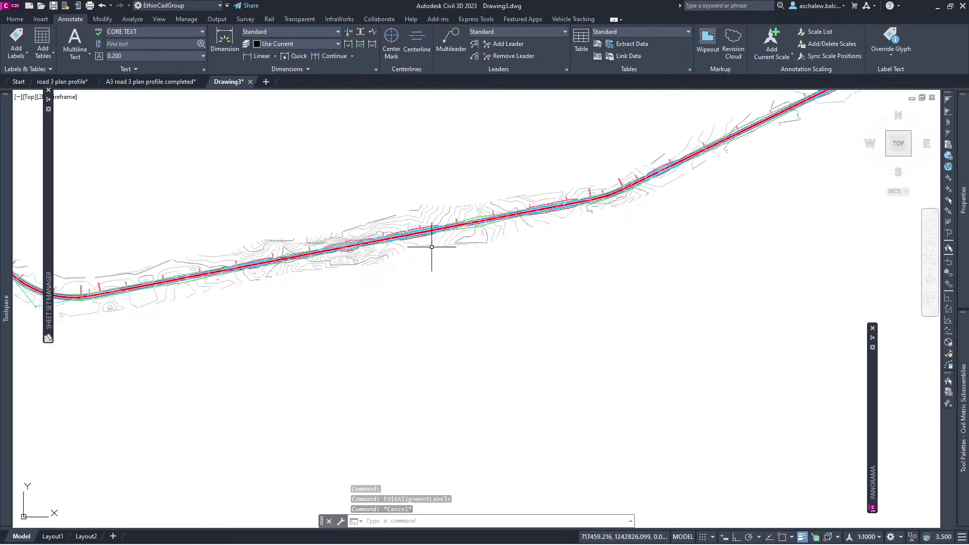
pyautogui.scroll(-3, 433, 270)
pyautogui.scroll(3, 253, 177)
pyautogui.scroll(-1, 359, 210)
pyautogui.scroll(3, 359, 210)
pyautogui.scroll(1, 316, 173)
pyautogui.scroll(4, 377, 158)
pyautogui.scroll(1, 348, 171)
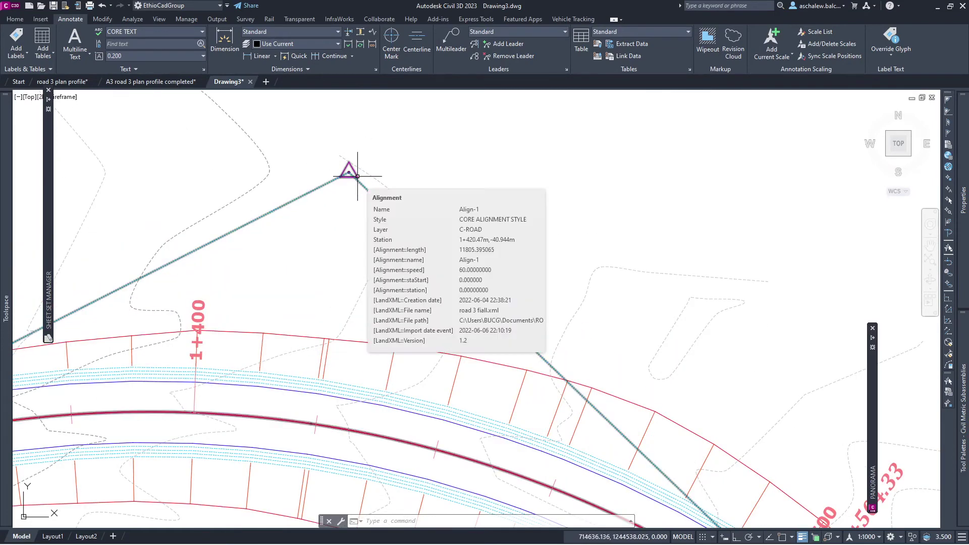
pyautogui.click(357, 176)
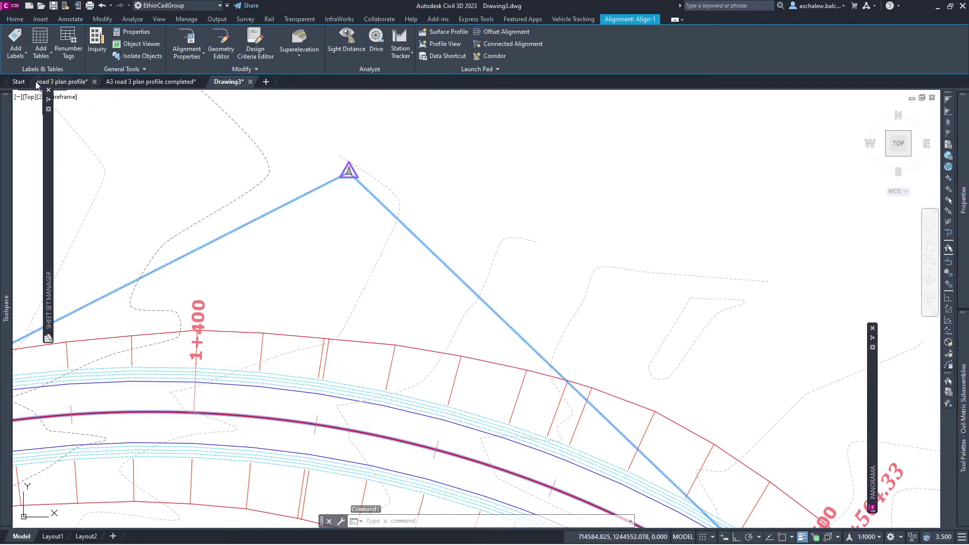
pyautogui.press('Escape')
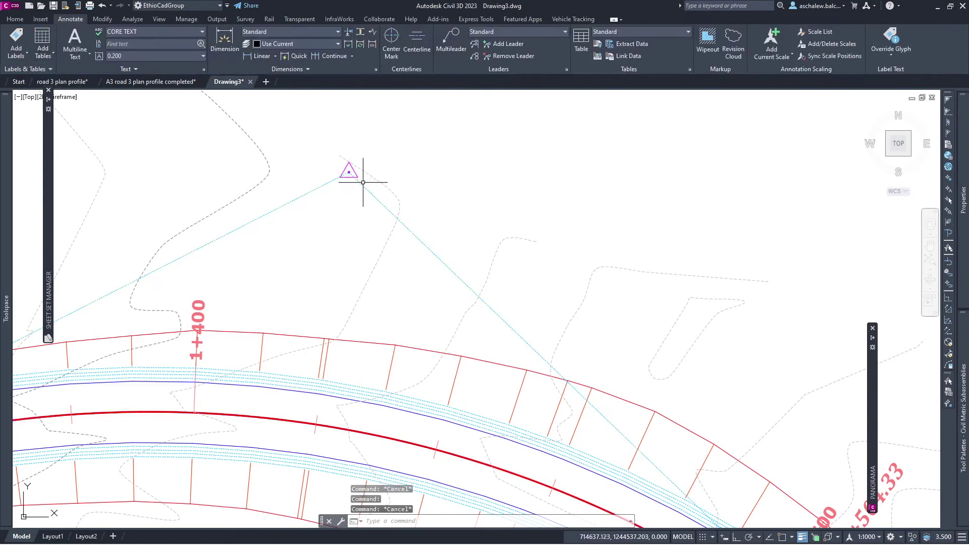
pyautogui.click(364, 186)
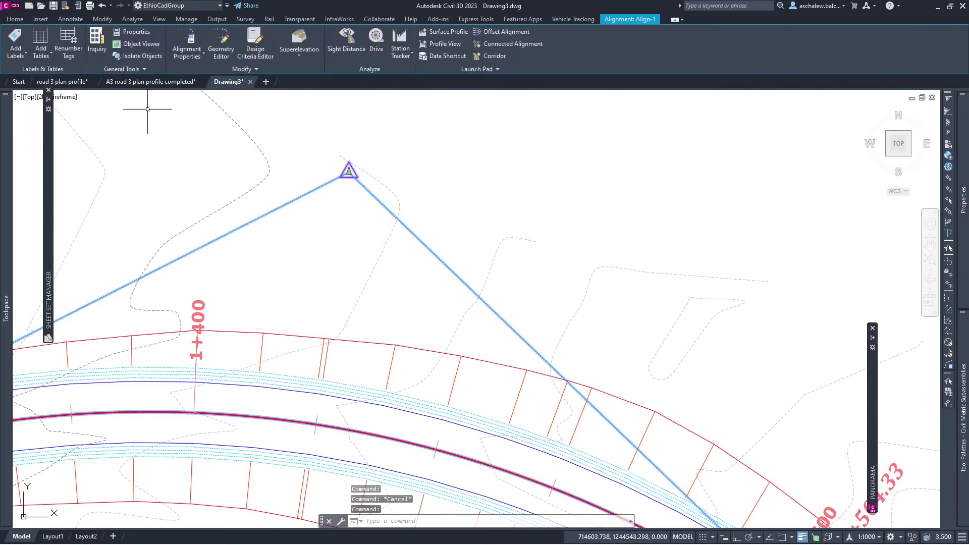
# - Add Multiple Point of Intersection labels to Align-1 and start a new label style for them
pyautogui.click(12, 56)
pyautogui.click(23, 71)
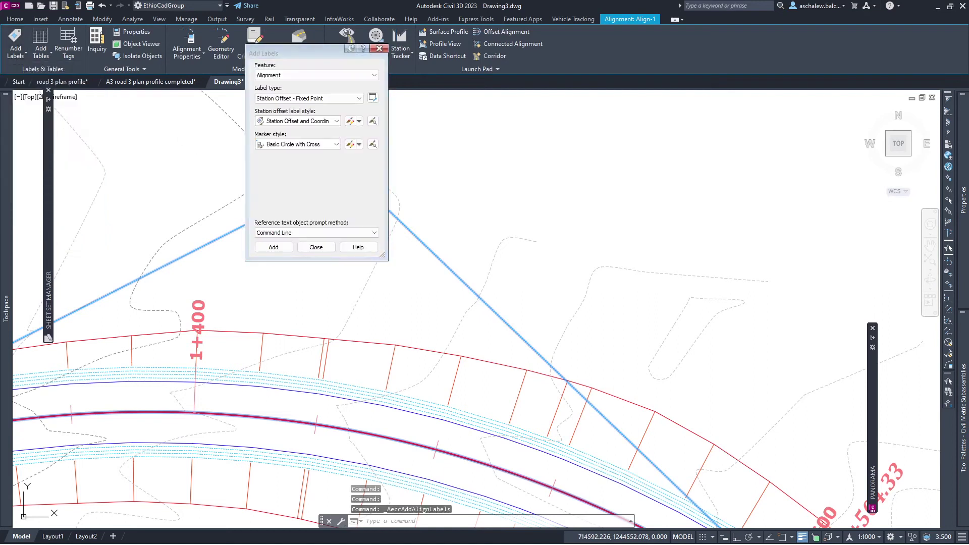
pyautogui.click(310, 98)
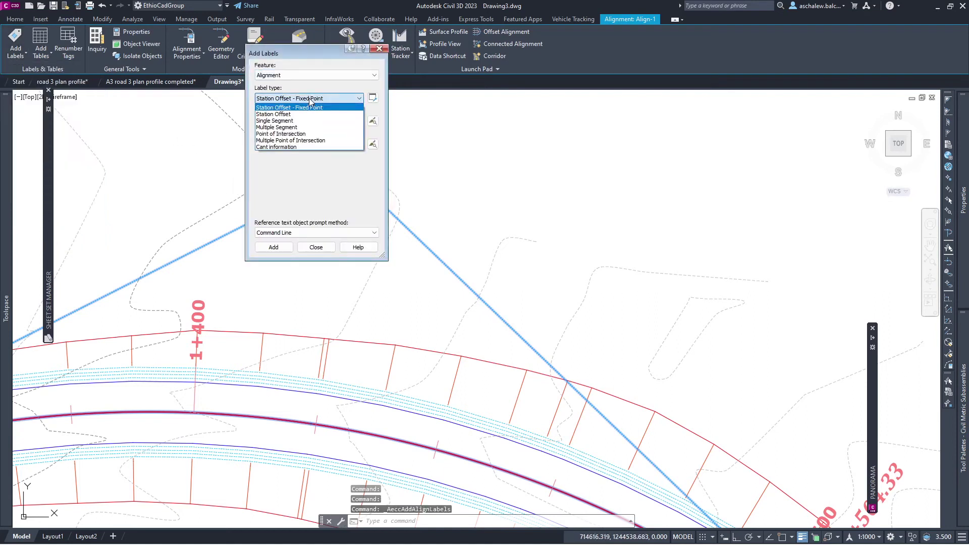
pyautogui.click(301, 141)
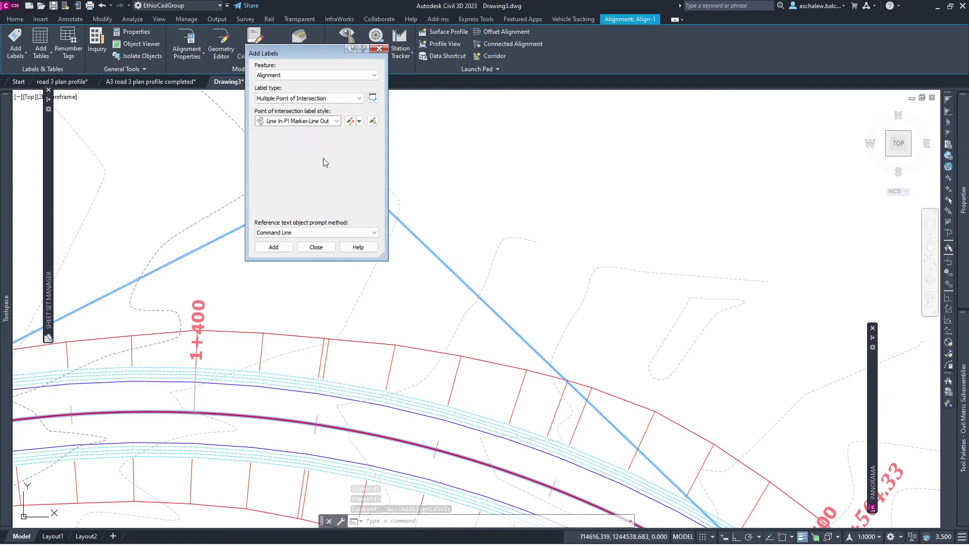
pyautogui.click(359, 122)
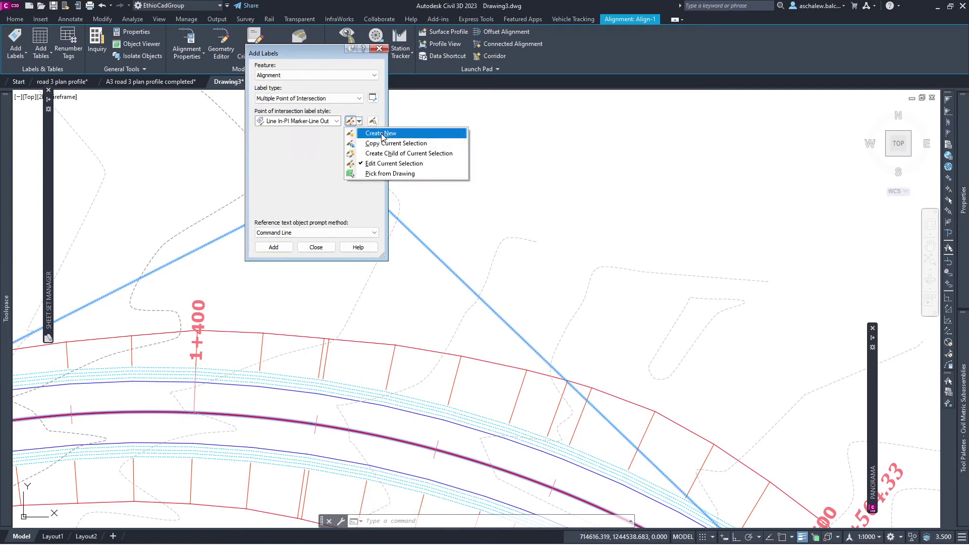
pyautogui.click(382, 136)
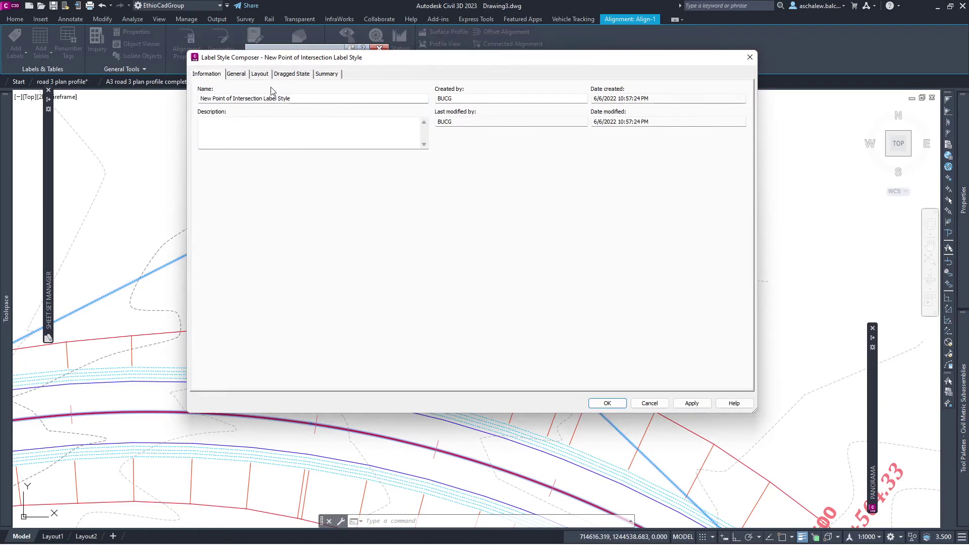
# - Rename the new style 'CORE Point of Intersection Label Style' and set its text style to CORE TEXT
pyautogui.doubleClick(212, 98)
pyautogui.write('CORE')
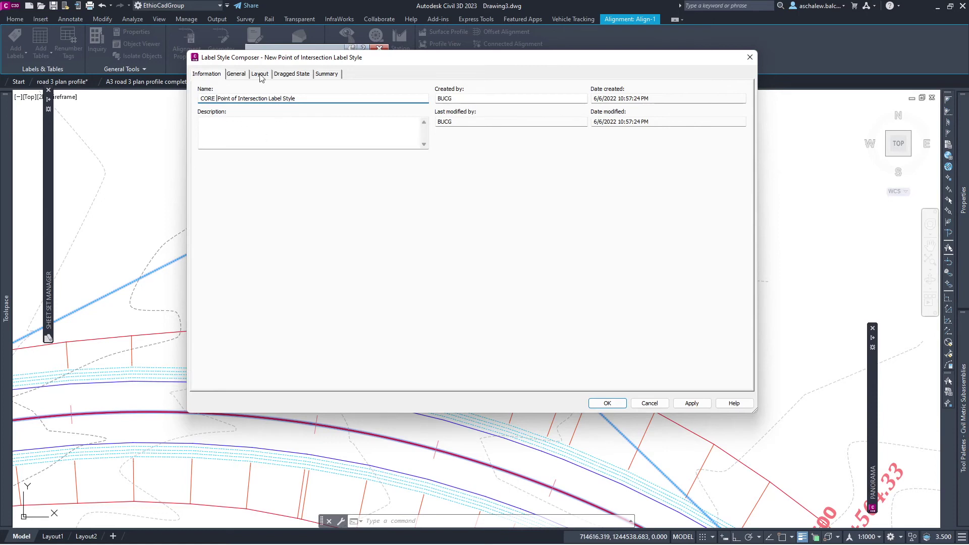
pyautogui.click(242, 76)
pyautogui.click(434, 115)
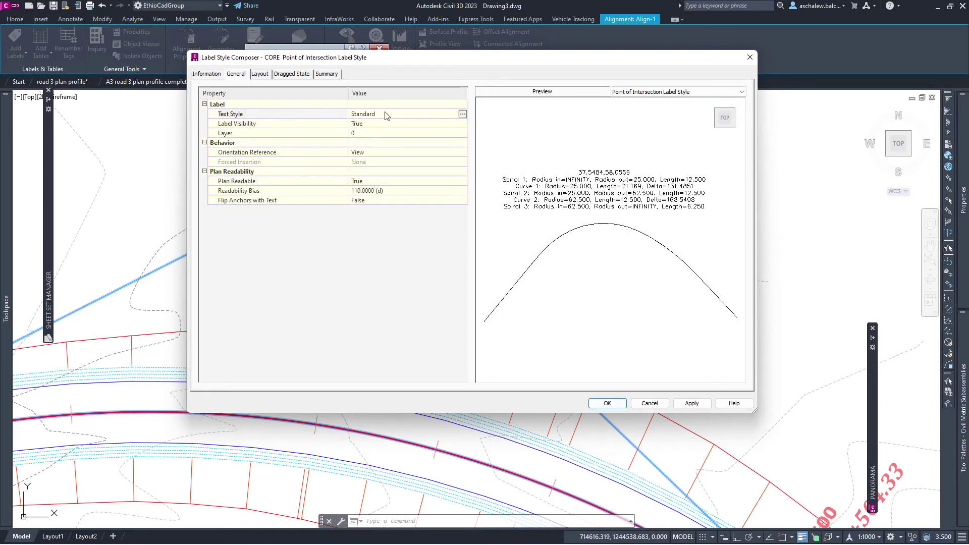
pyautogui.click(461, 114)
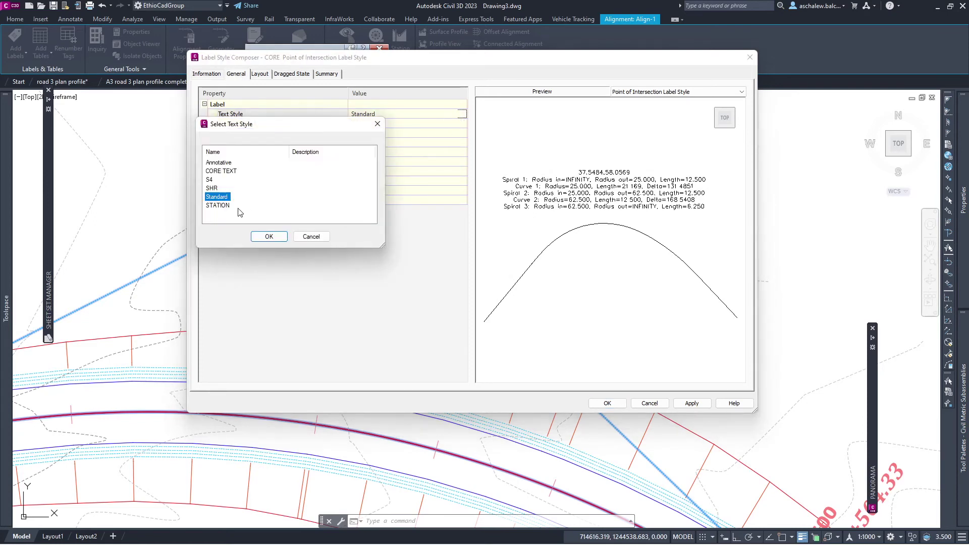
pyautogui.click(228, 172)
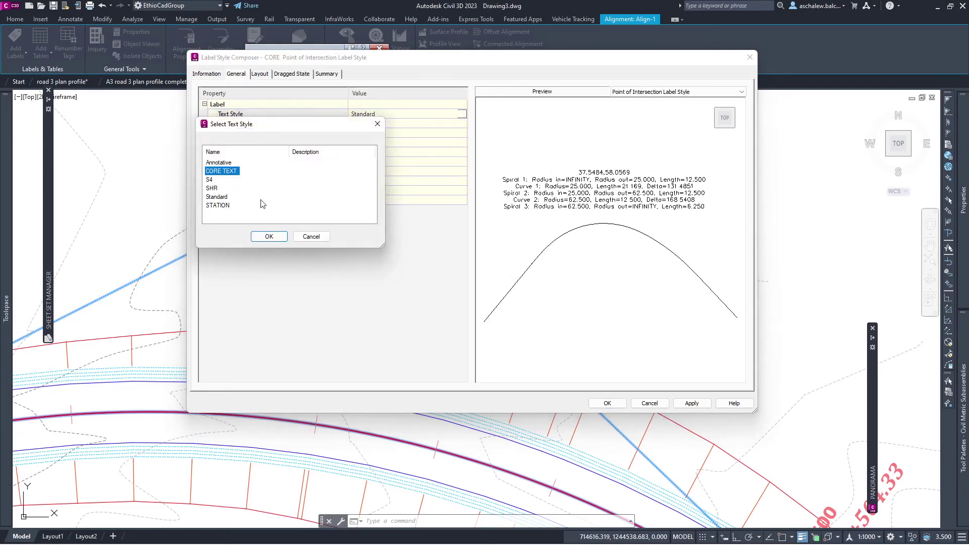
pyautogui.click(278, 237)
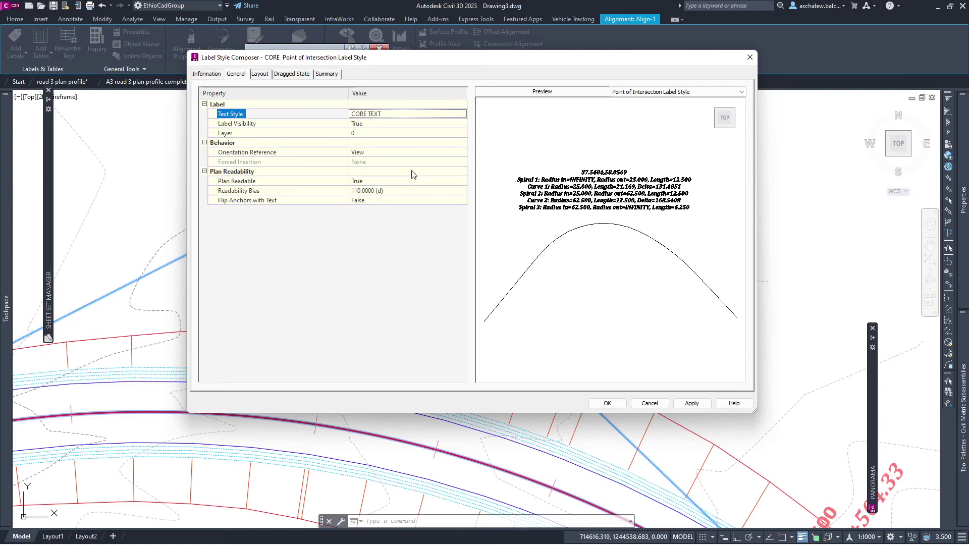
pyautogui.click(263, 75)
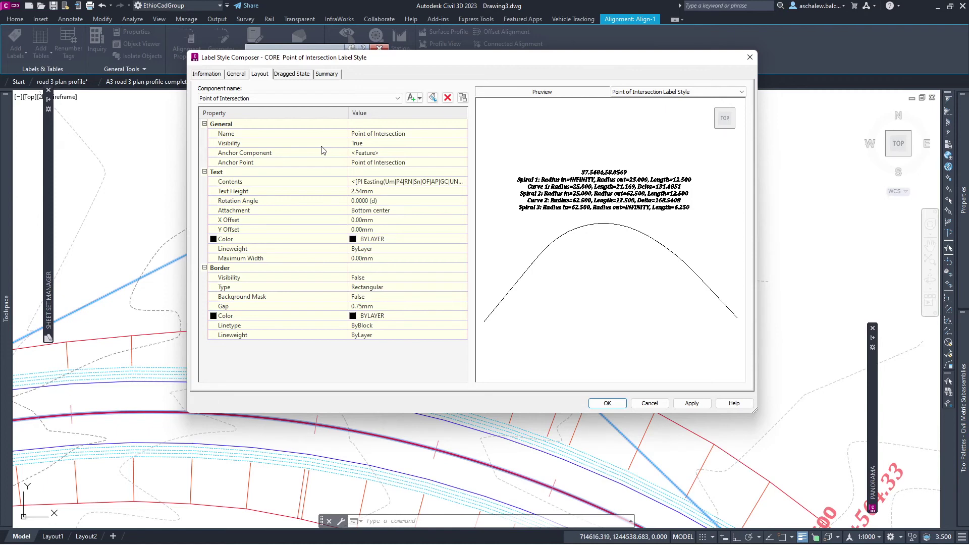
# - Replace the label contents with 'PI #=' followed by the Alignment PI Index field
pyautogui.click(434, 184)
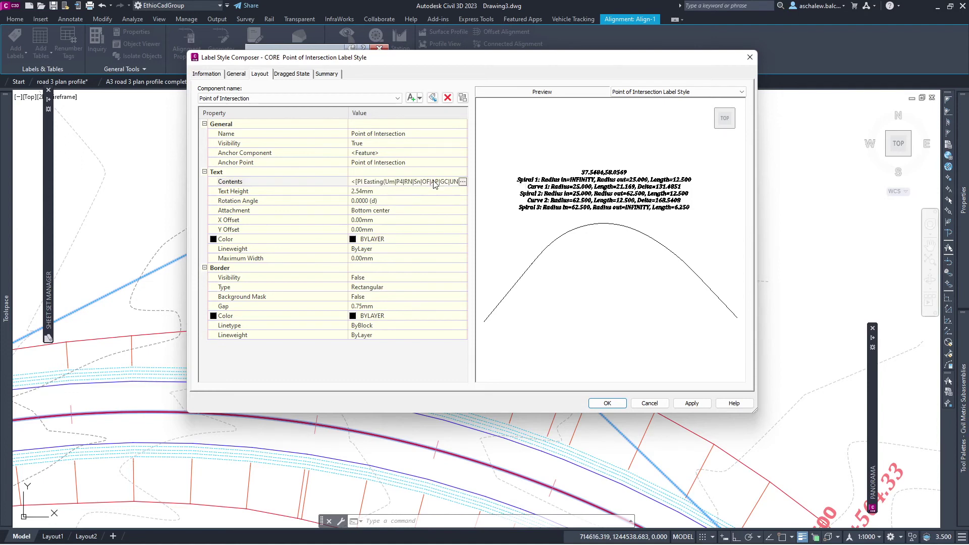
pyautogui.click(463, 182)
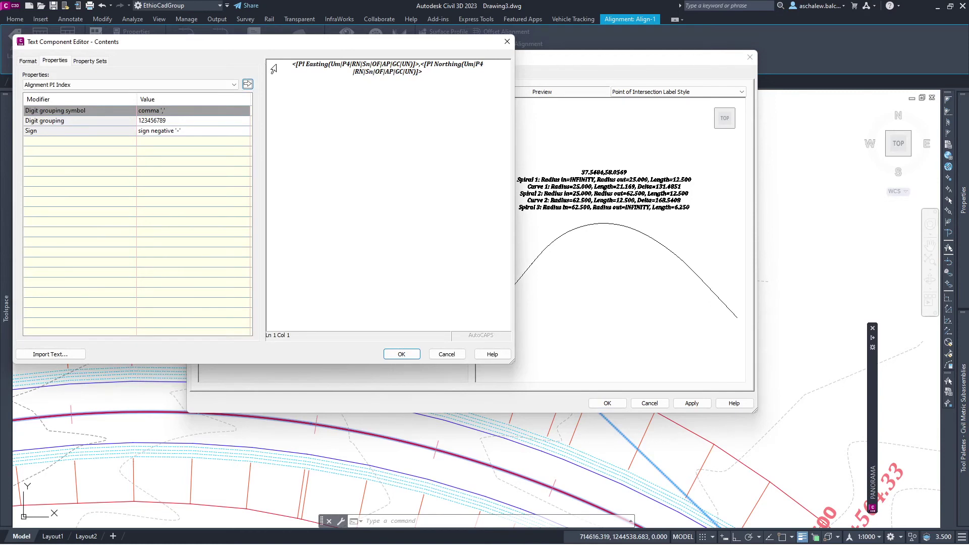
pyautogui.moveTo(266, 64); pyautogui.dragTo(285, 104)
pyautogui.press('Delete')
pyautogui.write('PI')
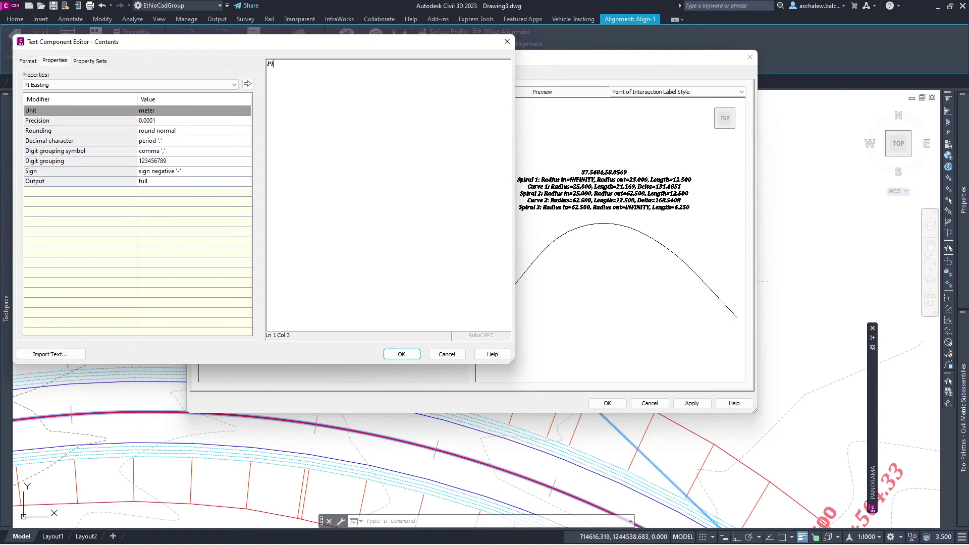
pyautogui.write('#')
pyautogui.click(156, 84)
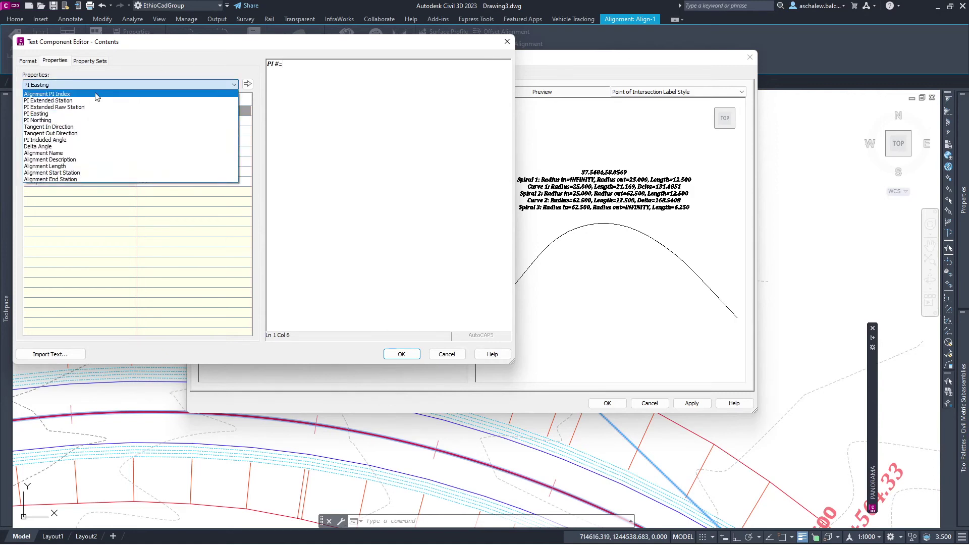
pyautogui.click(97, 95)
pyautogui.click(247, 83)
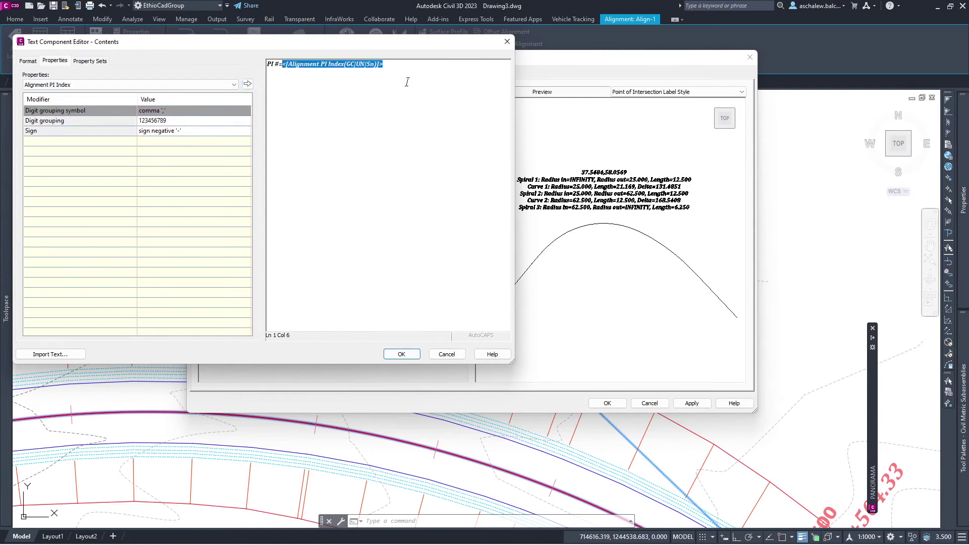
pyautogui.click(395, 69)
pyautogui.write('PI STA.=')
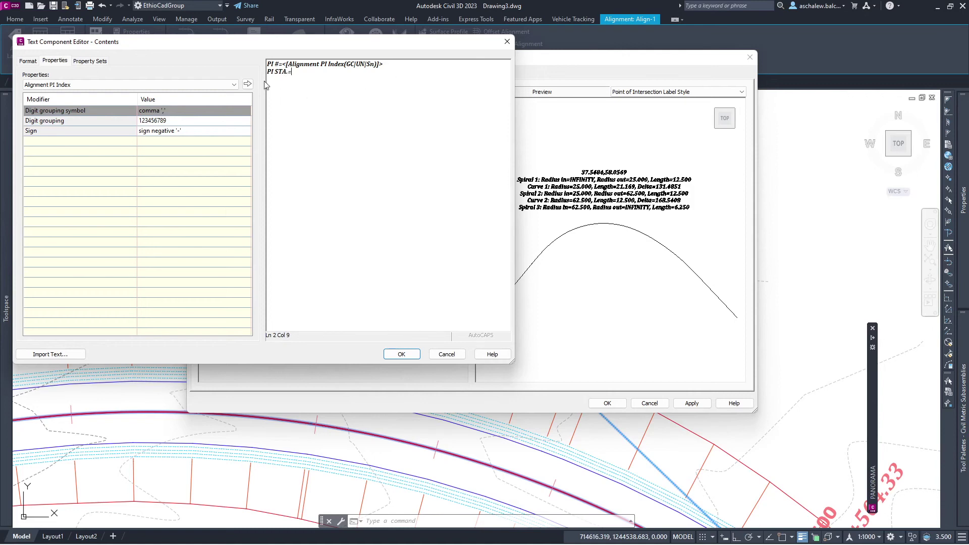
# - Insert the PI Extended Station field after PI STA.=, dropping decimals for whole numbers
pyautogui.click(165, 85)
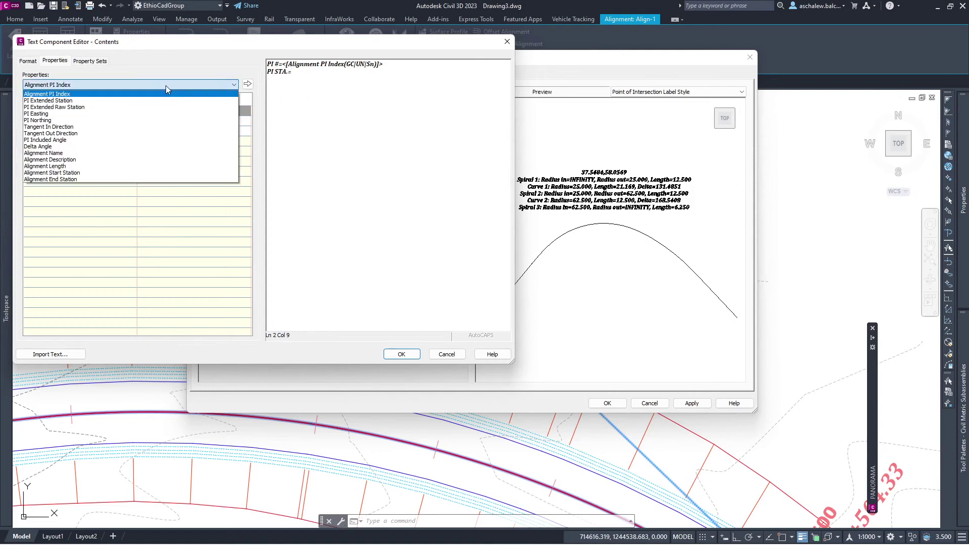
pyautogui.click(138, 101)
pyautogui.click(173, 214)
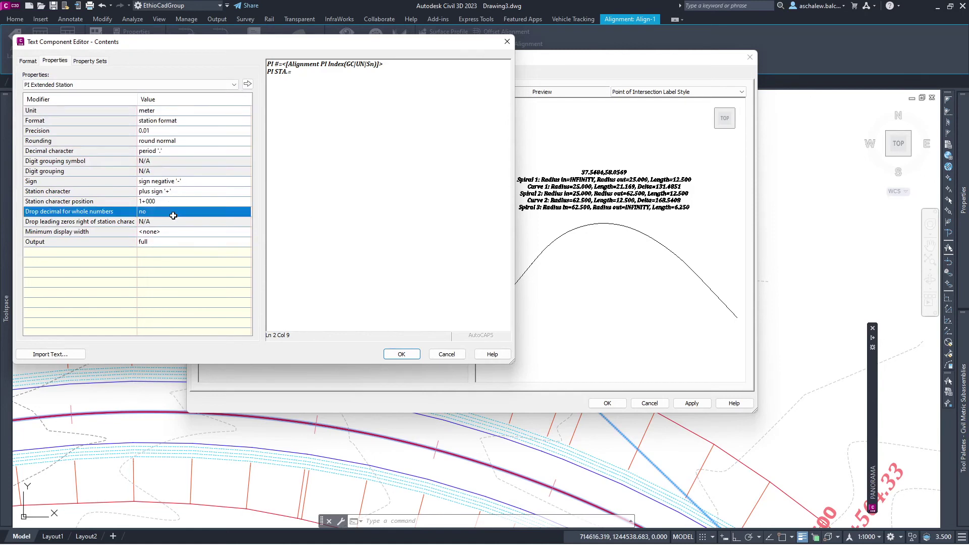
pyautogui.click(172, 215)
pyautogui.click(173, 229)
pyautogui.click(248, 84)
pyautogui.click(483, 74)
pyautogui.write('E=')
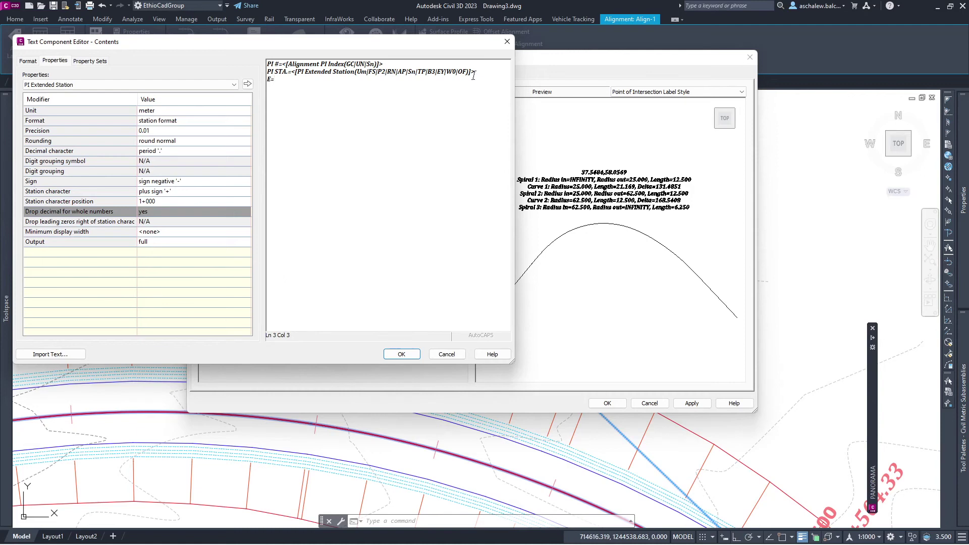
# - Insert the PI Easting field after E= at 0.001 precision
pyautogui.click(132, 85)
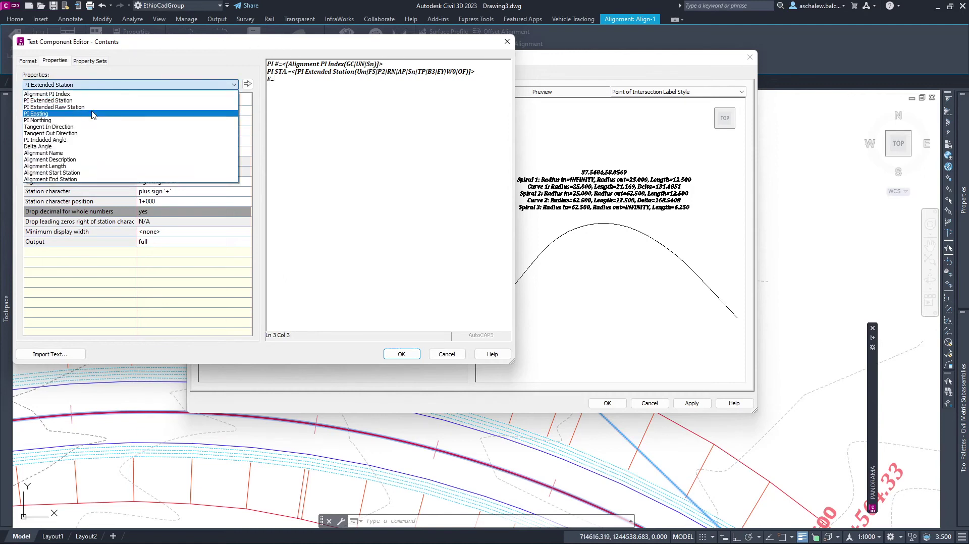
pyautogui.click(50, 114)
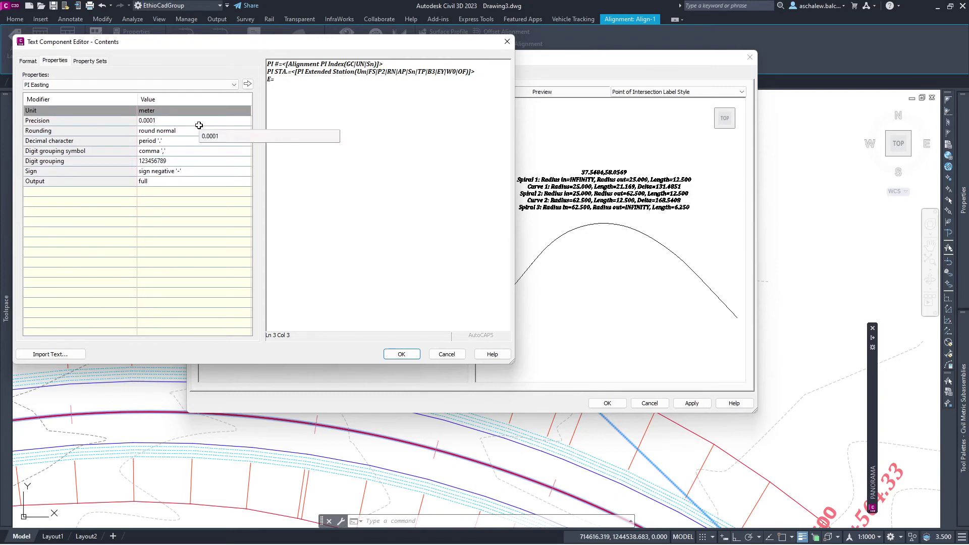
pyautogui.click(199, 121)
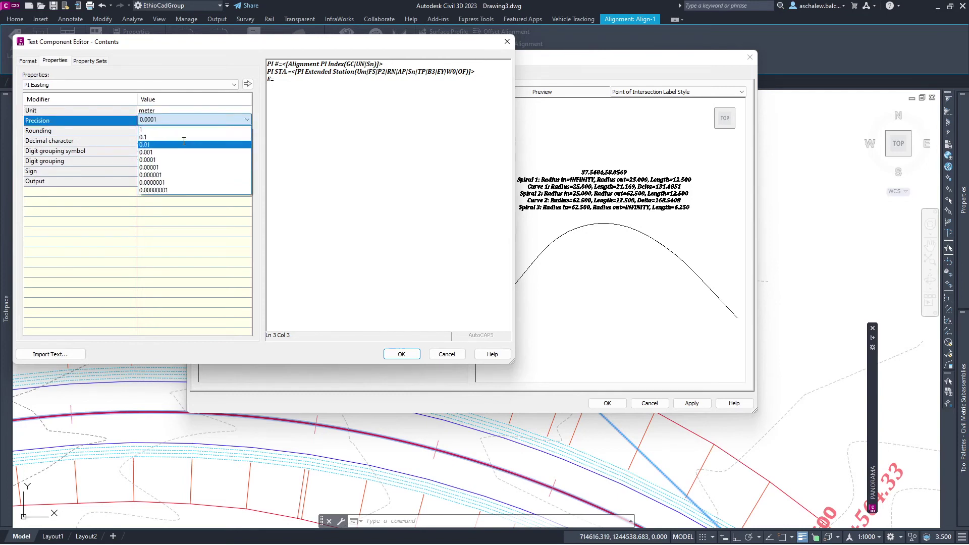
pyautogui.click(183, 141)
pyautogui.click(195, 118)
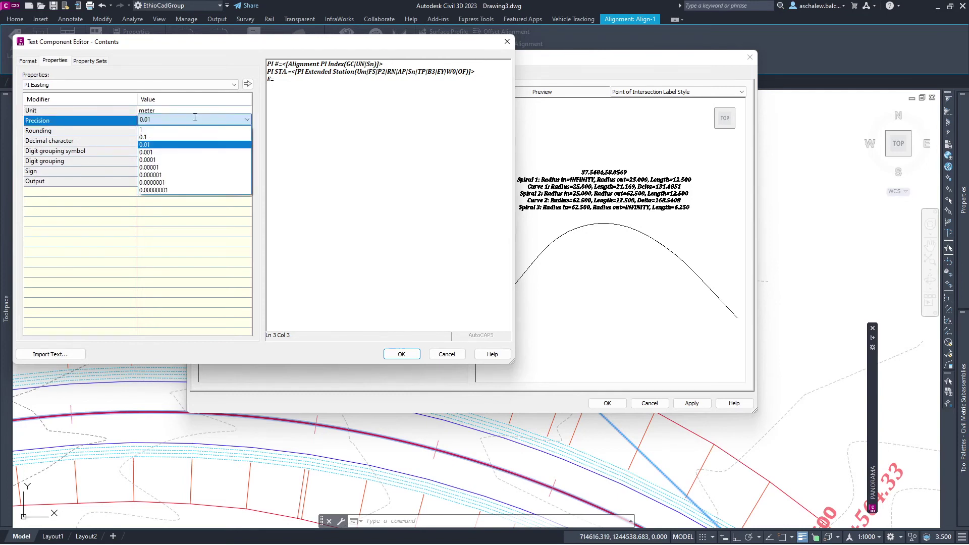
pyautogui.click(192, 152)
pyautogui.click(248, 84)
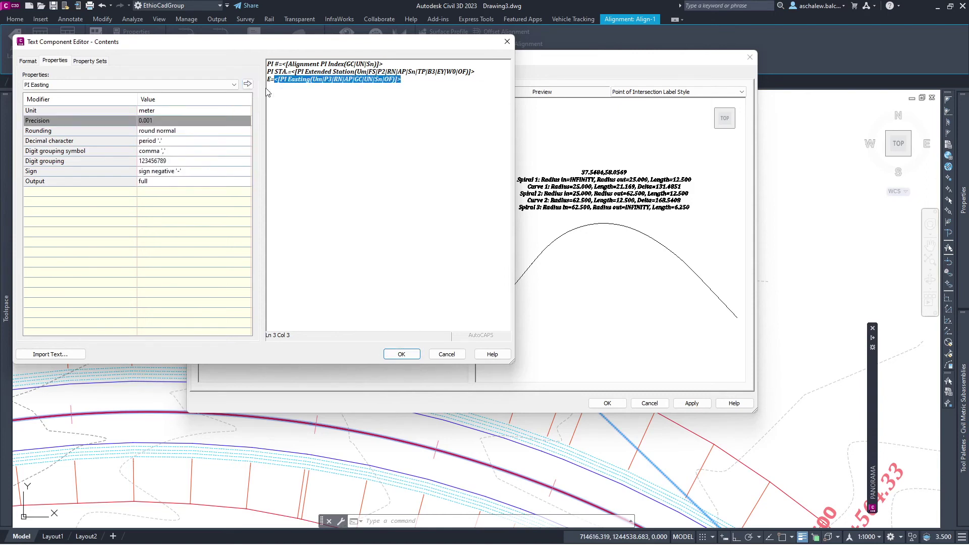
pyautogui.click(412, 84)
pyautogui.write('N=')
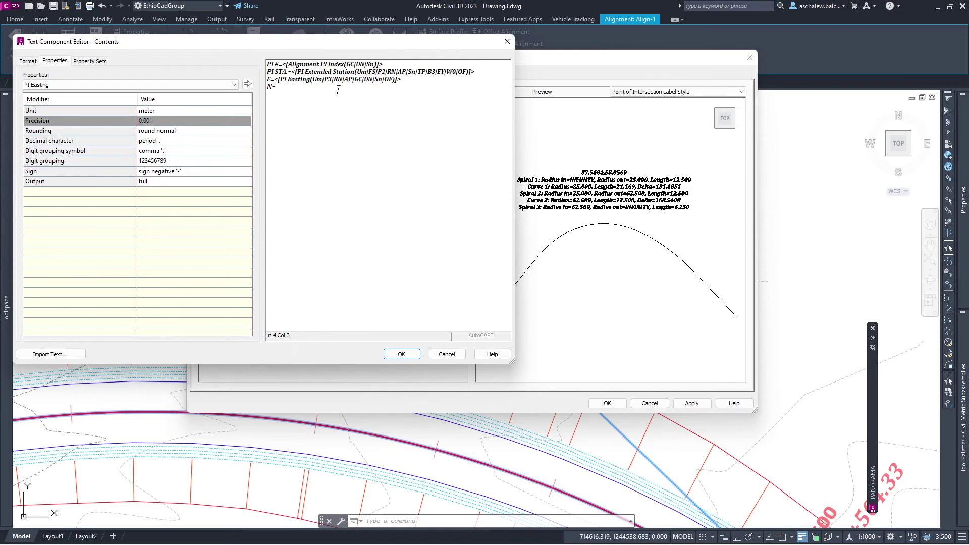
# - Insert the PI Northing field after N= at 0.001 precision
pyautogui.click(157, 86)
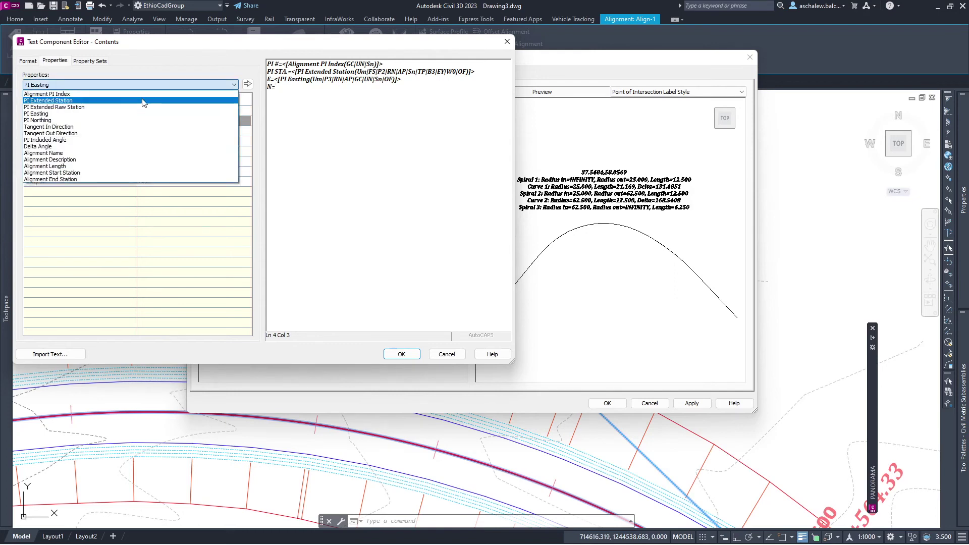
pyautogui.click(94, 120)
pyautogui.click(194, 122)
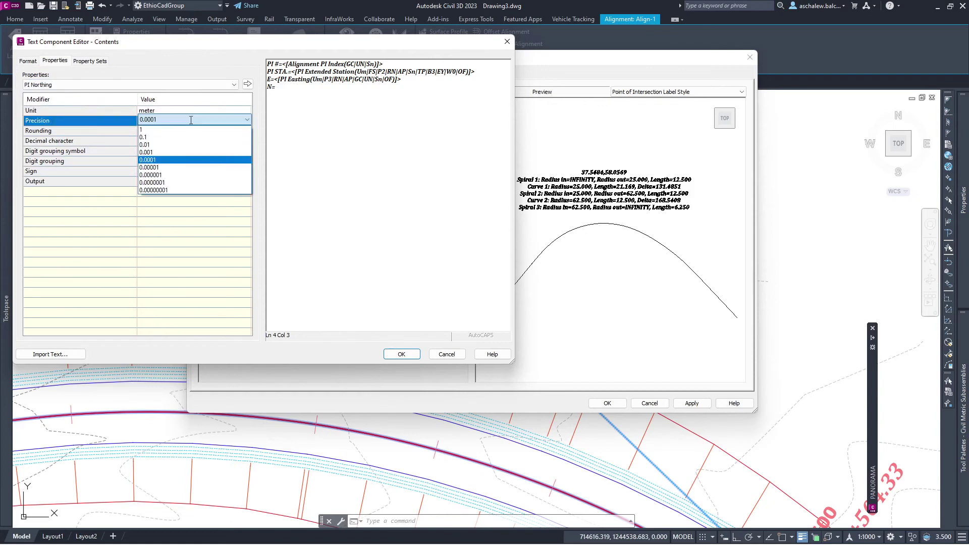
pyautogui.click(177, 152)
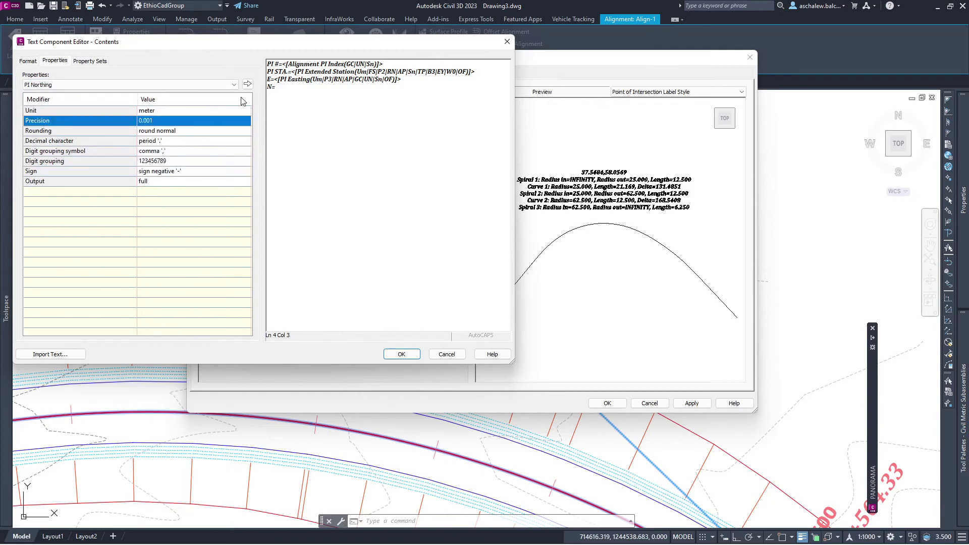
pyautogui.click(247, 84)
pyautogui.click(424, 89)
pyautogui.write('Delta A')
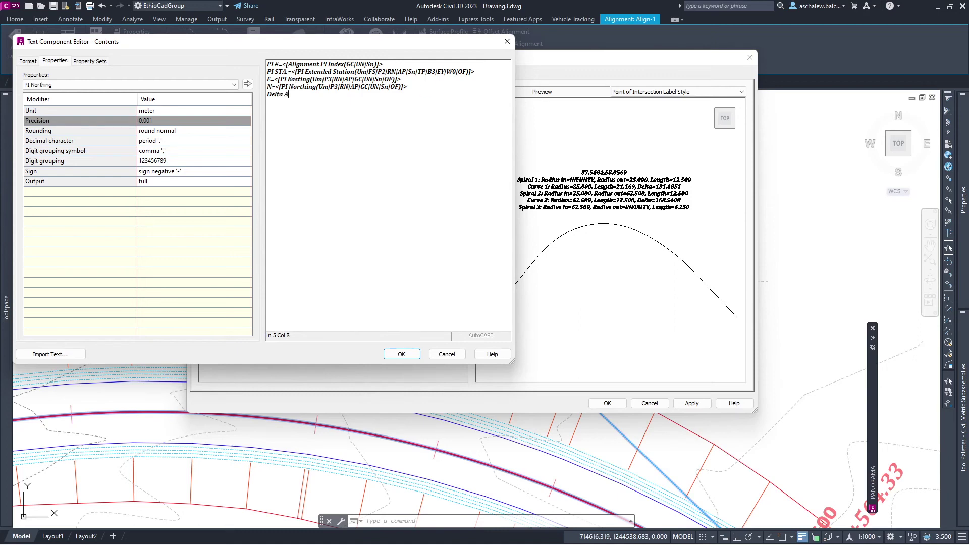
# - Add a Delta Angle field in DD°MM'SS format after 'Delta A.=' and confirm the label text
pyautogui.write('.')
pyautogui.click(162, 85)
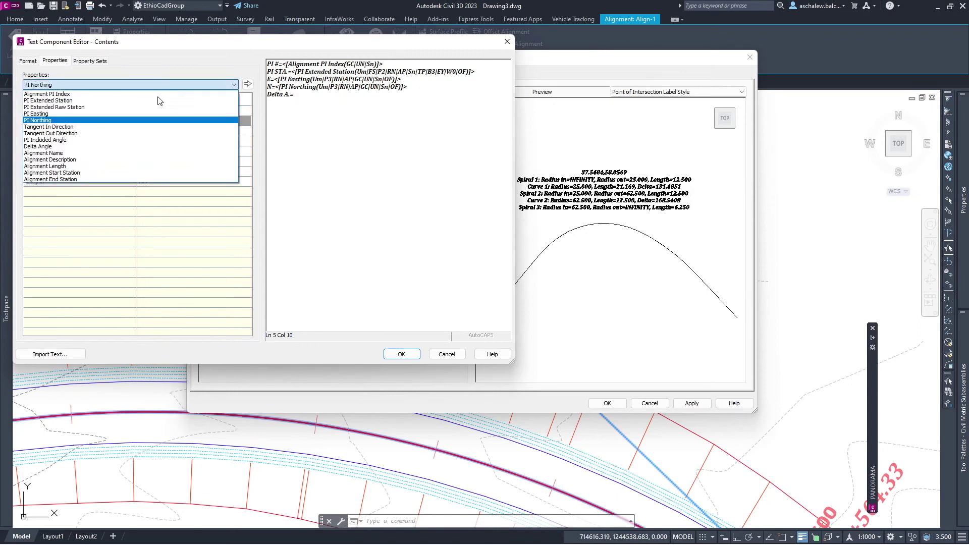
pyautogui.click(109, 147)
pyautogui.click(169, 121)
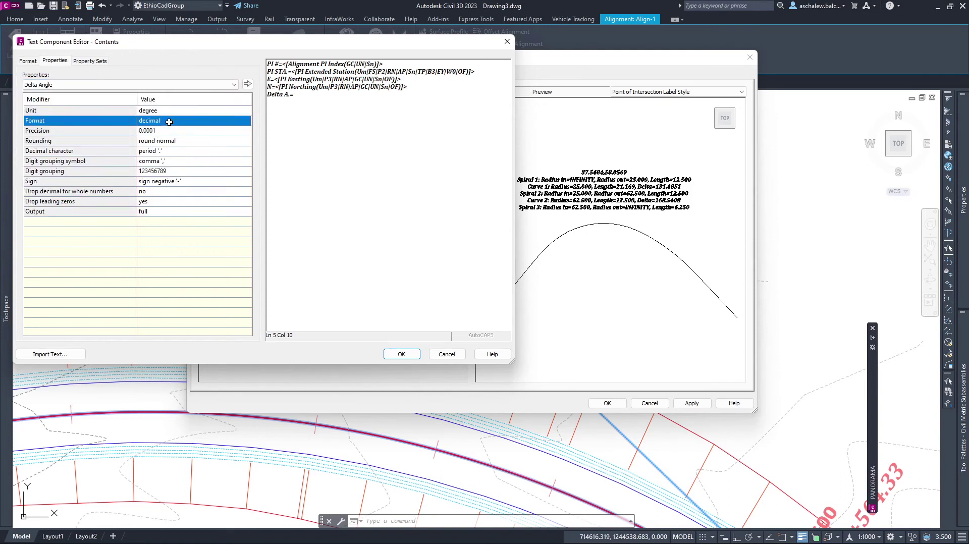
pyautogui.click(169, 122)
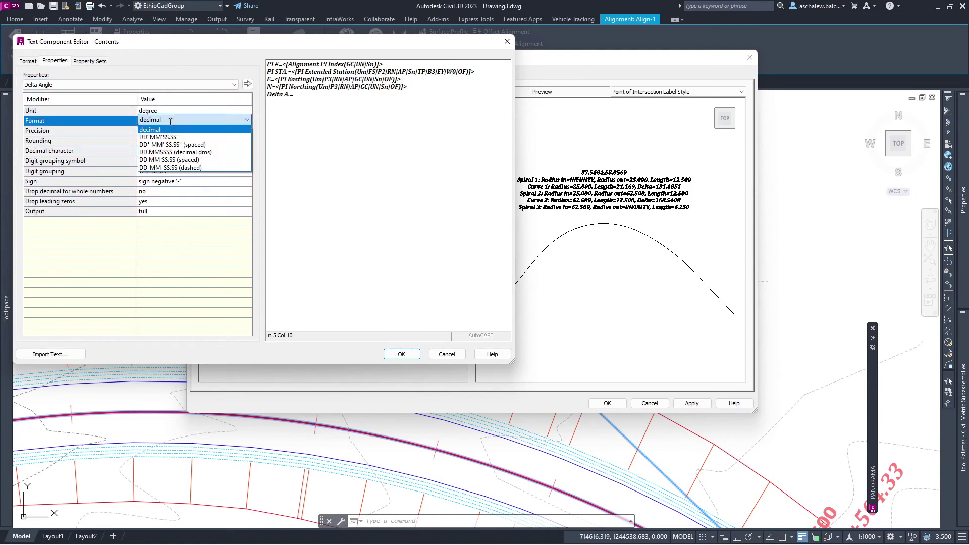
pyautogui.click(176, 136)
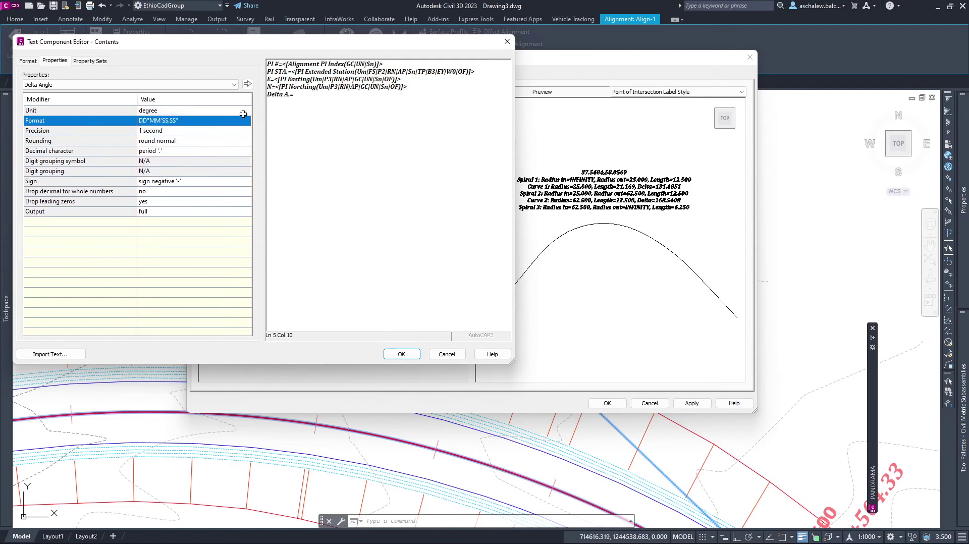
pyautogui.click(248, 84)
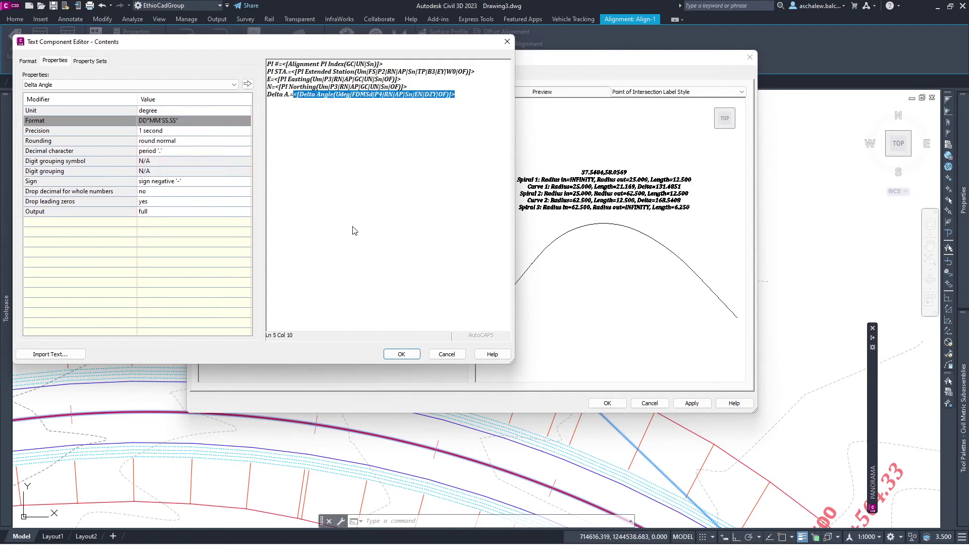
pyautogui.click(401, 354)
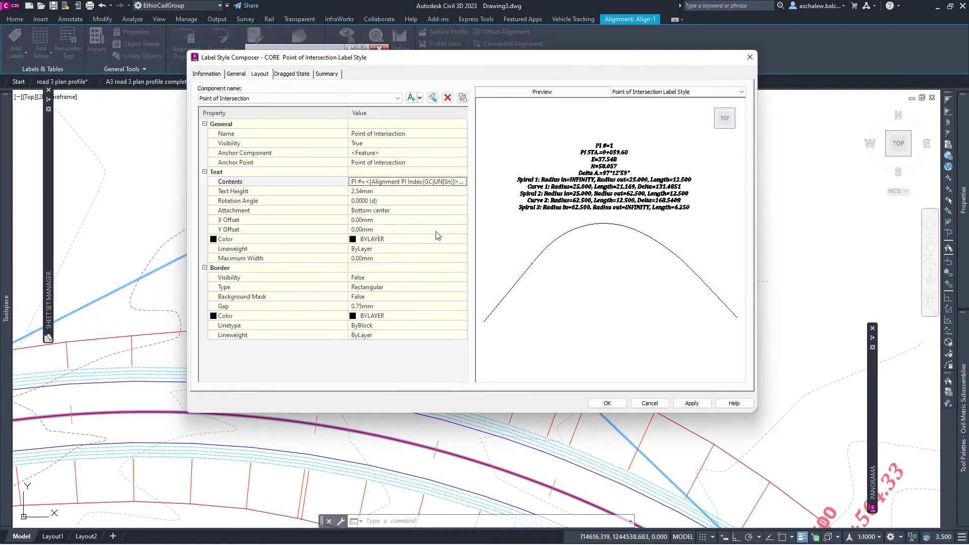
# - Set the PI label text height to 1.85mm, keeping Bottom center attachment
pyautogui.click(383, 191)
pyautogui.write('1.85')
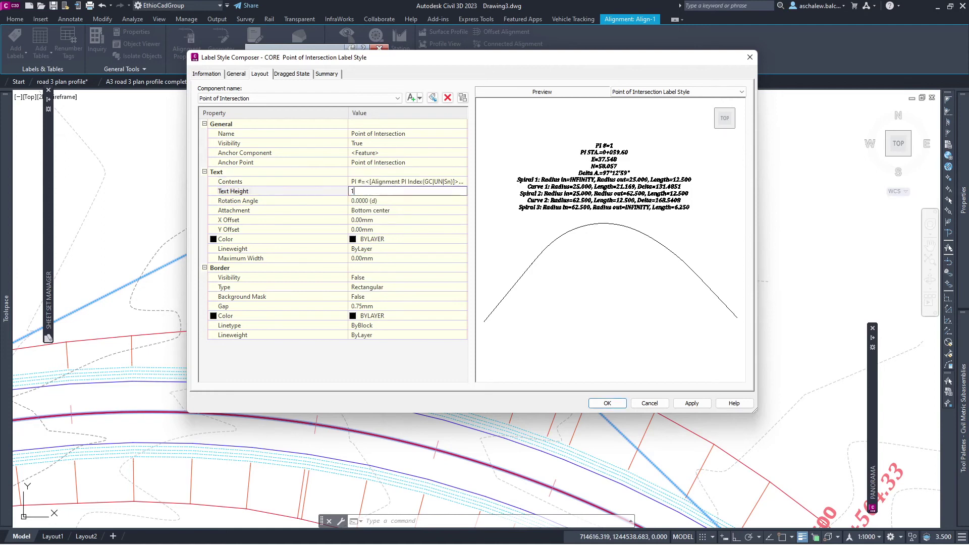
pyautogui.click(399, 211)
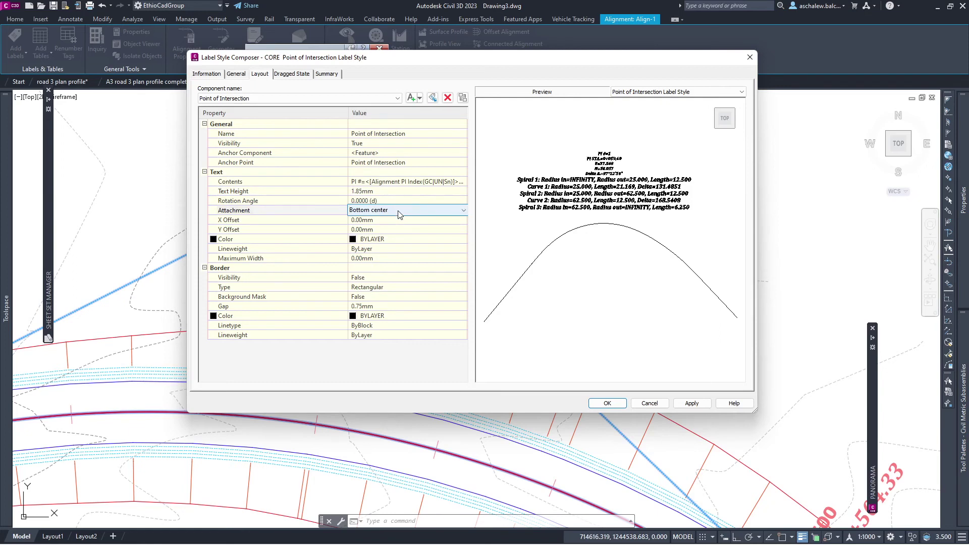
pyautogui.click(404, 211)
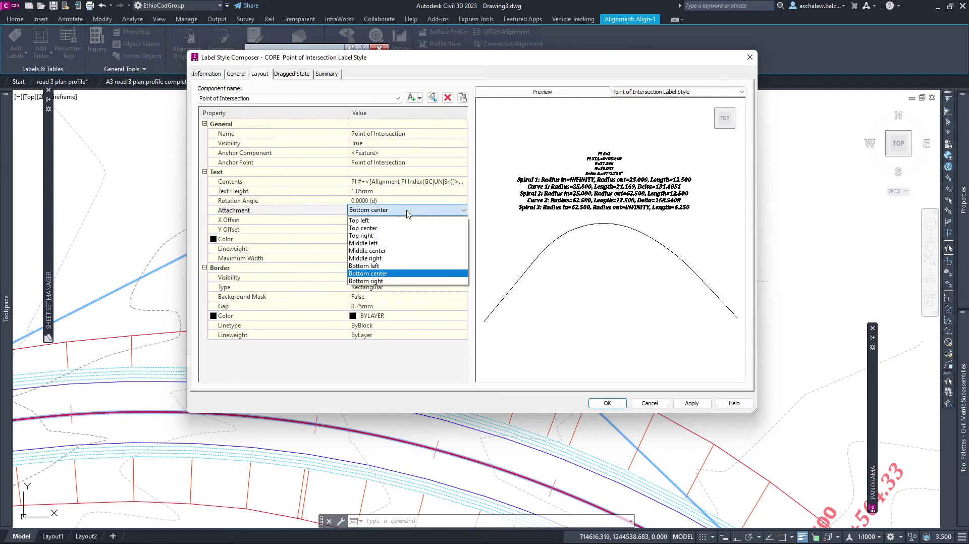
pyautogui.click(417, 209)
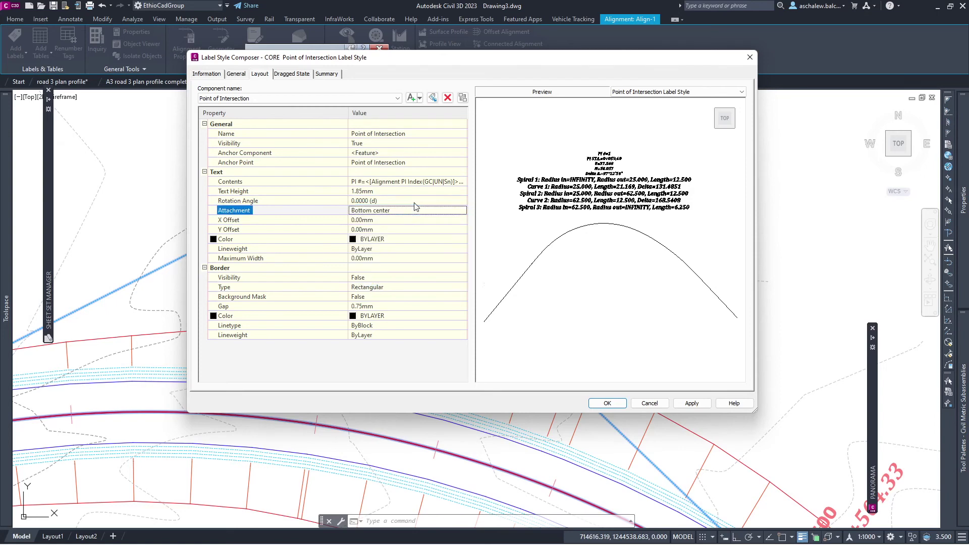
# - Switch to the 'Text For Each Curve or Spiral' component's curve contents
pyautogui.click(307, 103)
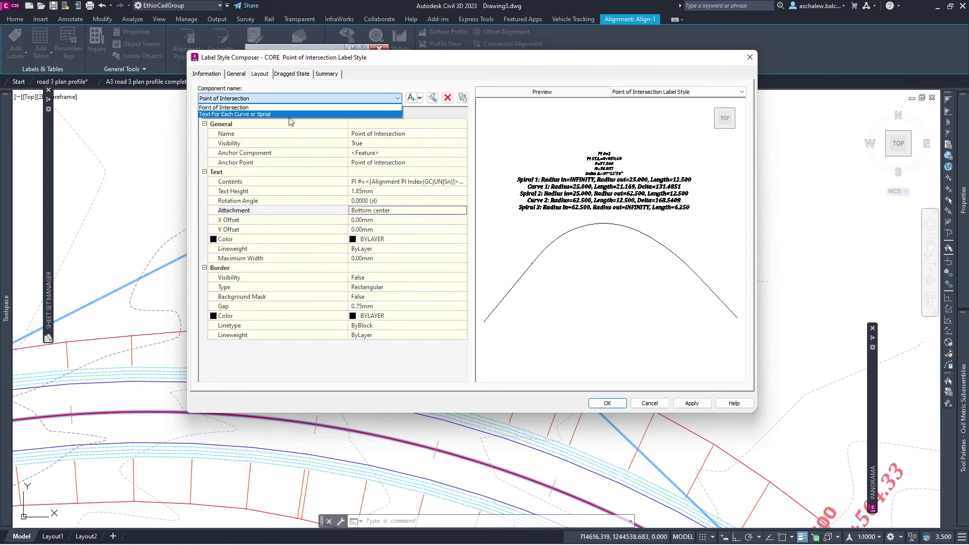
pyautogui.click(266, 114)
pyautogui.click(258, 98)
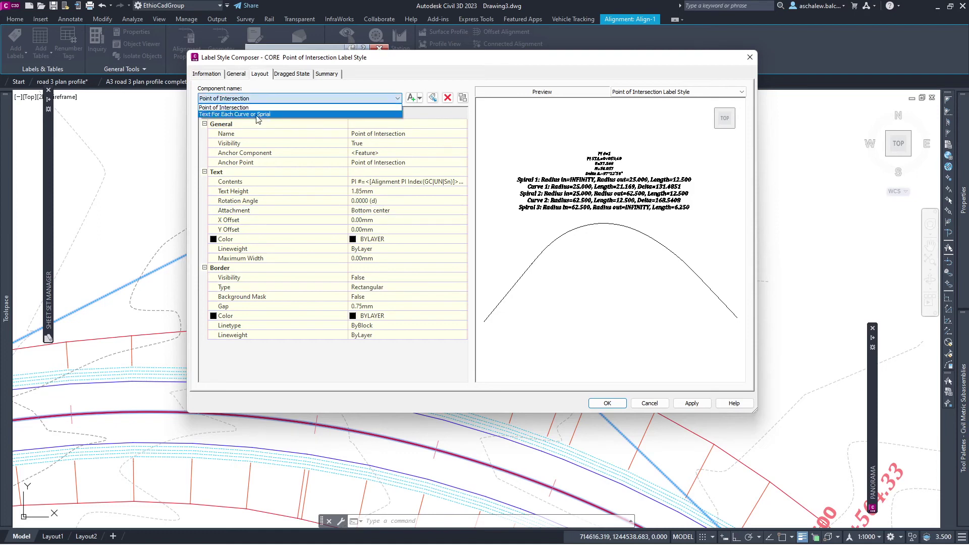
pyautogui.click(258, 114)
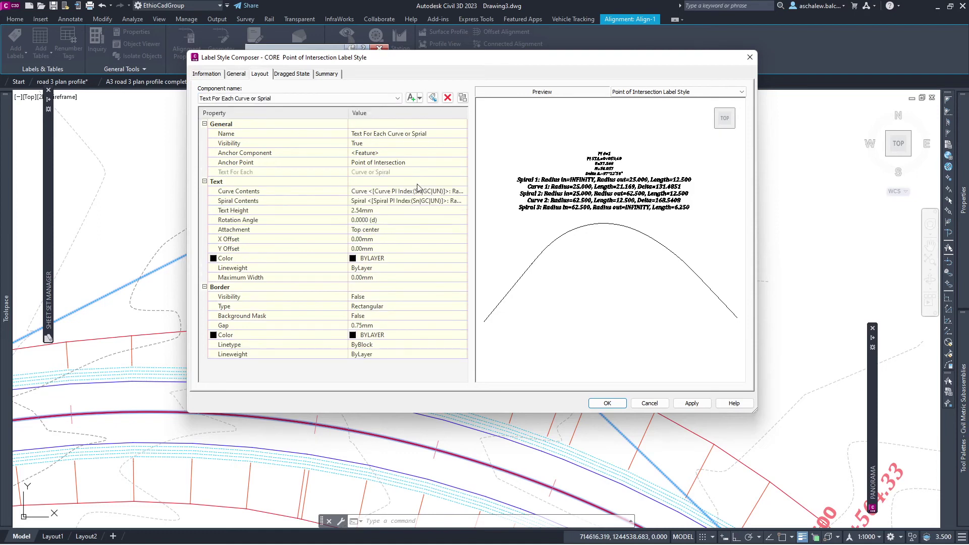
pyautogui.click(424, 194)
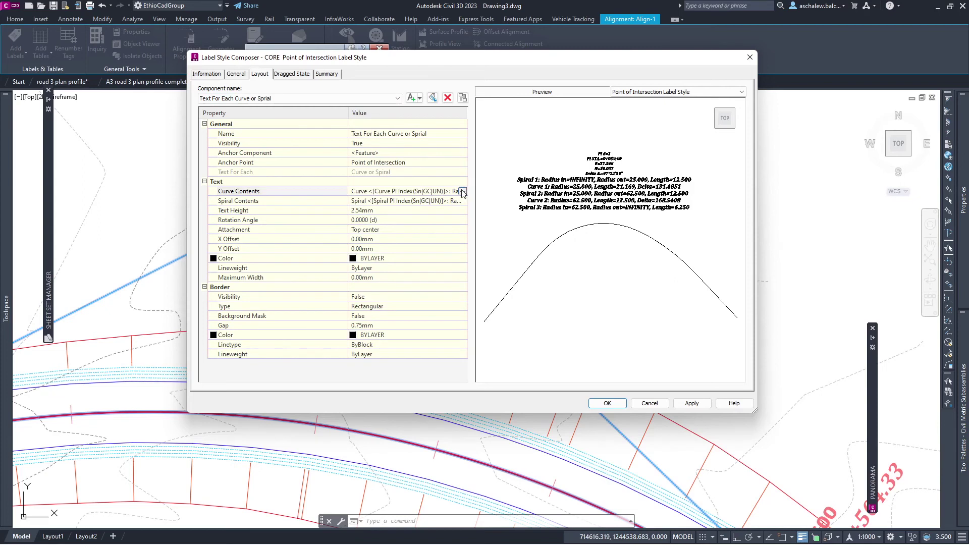
pyautogui.click(463, 192)
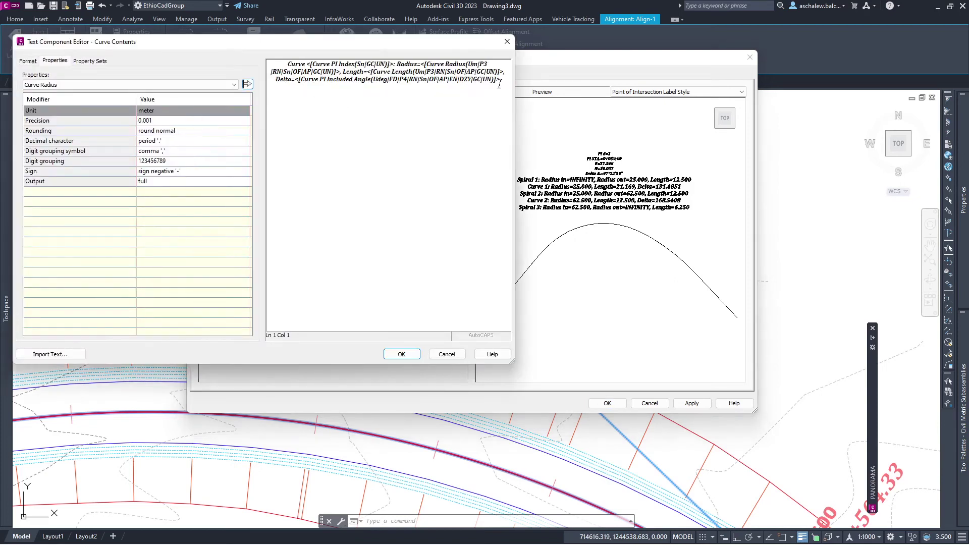
# - Replace the curve text with R= followed by Curve PI Included Angle at 0.1 precision
pyautogui.moveTo(503, 84); pyautogui.dragTo(251, 59)
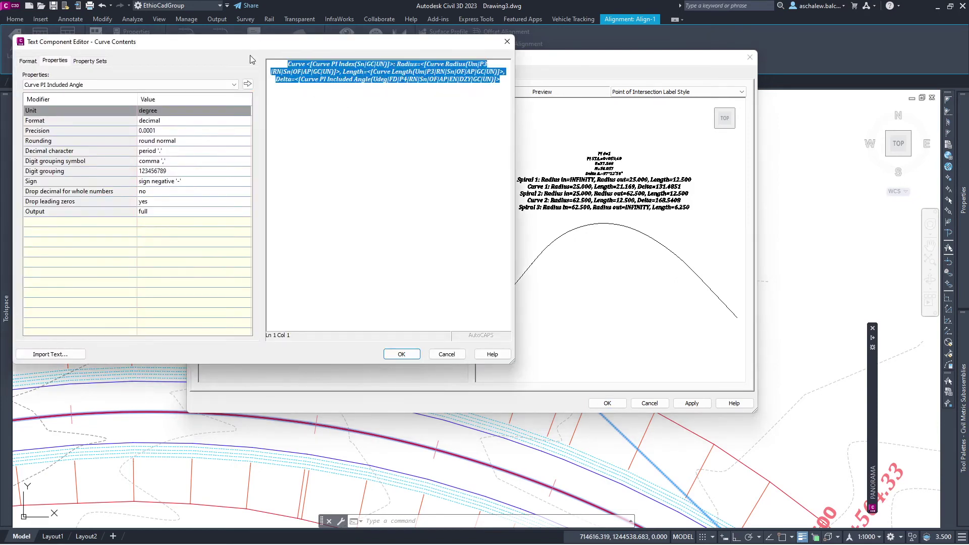
pyautogui.write('R')
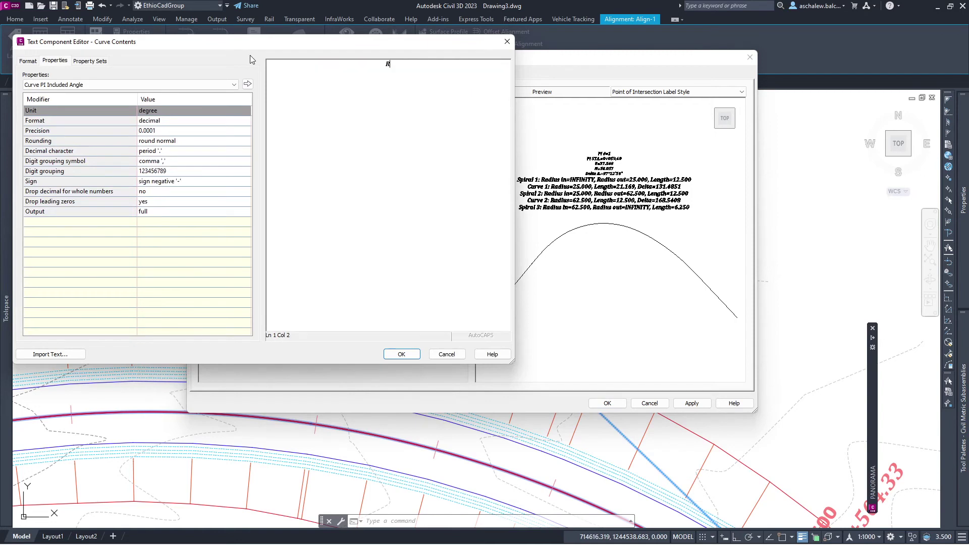
pyautogui.write('=')
pyautogui.click(154, 85)
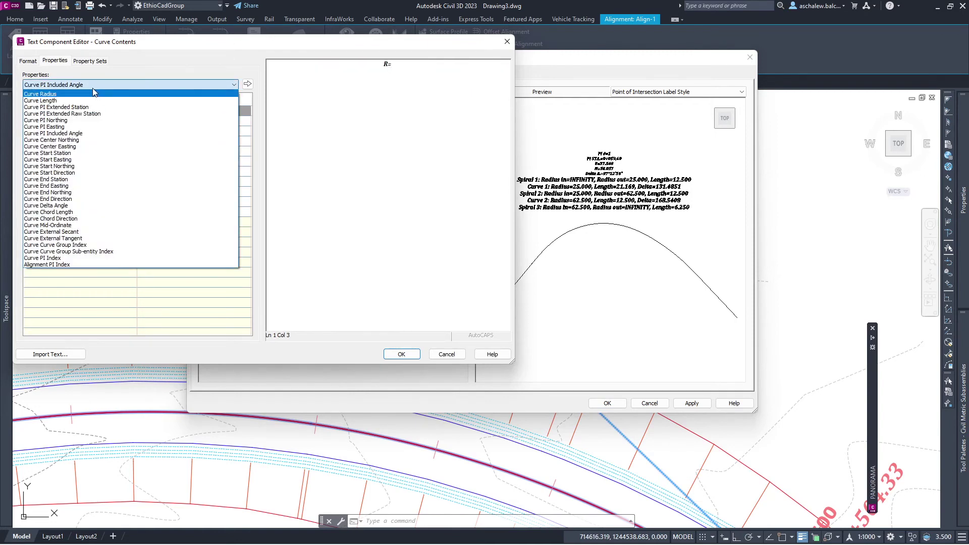
pyautogui.press('Escape')
pyautogui.click(174, 120)
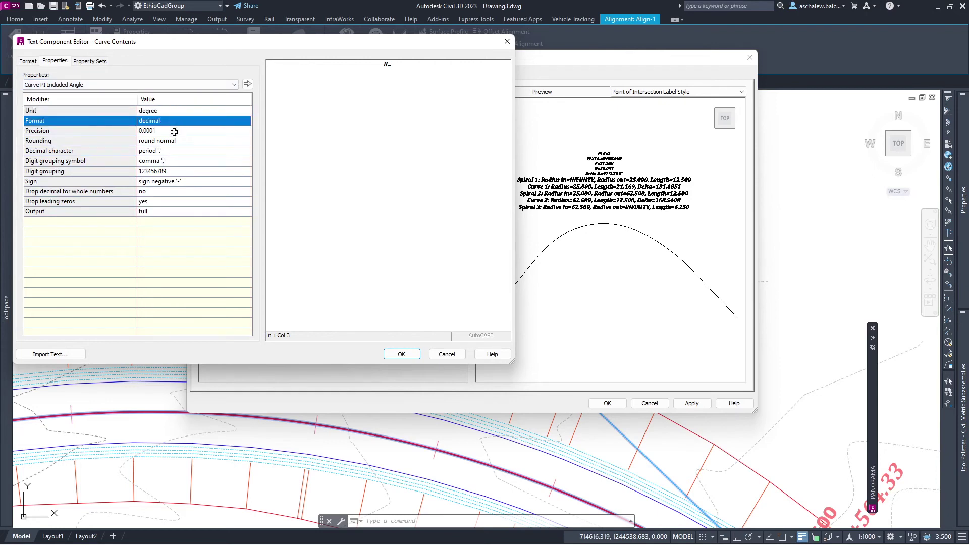
pyautogui.click(174, 132)
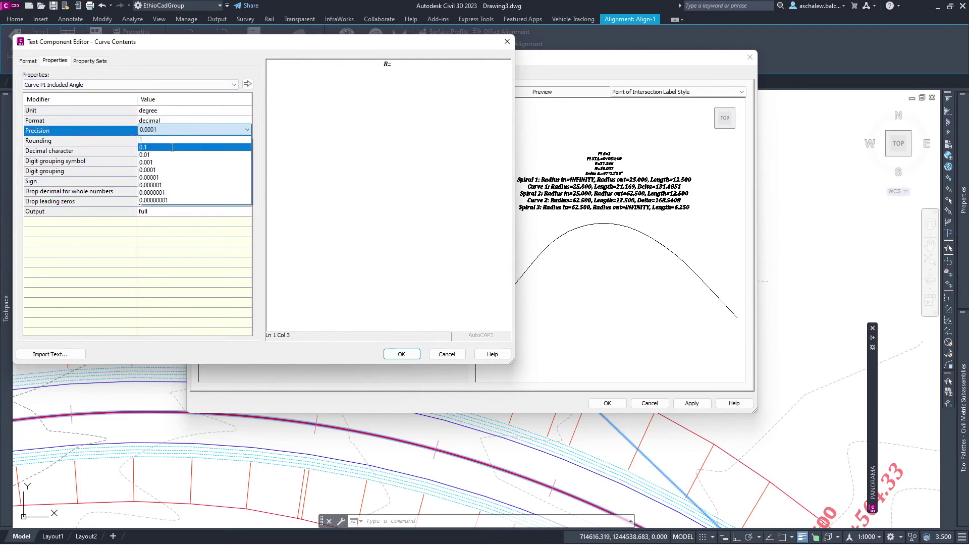
pyautogui.click(173, 145)
pyautogui.click(248, 84)
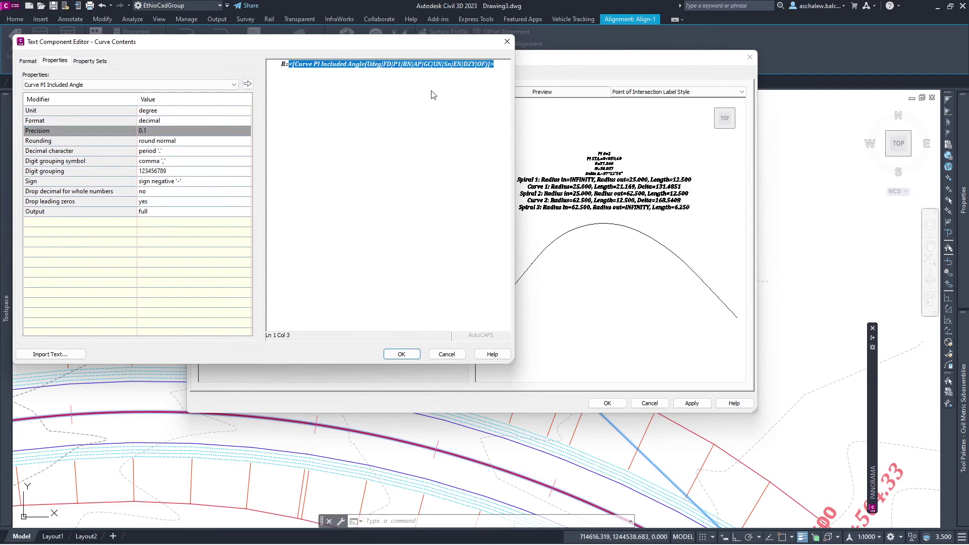
pyautogui.click(506, 66)
pyautogui.write('LC=')
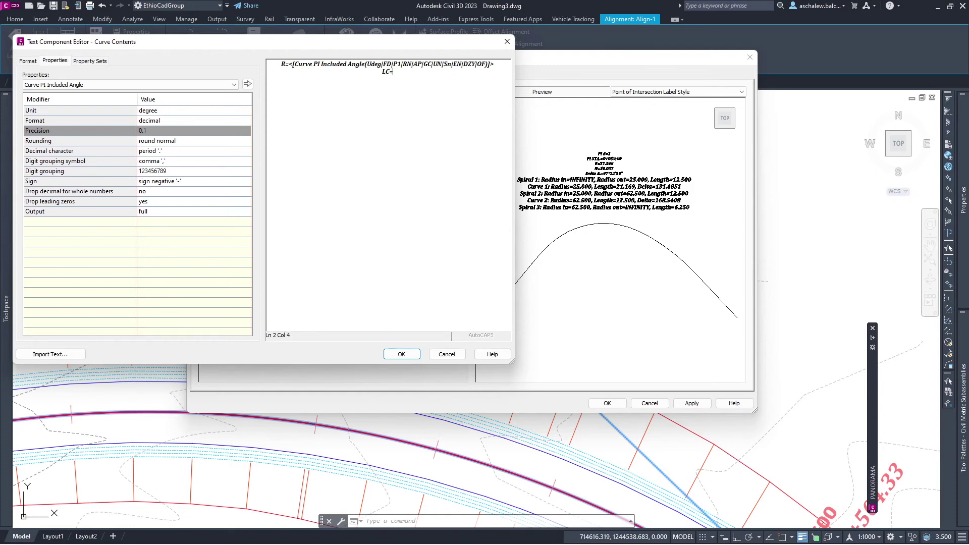
# - Add LC= with Curve Length at 0.01 precision and confirm the curve text
pyautogui.click(171, 84)
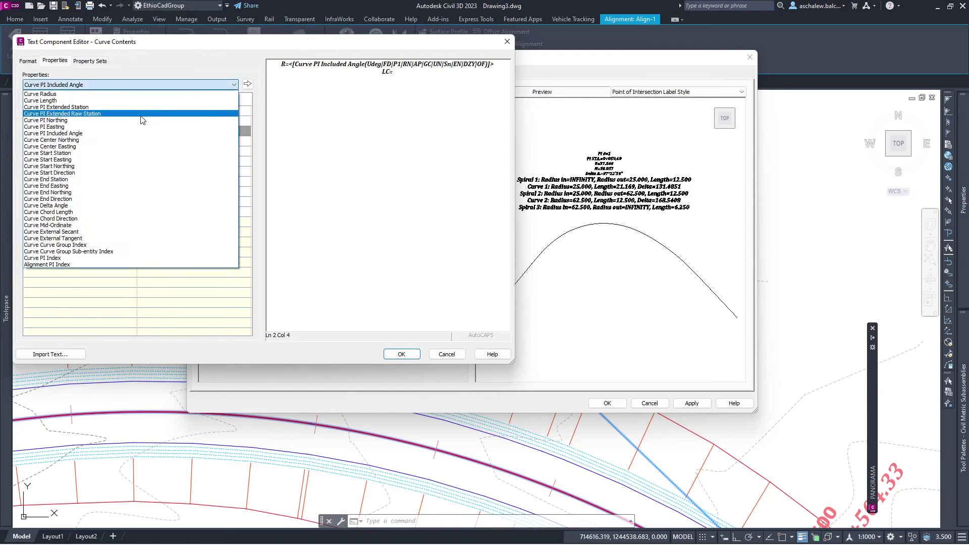
pyautogui.click(87, 100)
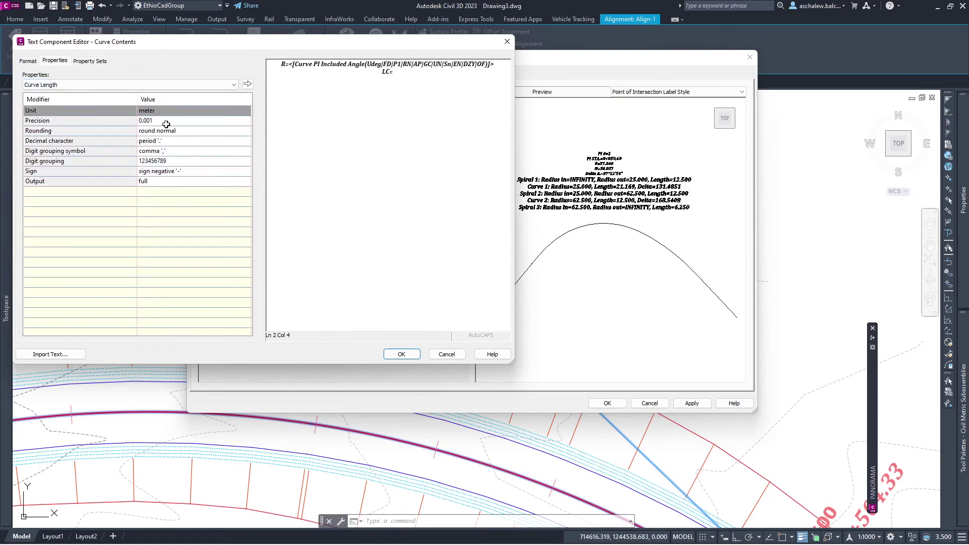
pyautogui.click(168, 120)
pyautogui.click(167, 120)
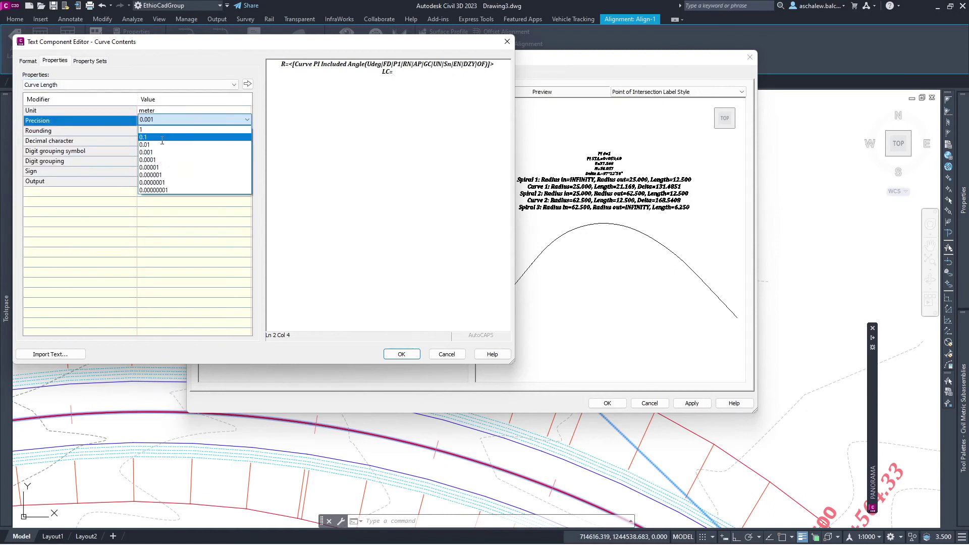
pyautogui.click(157, 137)
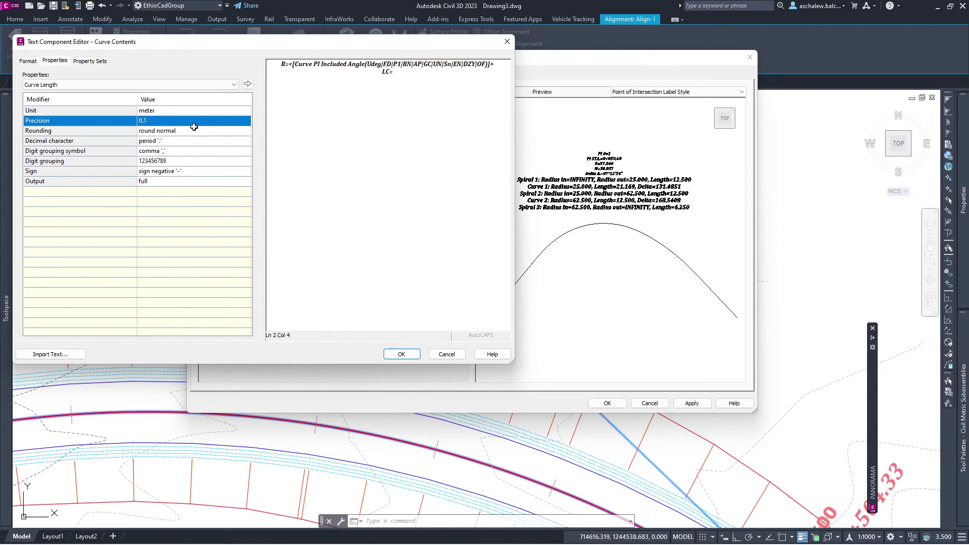
pyautogui.click(179, 119)
pyautogui.click(151, 145)
pyautogui.click(247, 83)
pyautogui.click(474, 75)
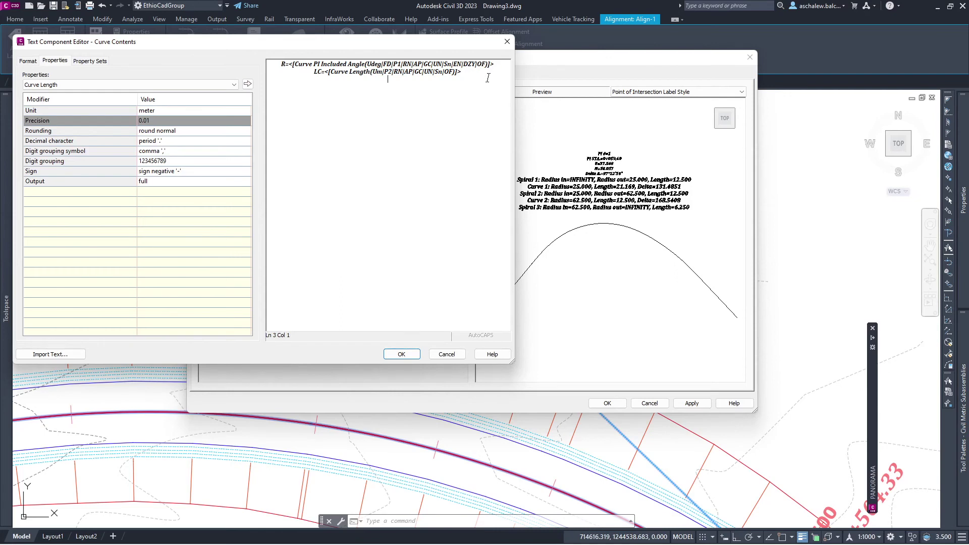
pyautogui.click(402, 354)
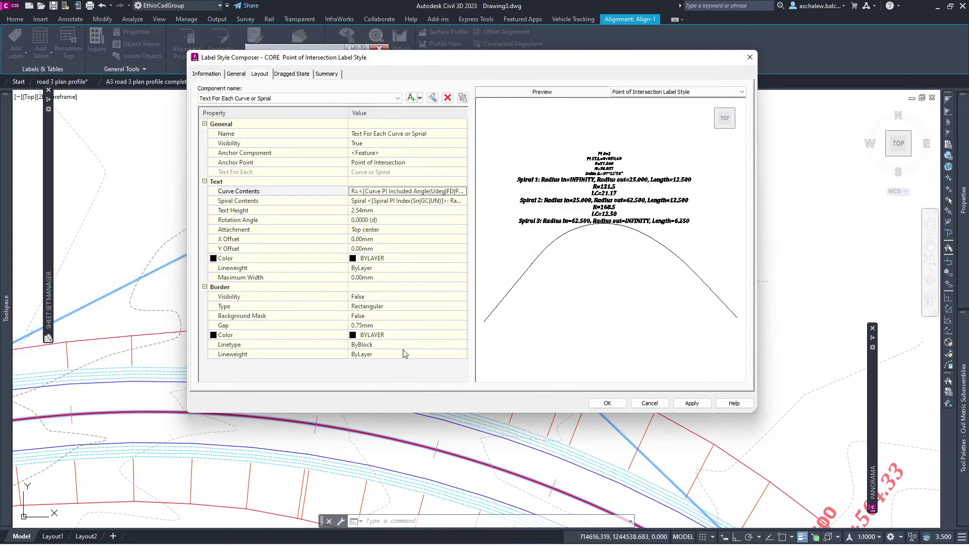
# - Clear out the existing spiral contents text
pyautogui.click(407, 203)
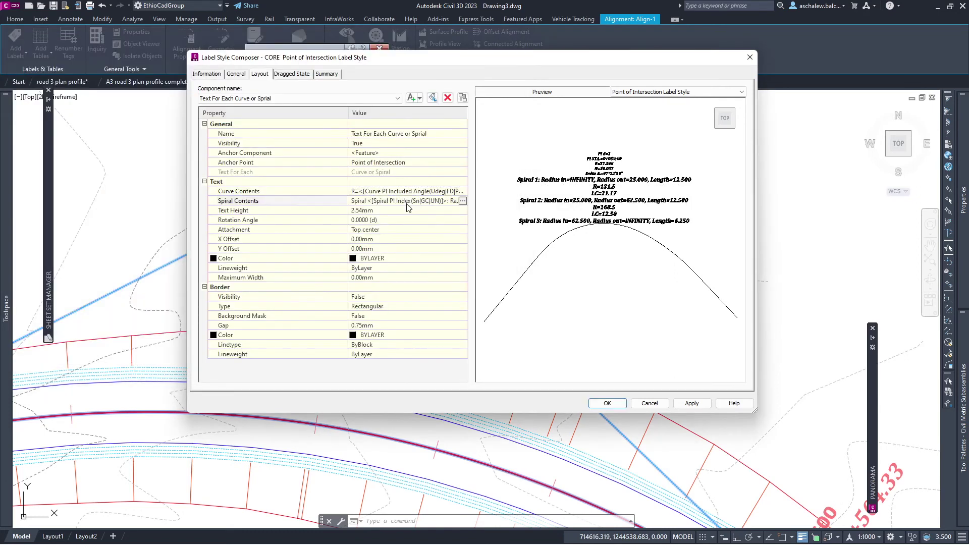
pyautogui.click(463, 201)
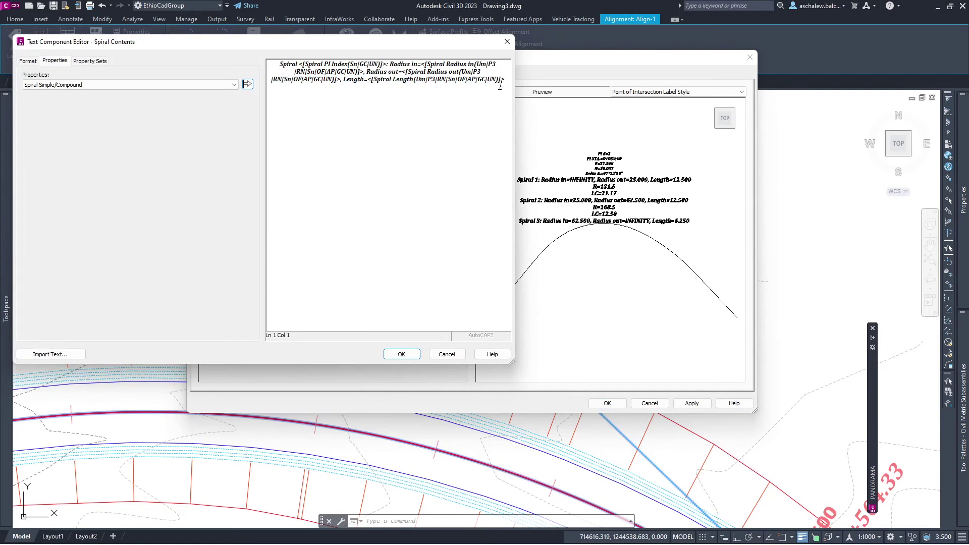
pyautogui.moveTo(510, 83); pyautogui.dragTo(242, 51)
pyautogui.press('Delete')
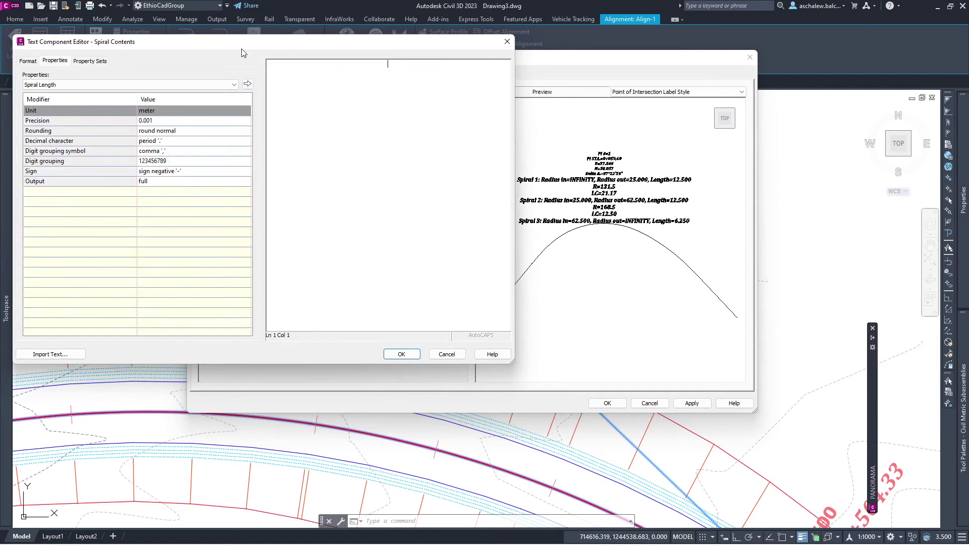
pyautogui.click(177, 120)
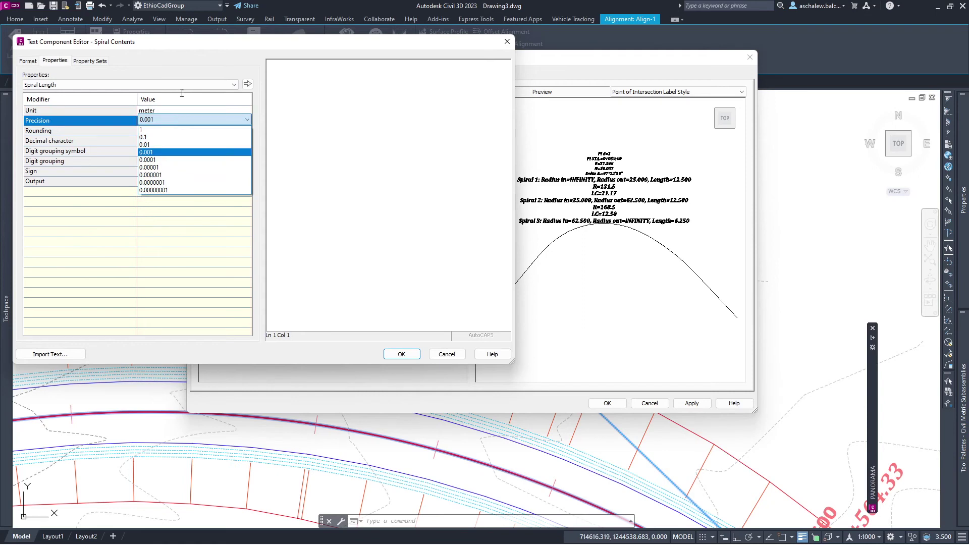
pyautogui.click(187, 68)
# - Enter SPL= followed by Spiral Length at 0.01 precision and confirm
pyautogui.click(322, 75)
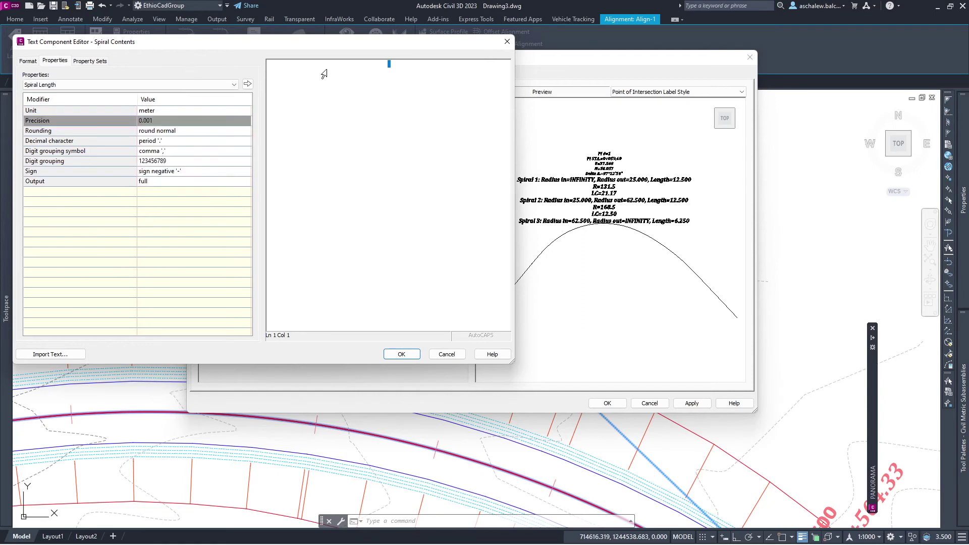
pyautogui.write('SPL=')
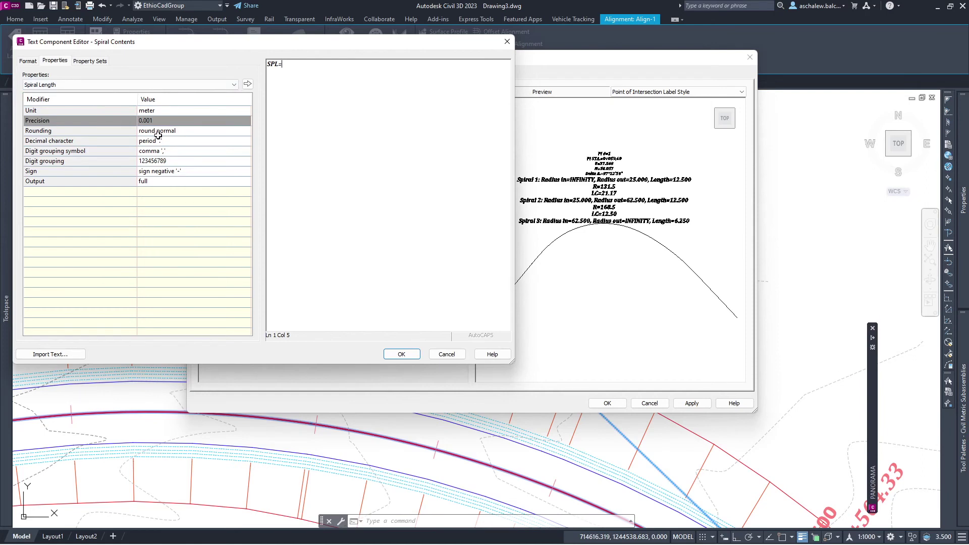
pyautogui.click(167, 120)
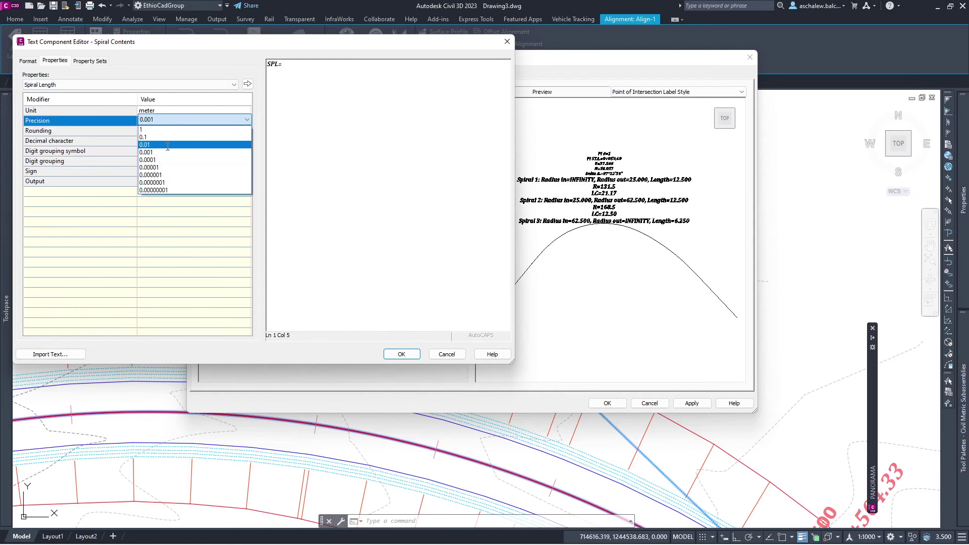
pyautogui.click(172, 144)
pyautogui.click(248, 84)
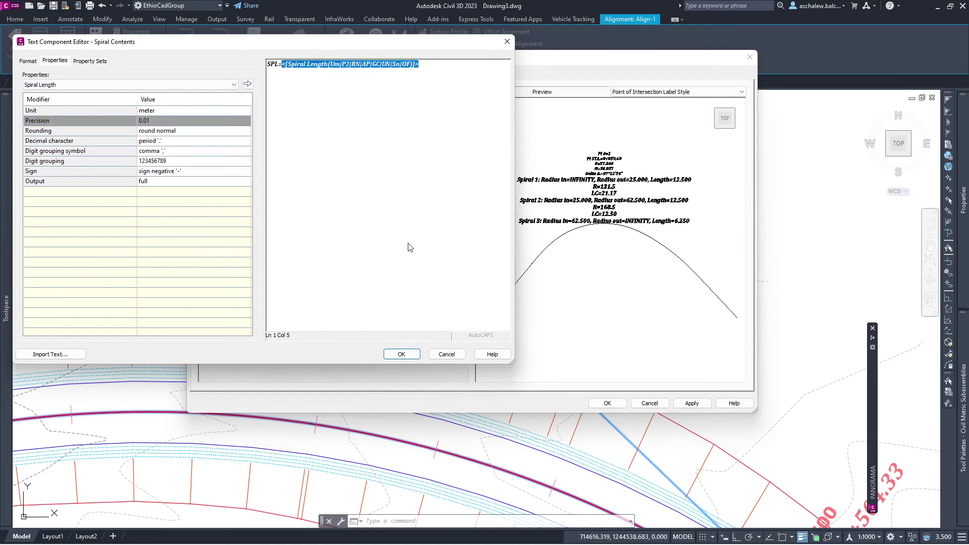
pyautogui.click(401, 353)
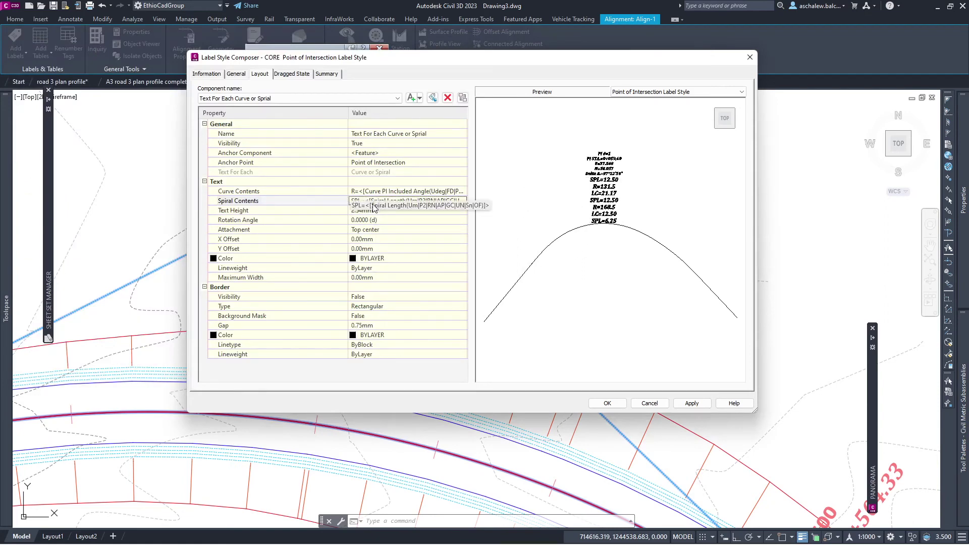
# - Set the Point of Intersection component's station and coordinate text justification to Left
pyautogui.click(268, 99)
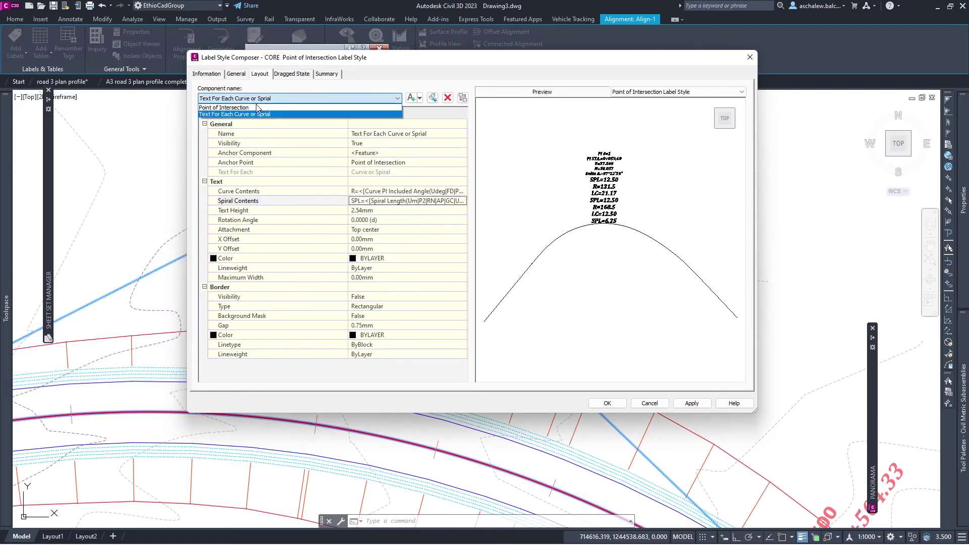
pyautogui.click(256, 108)
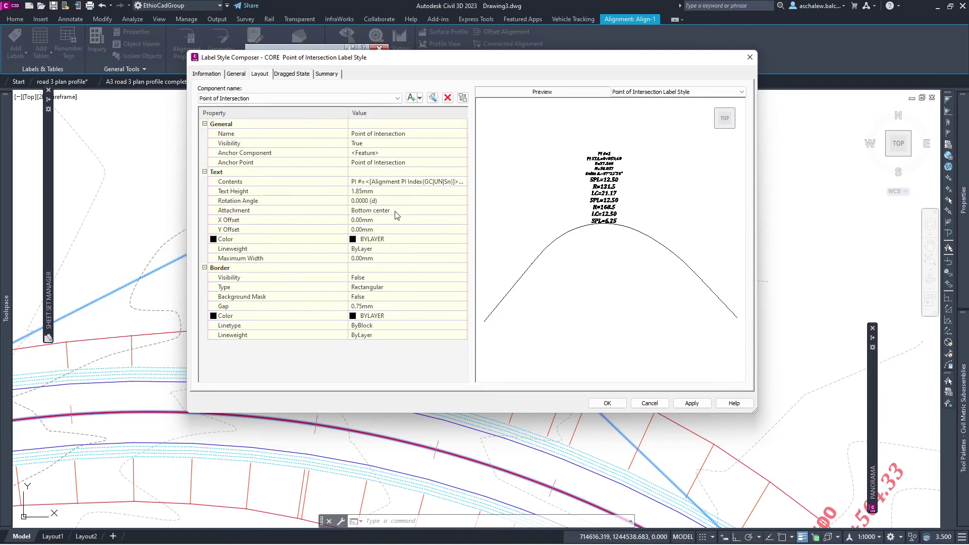
pyautogui.click(412, 183)
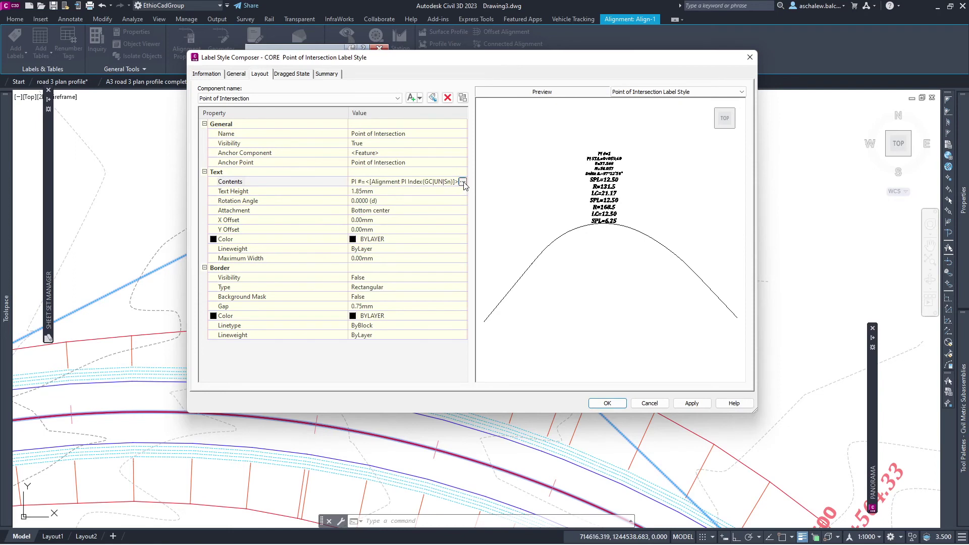
pyautogui.click(462, 181)
pyautogui.moveTo(493, 152); pyautogui.dragTo(267, 43)
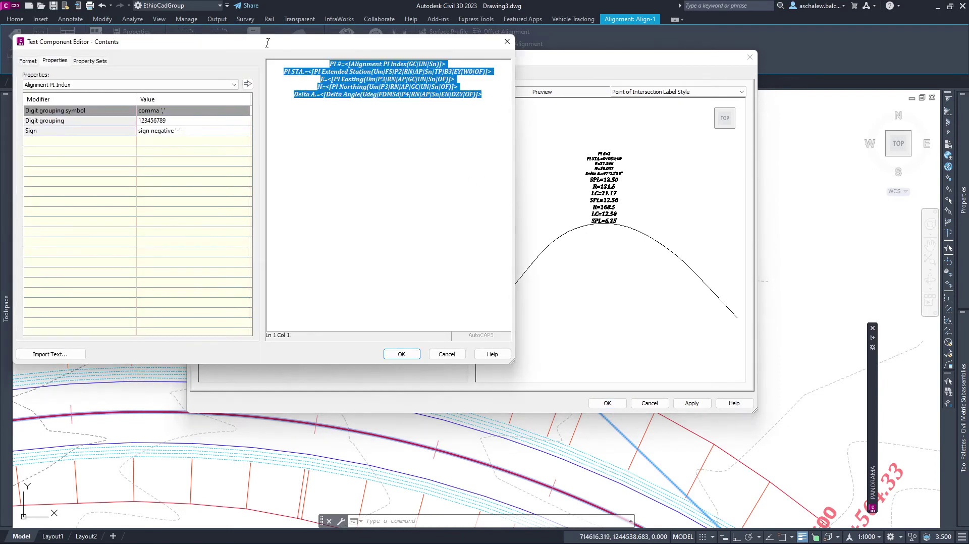
pyautogui.click(34, 61)
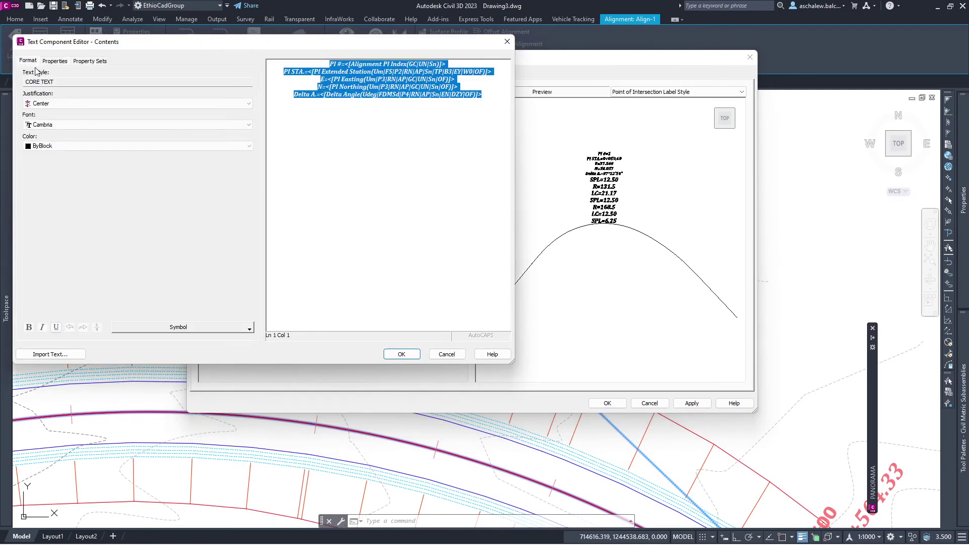
pyautogui.click(62, 105)
pyautogui.click(56, 120)
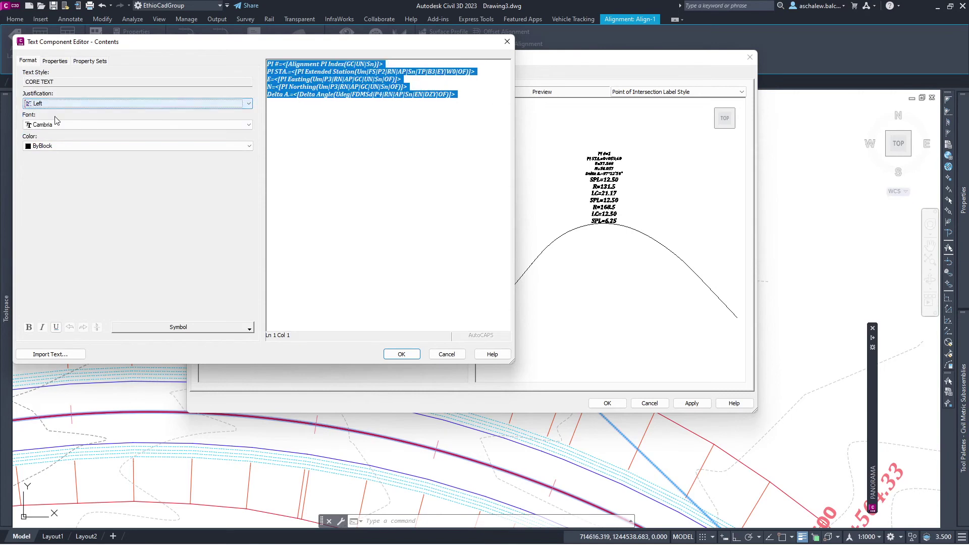
pyautogui.click(401, 354)
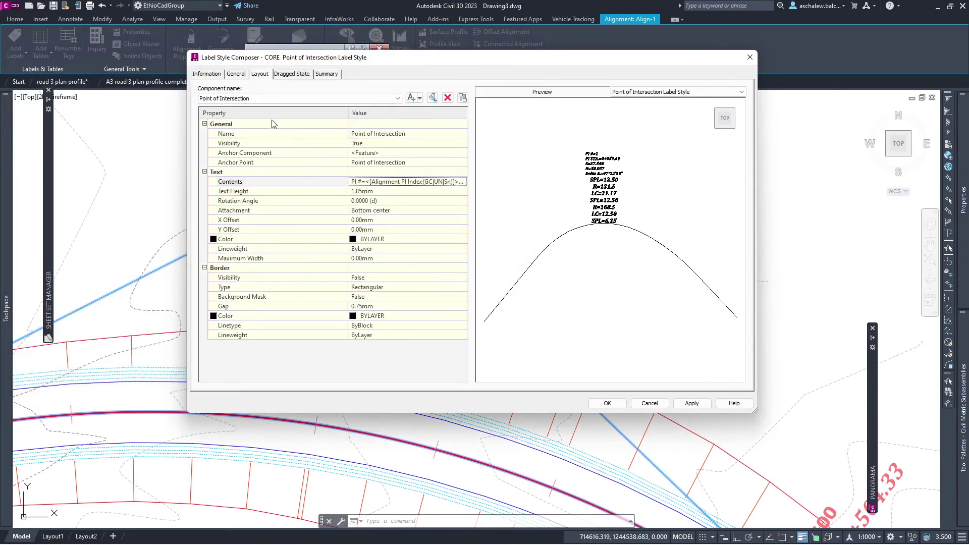
pyautogui.click(267, 101)
pyautogui.click(249, 119)
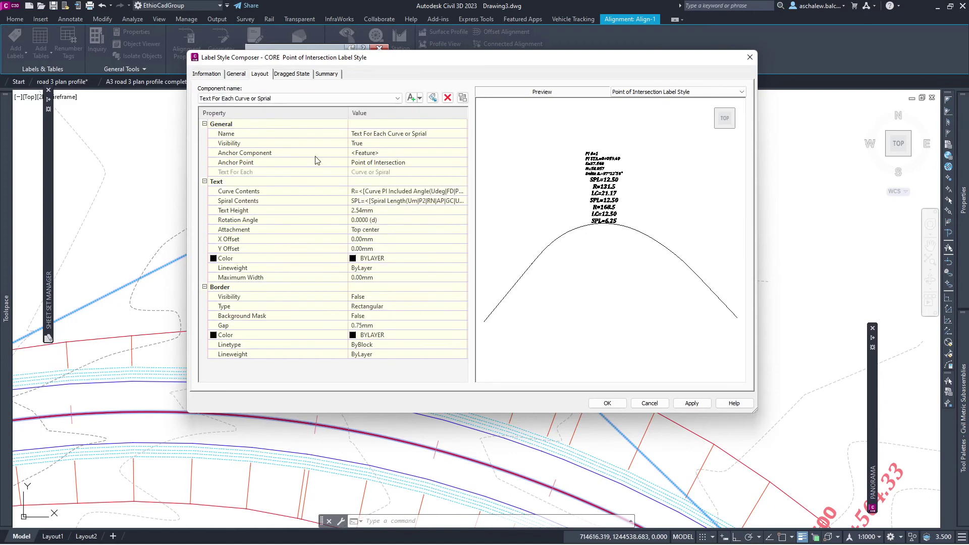
# - Set the curve contents text justification to Left
pyautogui.click(409, 193)
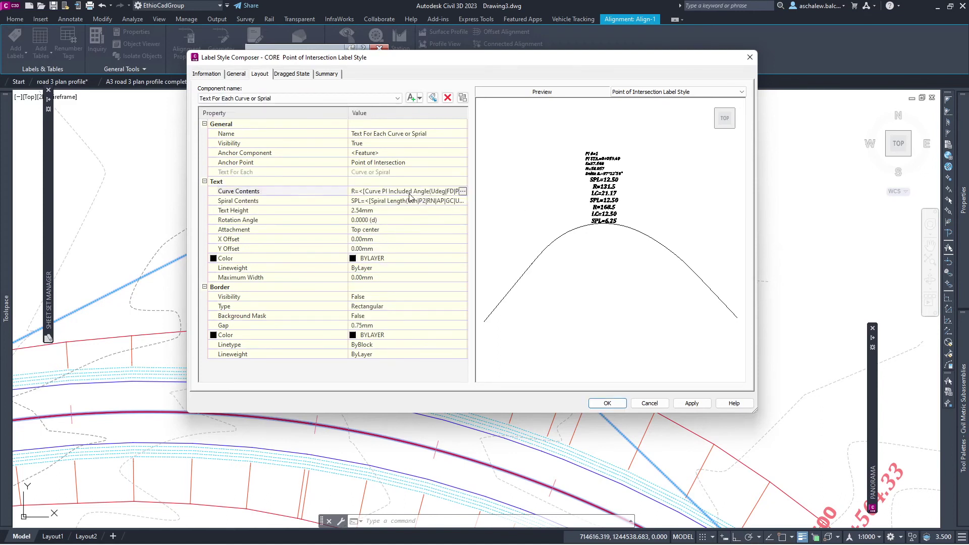
pyautogui.click(462, 192)
pyautogui.moveTo(469, 75); pyautogui.dragTo(281, 63)
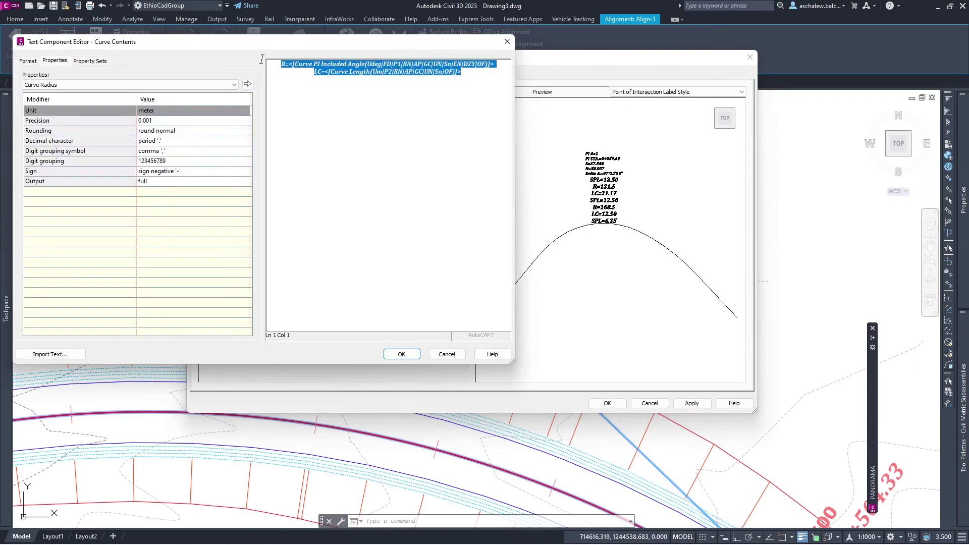
pyautogui.click(33, 61)
pyautogui.click(101, 107)
pyautogui.click(71, 116)
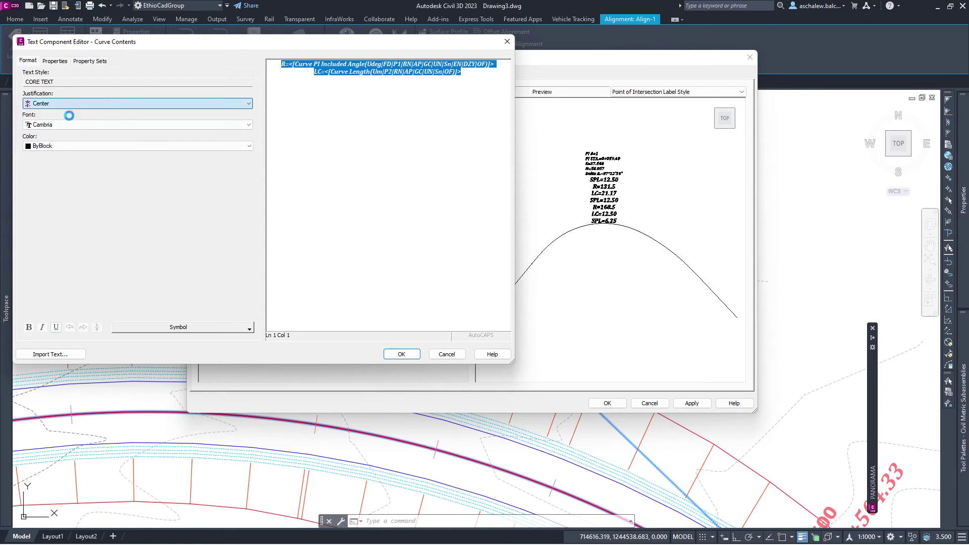
pyautogui.click(401, 354)
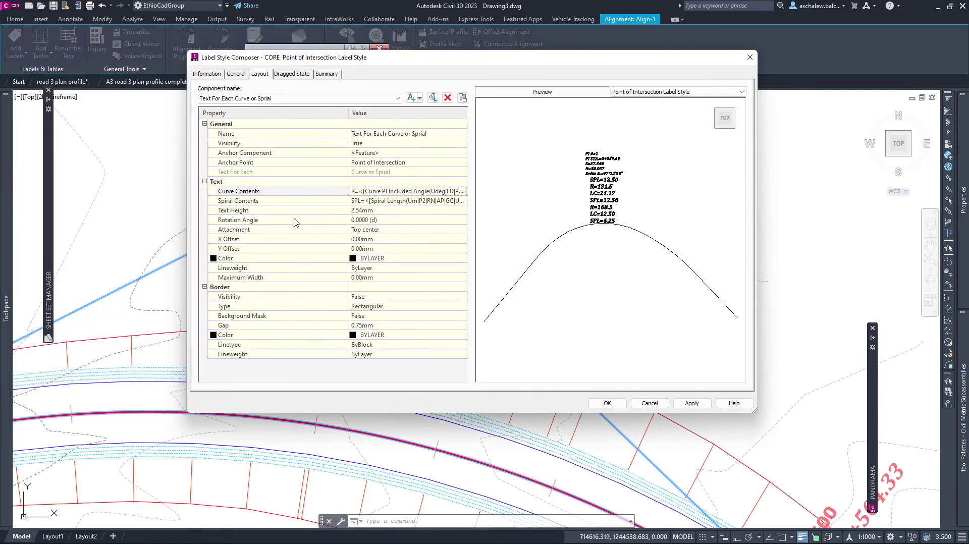
# - Check the spiral contents text is left-justified and confirm it
pyautogui.click(399, 201)
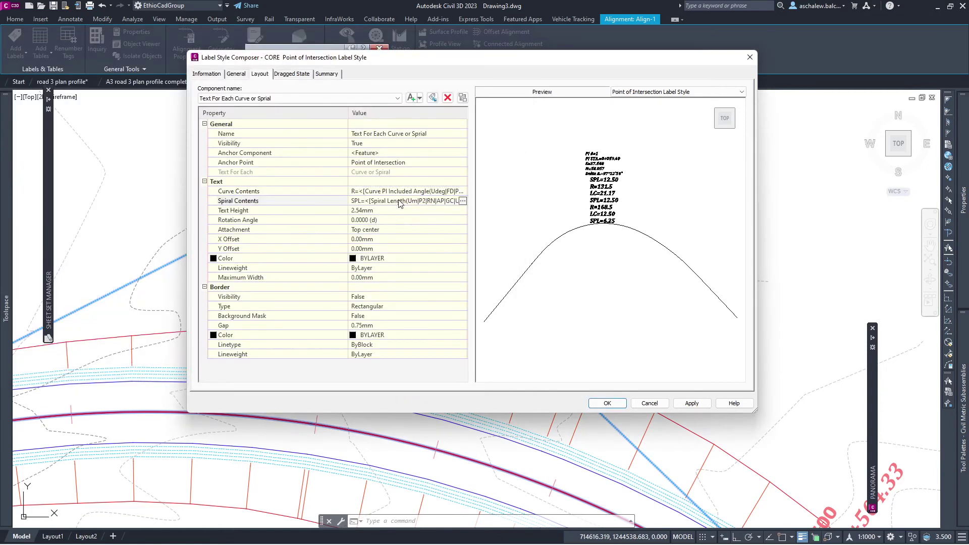
pyautogui.click(461, 201)
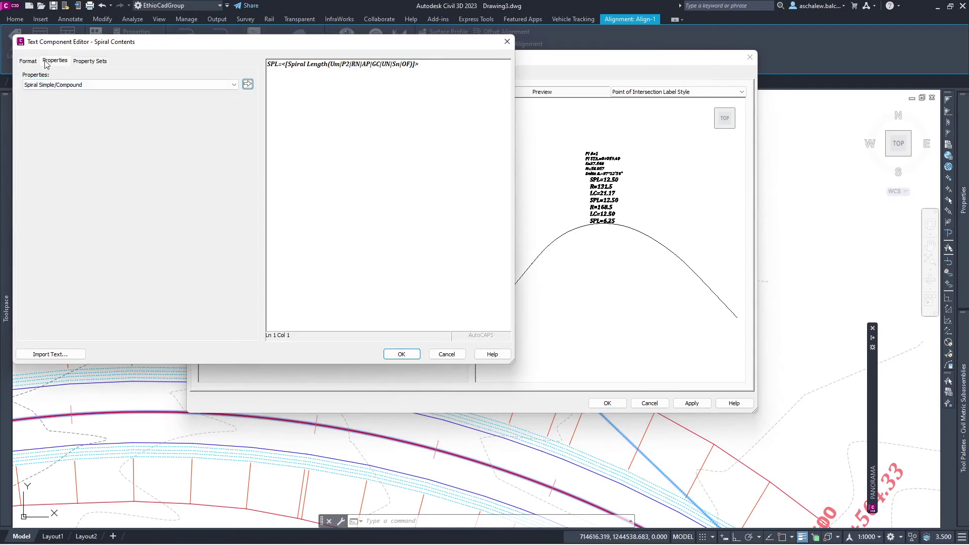
pyautogui.click(31, 61)
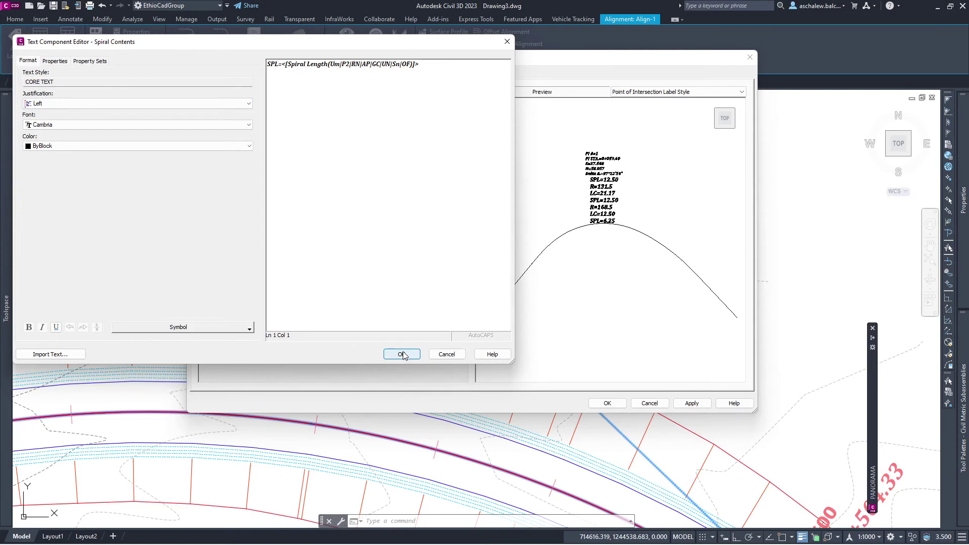
pyautogui.click(405, 356)
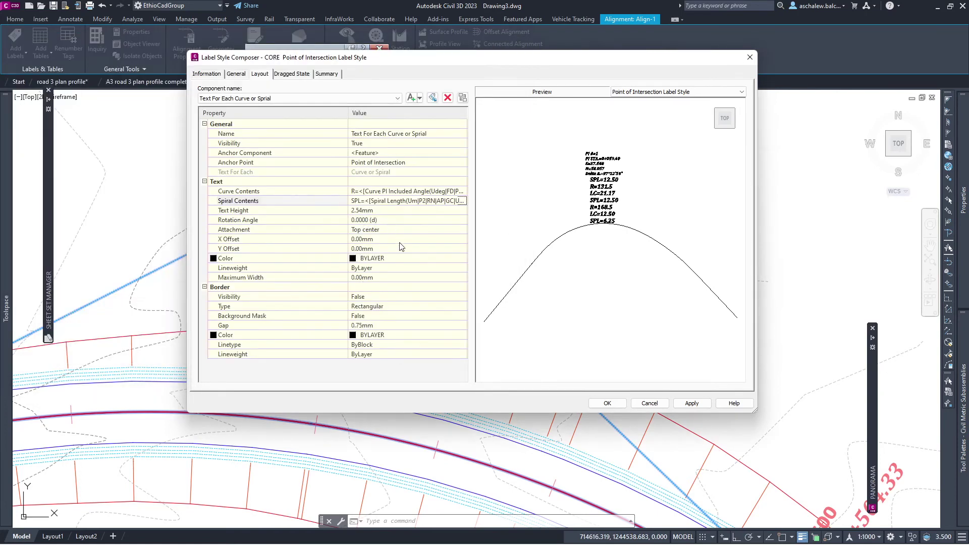
# - Anchor the curve-or-spiral text to the Point of Intersection component at Bottom Left
pyautogui.click(403, 167)
pyautogui.click(403, 167)
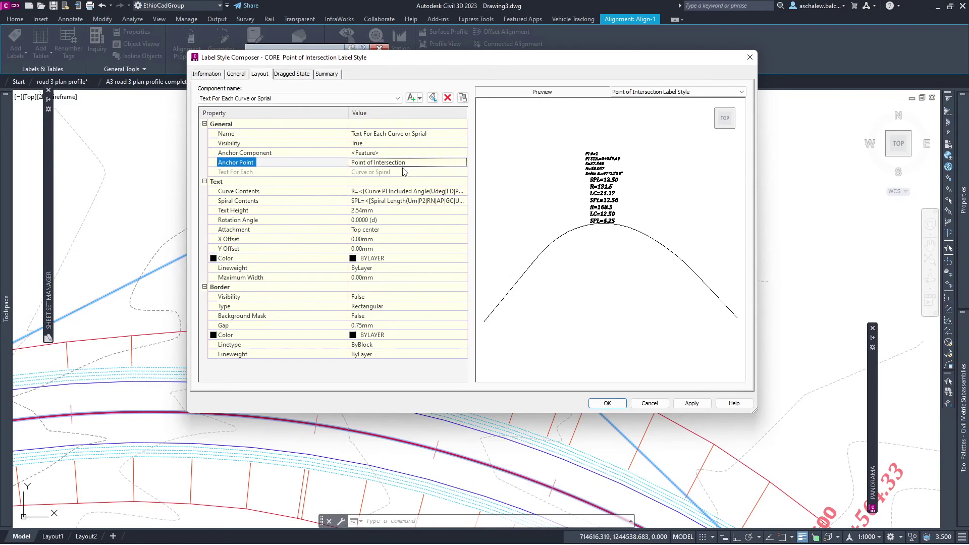
pyautogui.click(399, 152)
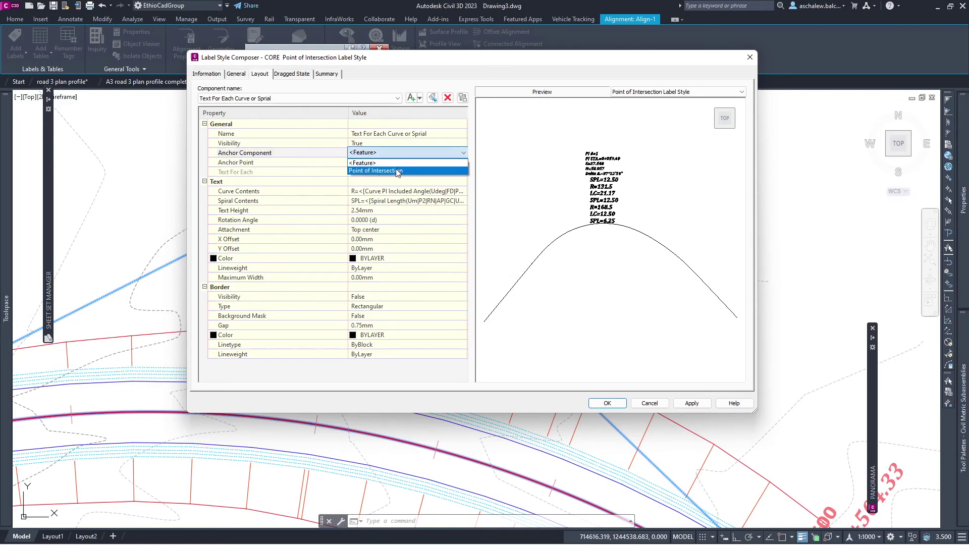
pyautogui.click(397, 172)
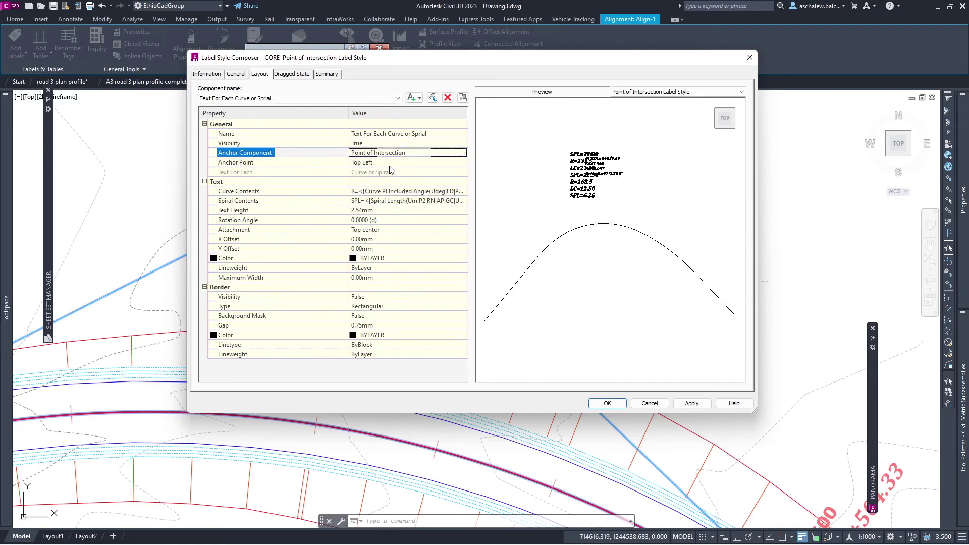
pyautogui.click(392, 162)
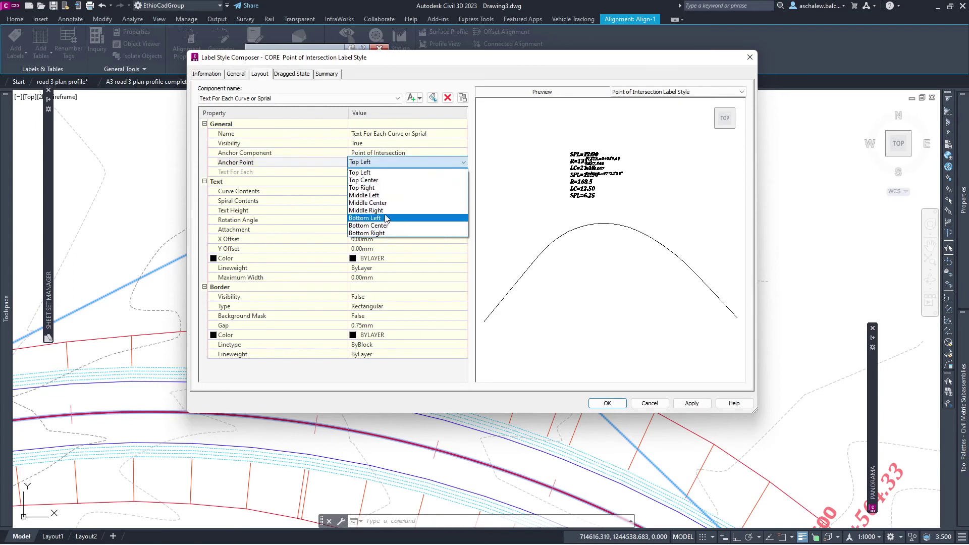
pyautogui.click(389, 218)
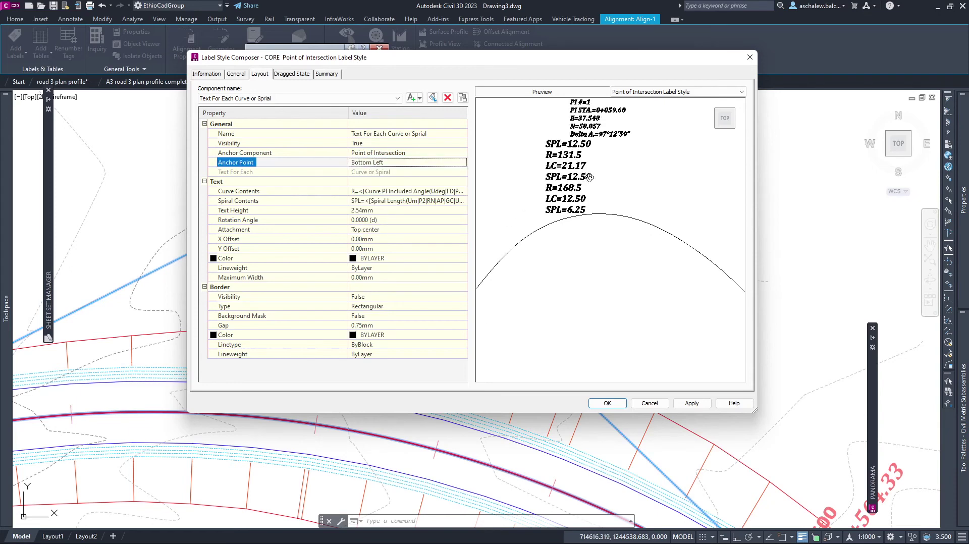
# - Attach the curve-or-spiral text at Top left with 2.00 mm text height
pyautogui.click(390, 230)
pyautogui.click(390, 231)
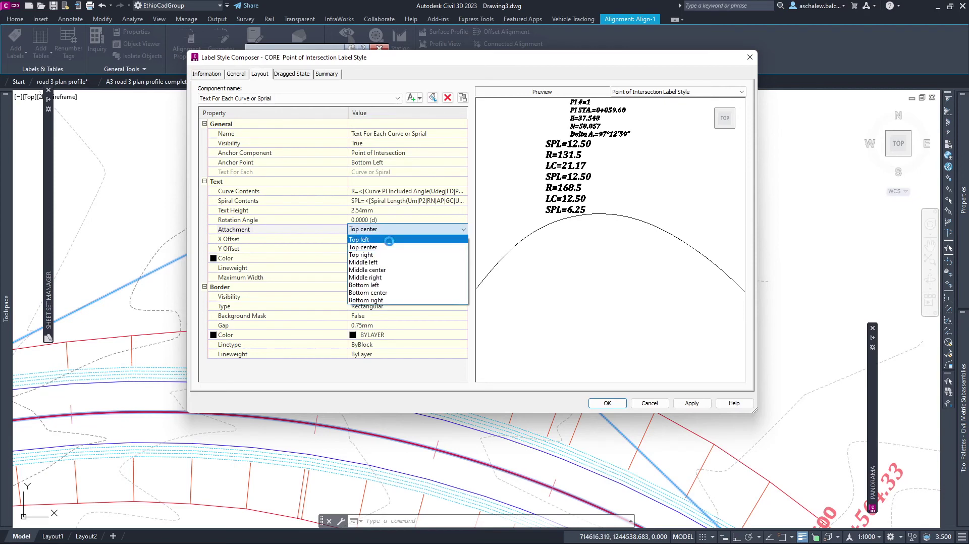
pyautogui.click(391, 240)
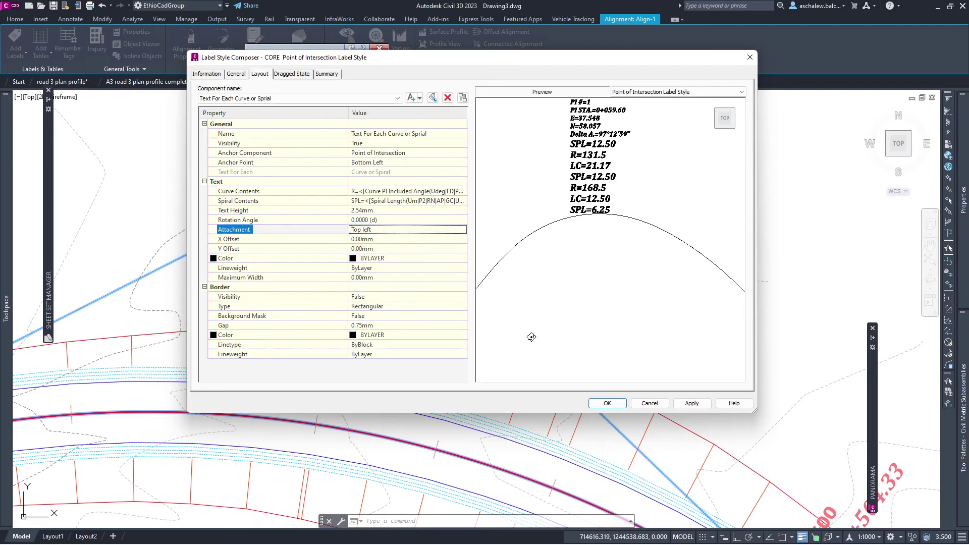
pyautogui.click(389, 212)
pyautogui.write('1')
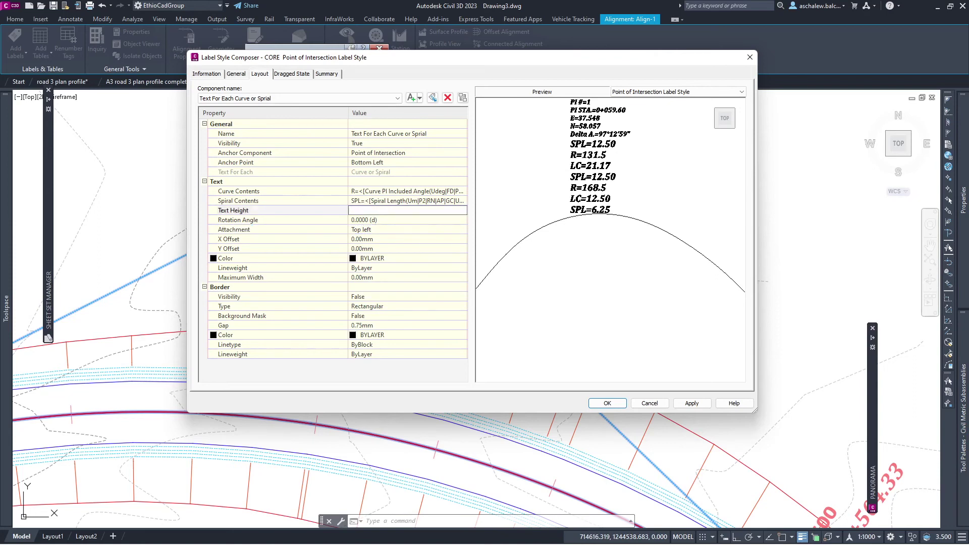
pyautogui.write('2')
pyautogui.press('Return')
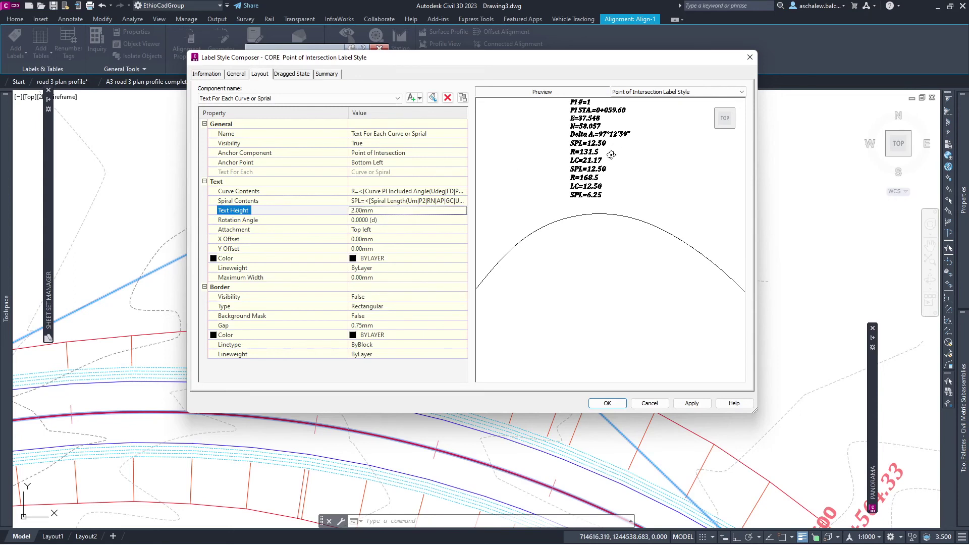
pyautogui.click(212, 76)
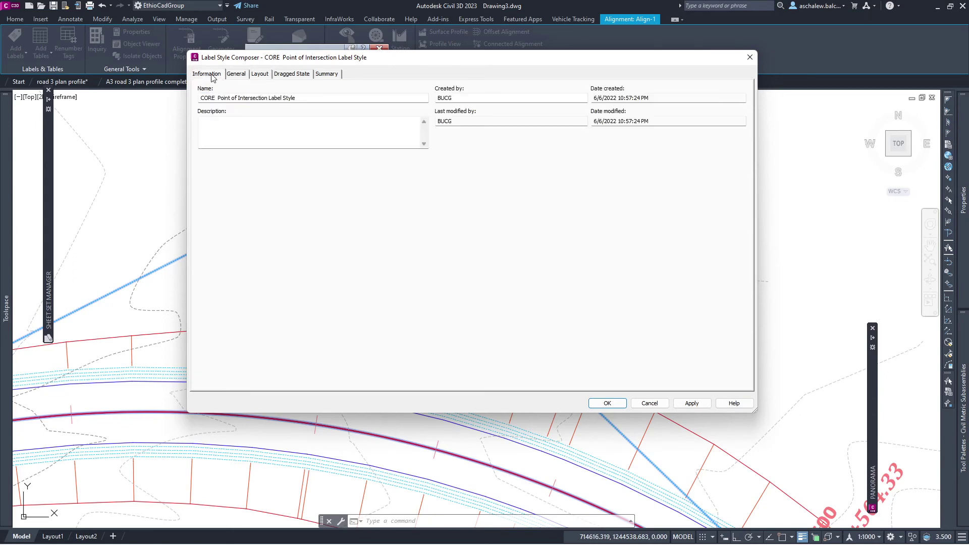
# - Save the label style and place a PI label on the alignment
pyautogui.click(613, 402)
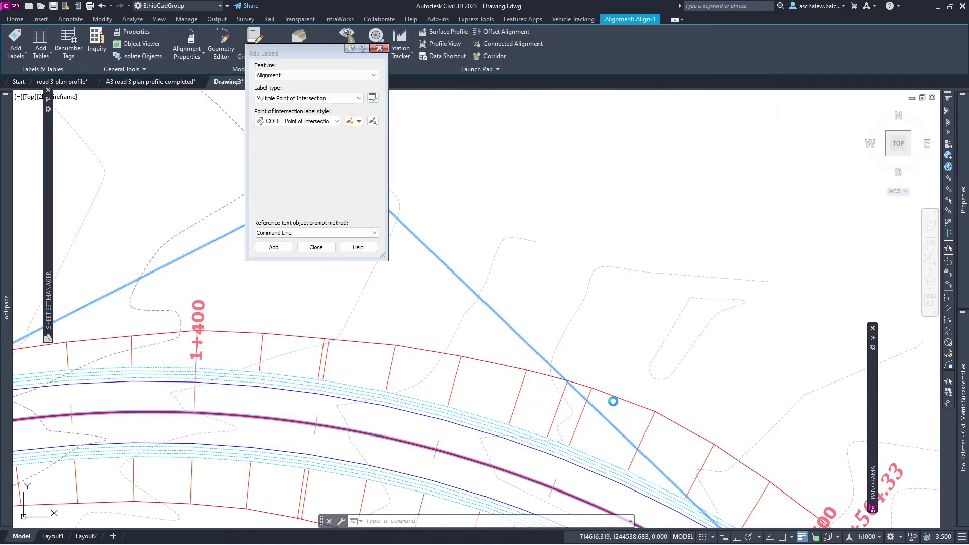
pyautogui.click(273, 247)
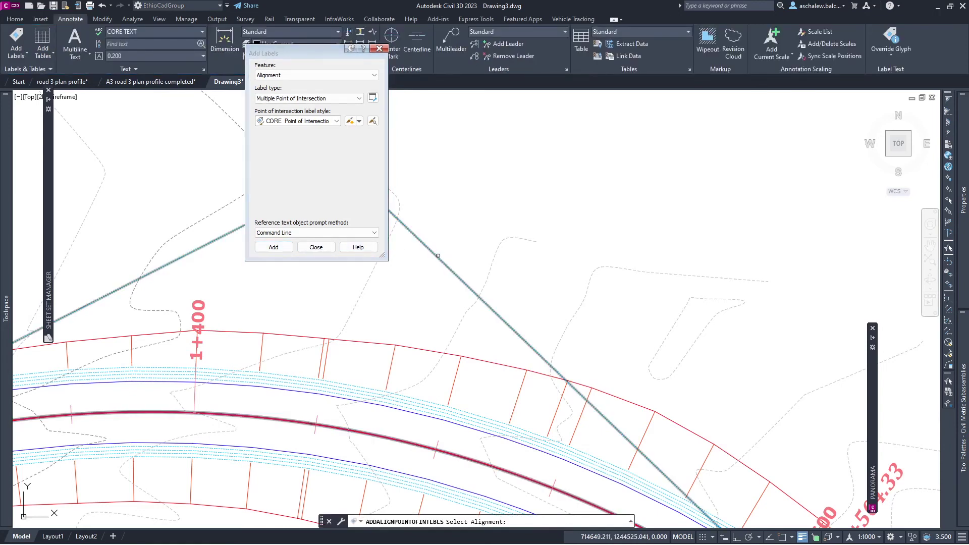
pyautogui.scroll(-3, 438, 256)
pyautogui.click(537, 262)
pyautogui.scroll(3, 540, 262)
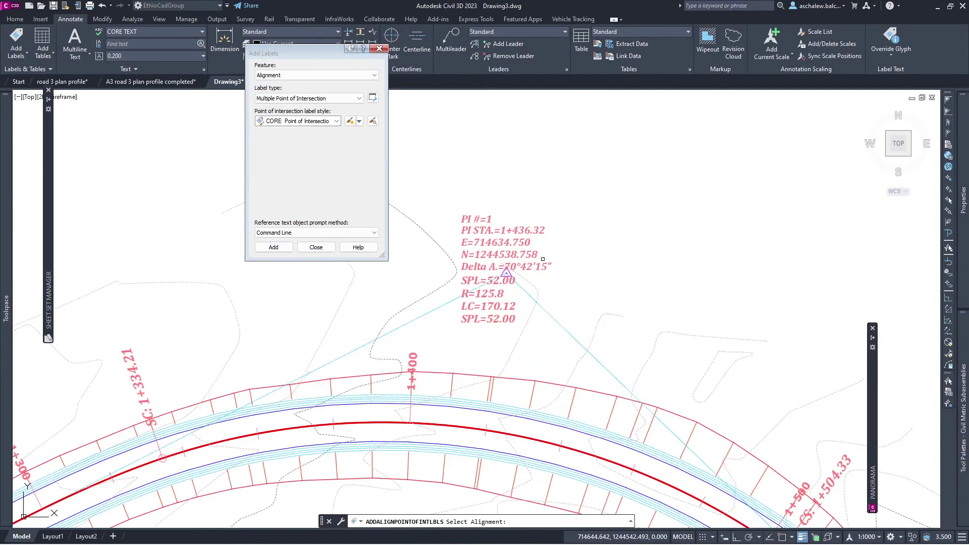
pyautogui.press('Return')
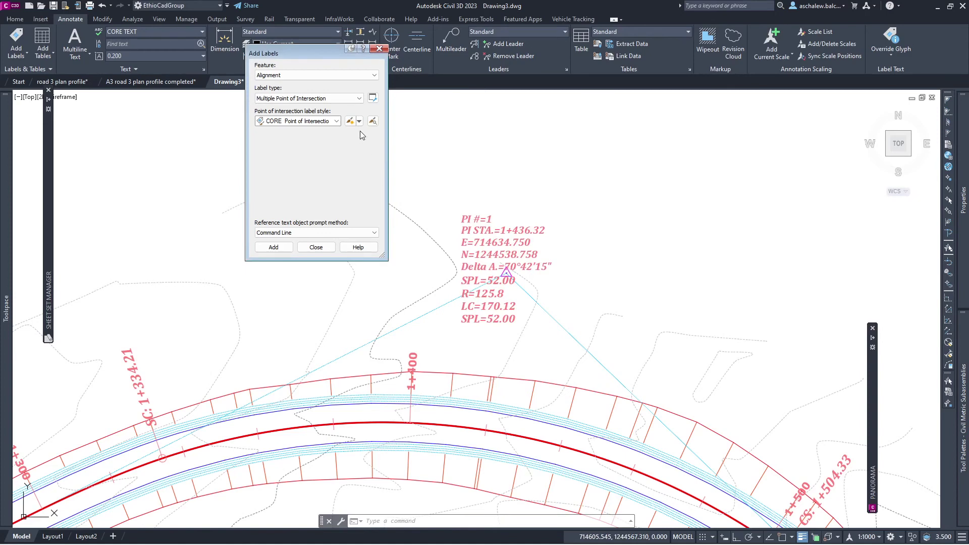
# - Drag the PI #1 label up and to the right of the intersection point
pyautogui.click(360, 121)
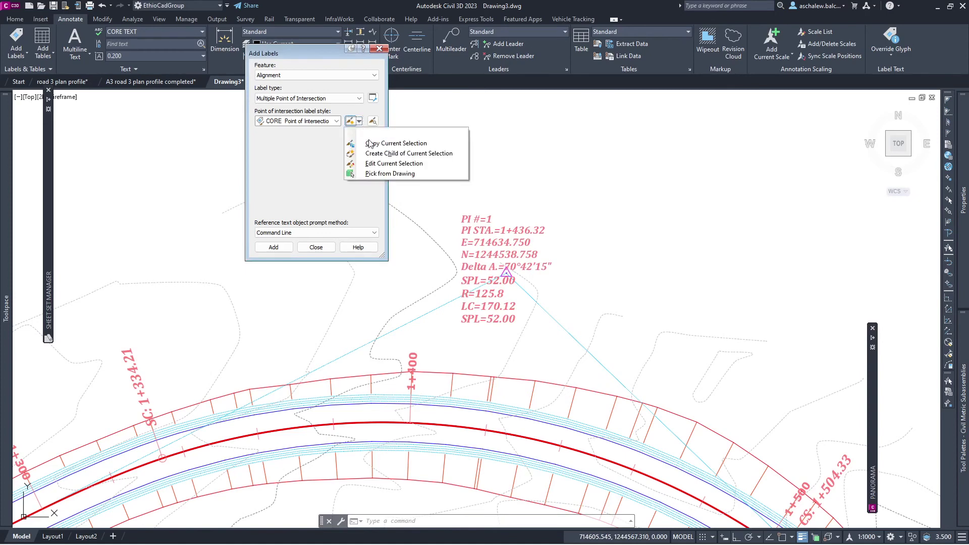
pyautogui.click(390, 173)
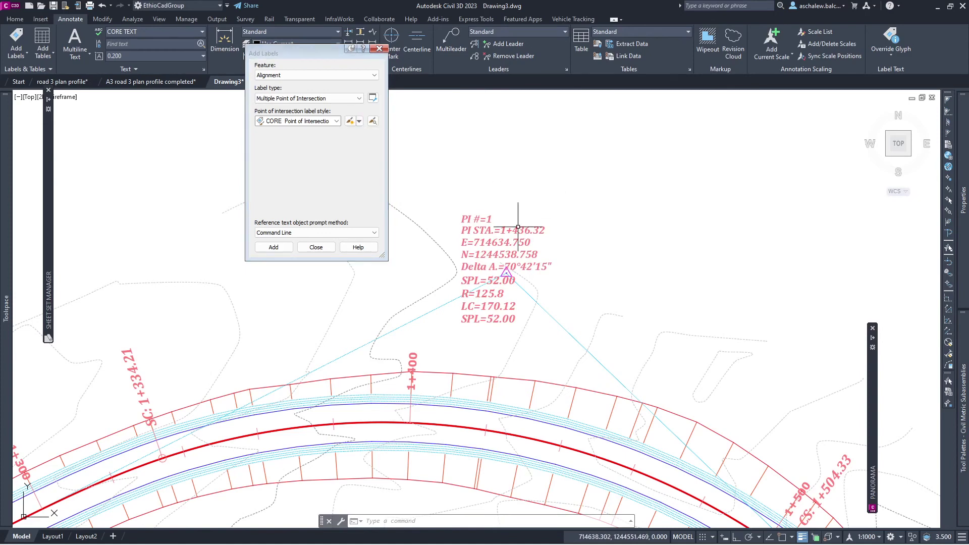
pyautogui.click(510, 271)
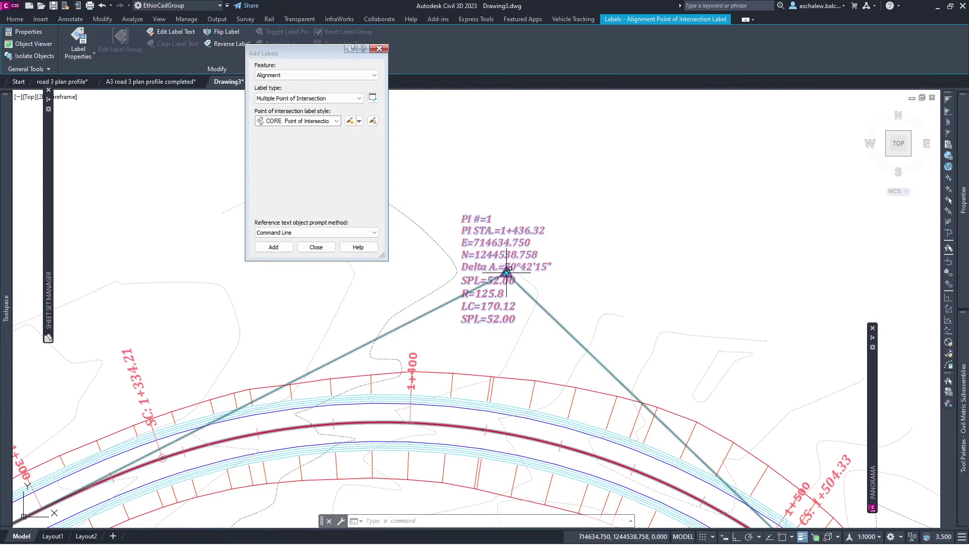
pyautogui.click(617, 192)
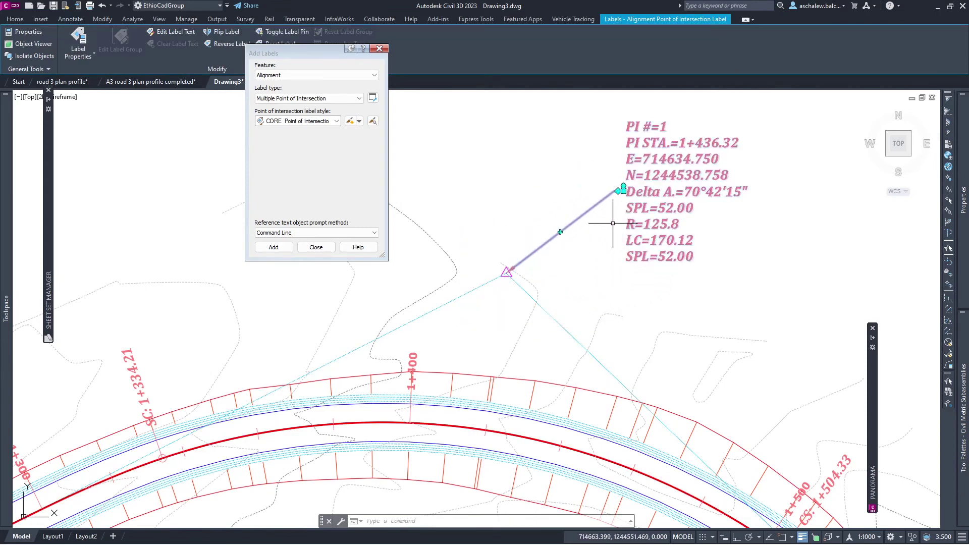
pyautogui.scroll(2, 566, 227)
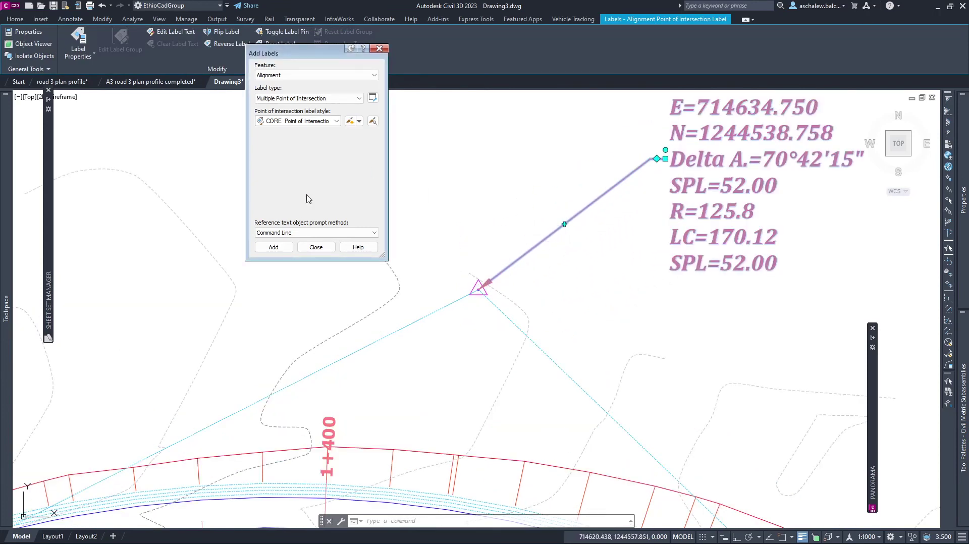
pyautogui.click(359, 124)
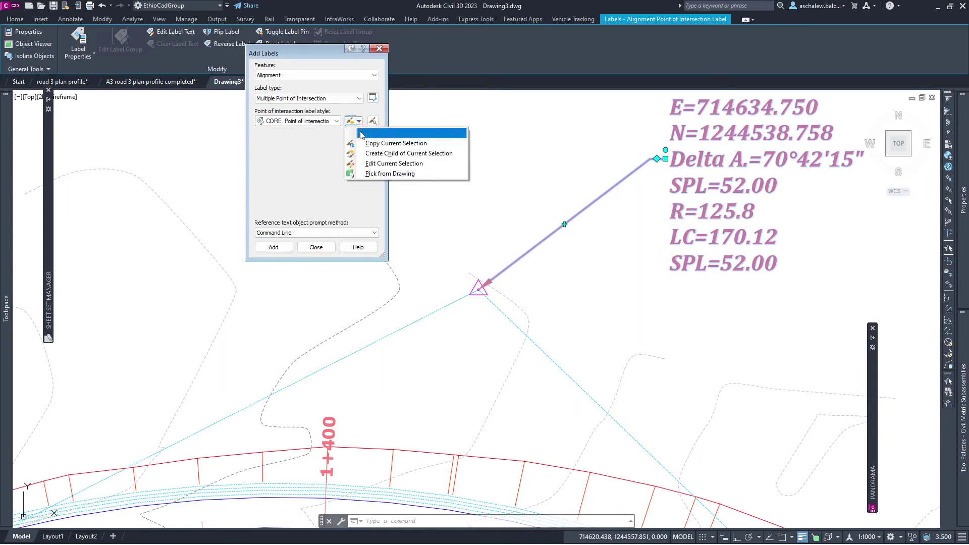
pyautogui.click(386, 164)
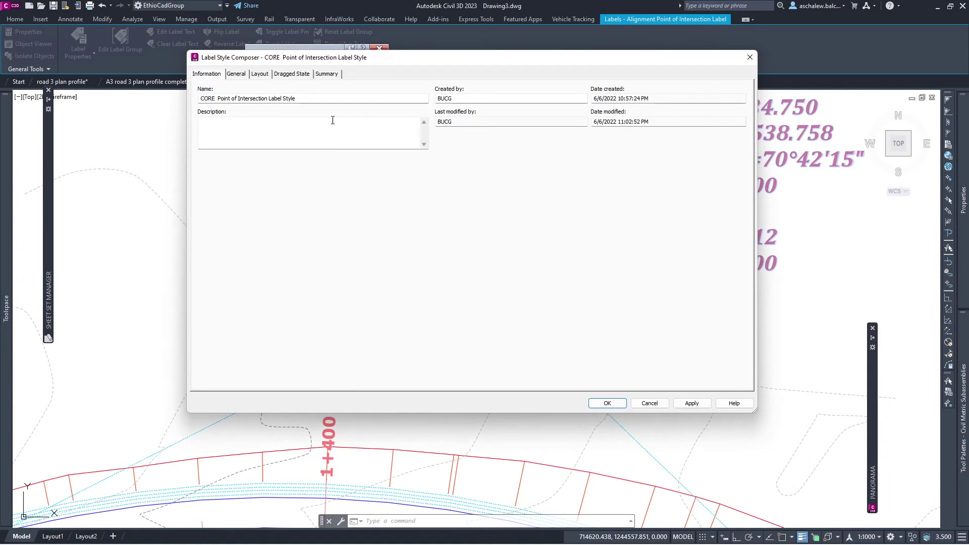
# - Set Leader Visibility to False on the Dragged State tab and accept the style
pyautogui.click(298, 74)
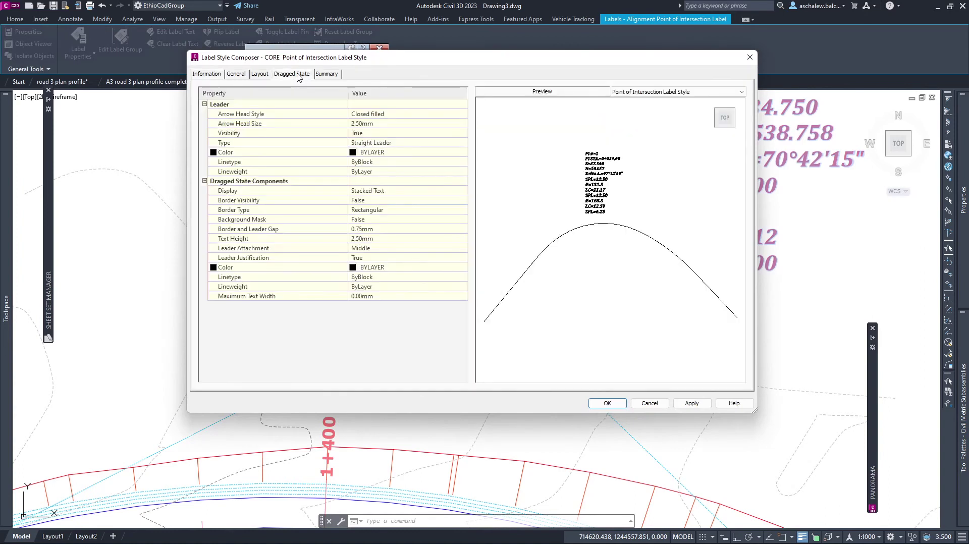
pyautogui.click(379, 133)
pyautogui.click(378, 152)
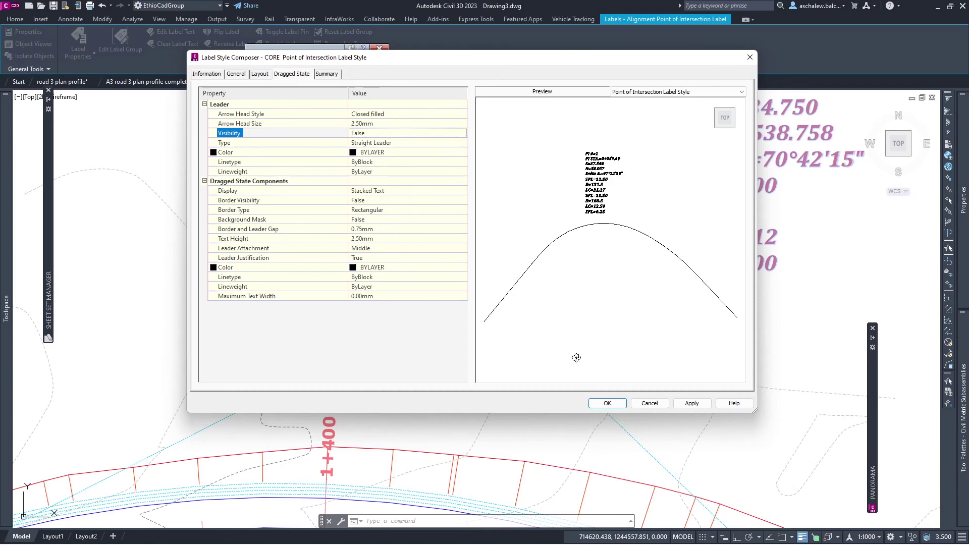
pyautogui.click(607, 403)
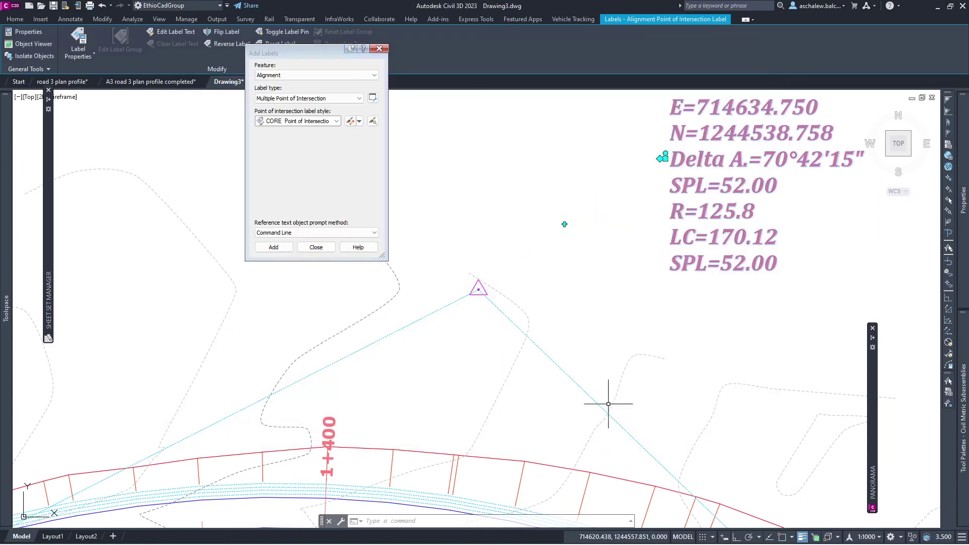
# - Close the Add Labels window and zoom to review the PI labels
pyautogui.click(316, 247)
pyautogui.scroll(-8, 436, 256)
pyautogui.scroll(-5, 398, 204)
pyautogui.scroll(5, 505, 310)
pyautogui.scroll(3, 477, 266)
pyautogui.scroll(4, 477, 266)
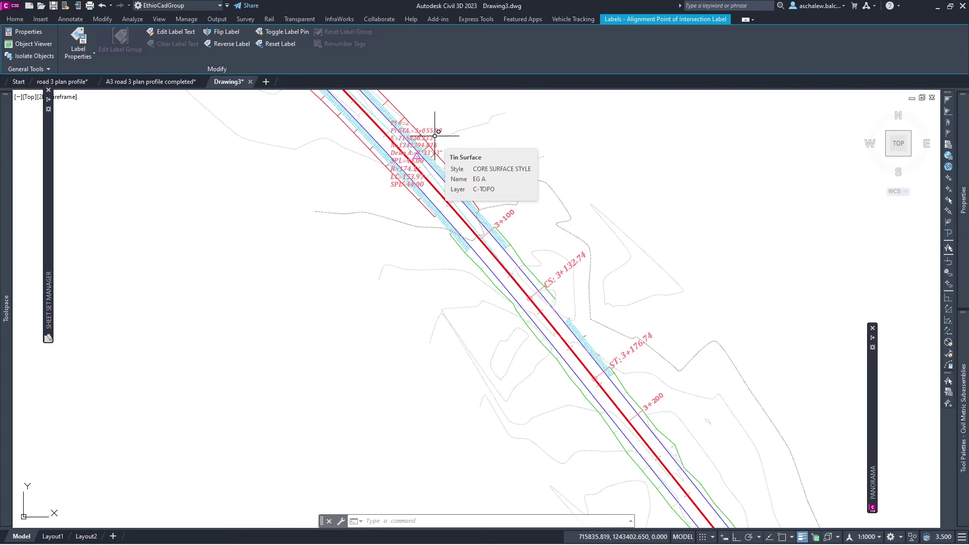
pyautogui.scroll(-2, 520, 206)
pyautogui.scroll(-2, 480, 234)
pyautogui.scroll(-3, 516, 254)
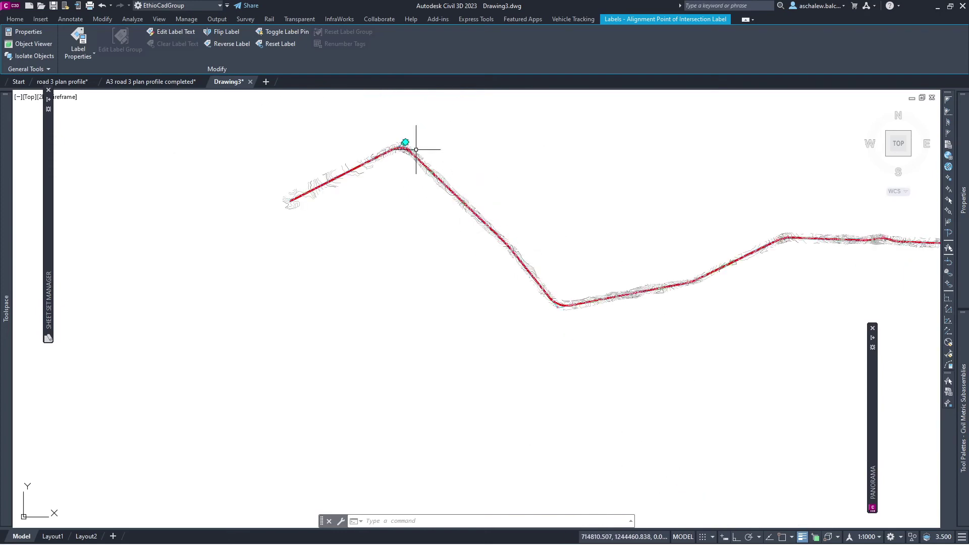
pyautogui.scroll(5, 416, 151)
pyautogui.press('Escape')
pyautogui.scroll(-2, 525, 242)
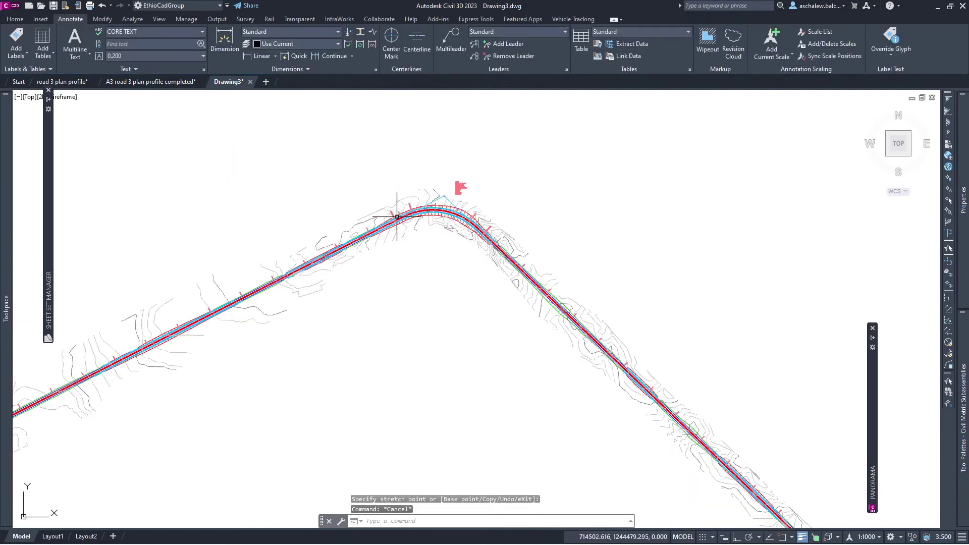
pyautogui.scroll(5, 402, 212)
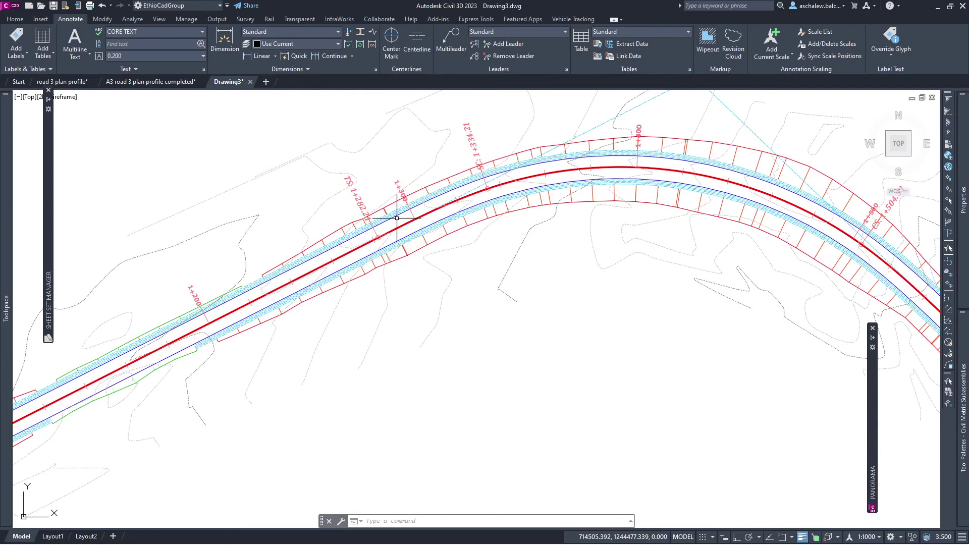
pyautogui.press('Escape')
pyautogui.press('Escape')
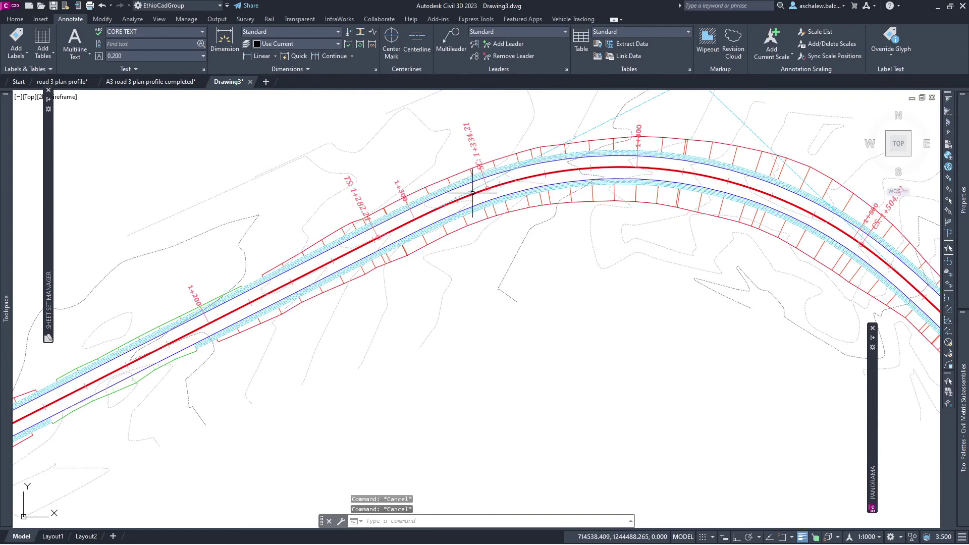
pyautogui.click(473, 193)
pyautogui.scroll(-5, 505, 252)
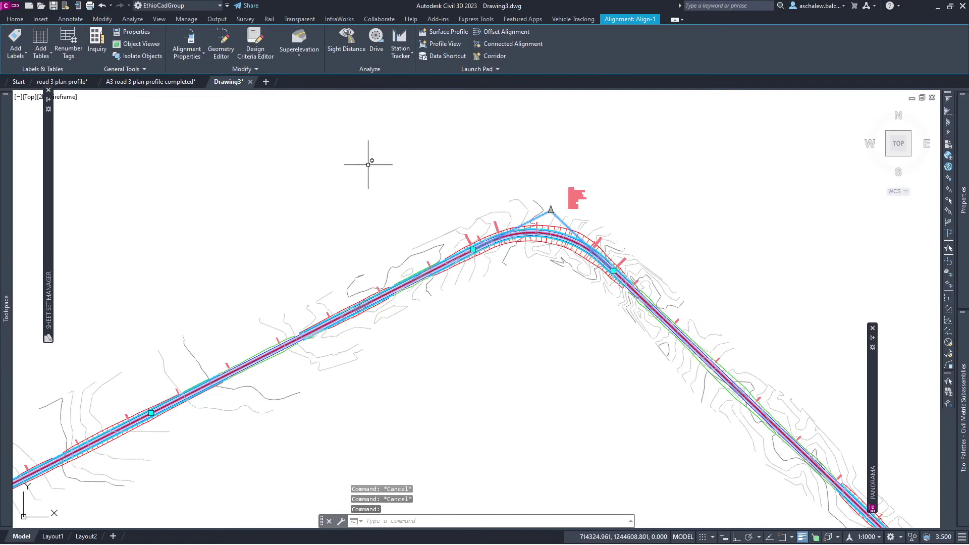
pyautogui.click(21, 19)
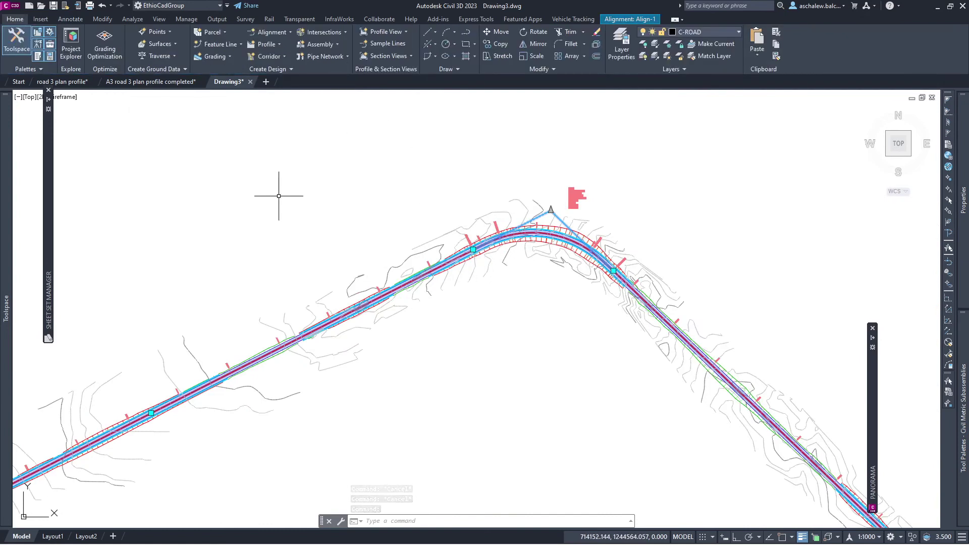
pyautogui.scroll(1, 313, 277)
pyautogui.scroll(4, 333, 283)
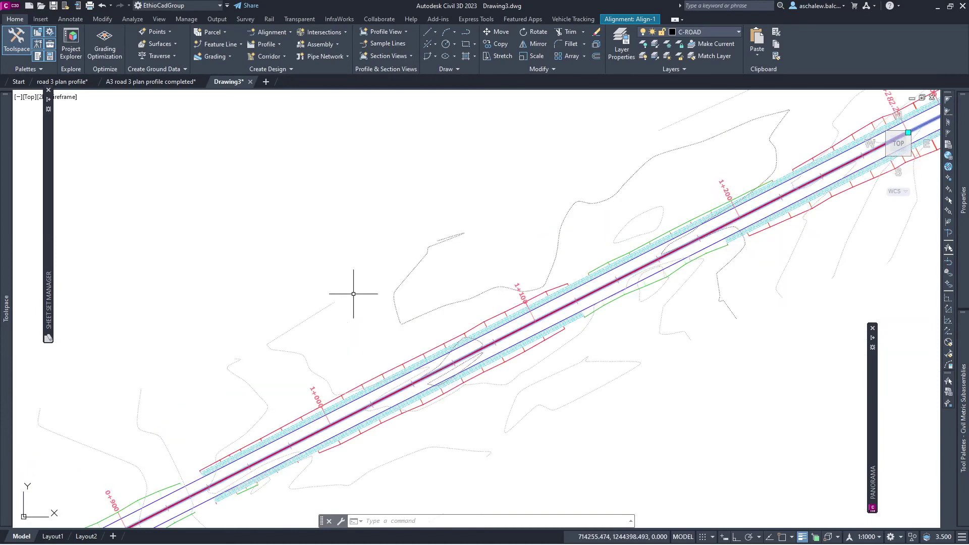
pyautogui.scroll(-5, 420, 116)
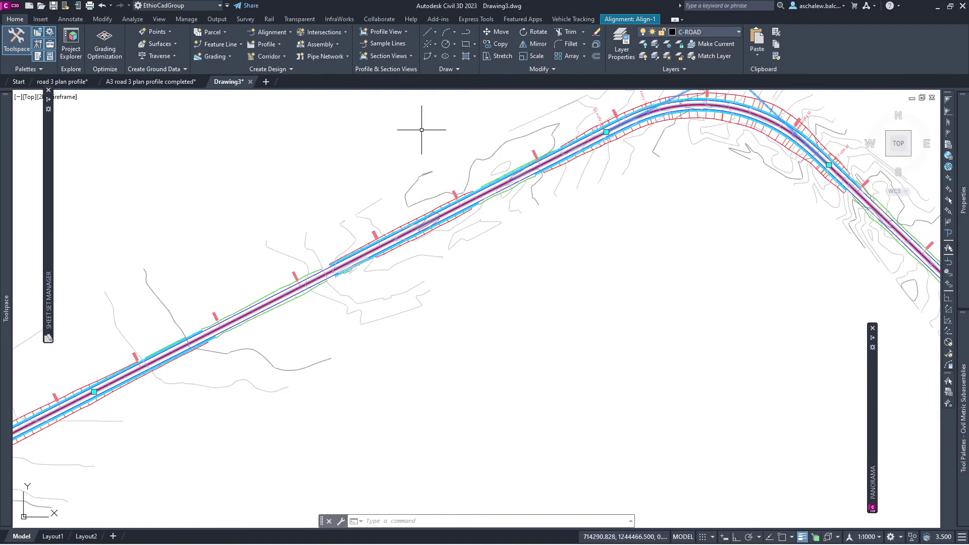
pyautogui.click(596, 57)
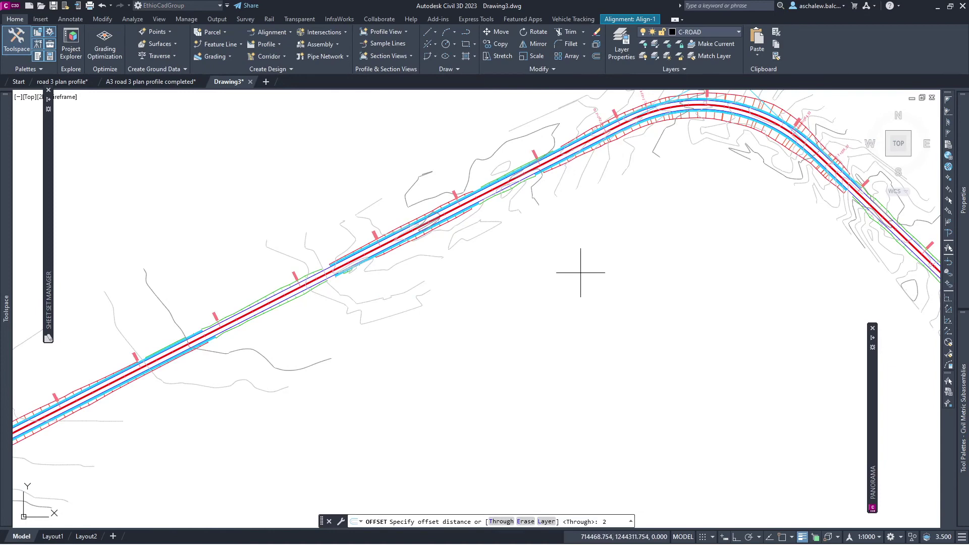
# - Offset the road alignment by 20 units to both sides, below and above
pyautogui.write('0')
pyautogui.press('Return')
pyautogui.click(552, 265)
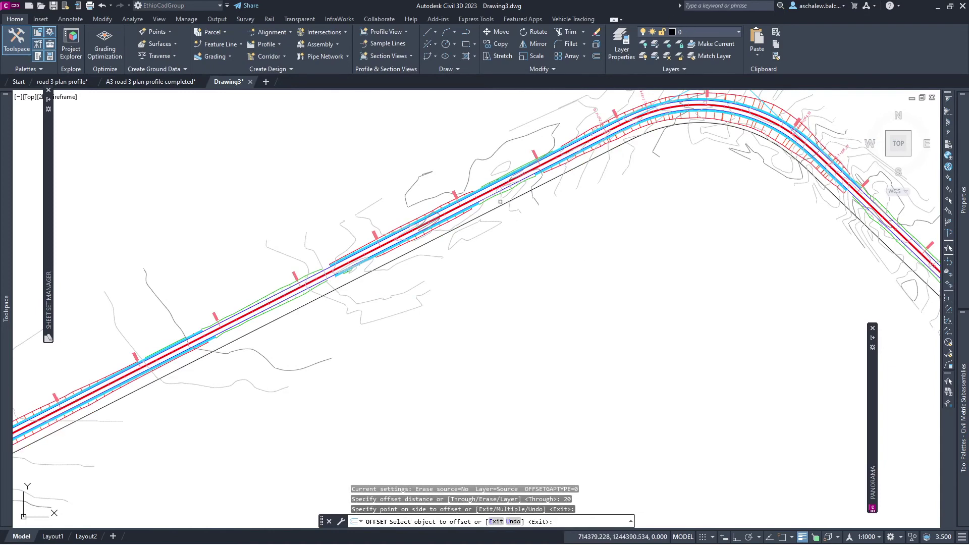
pyautogui.scroll(5, 500, 202)
pyautogui.click(505, 215)
pyautogui.click(463, 164)
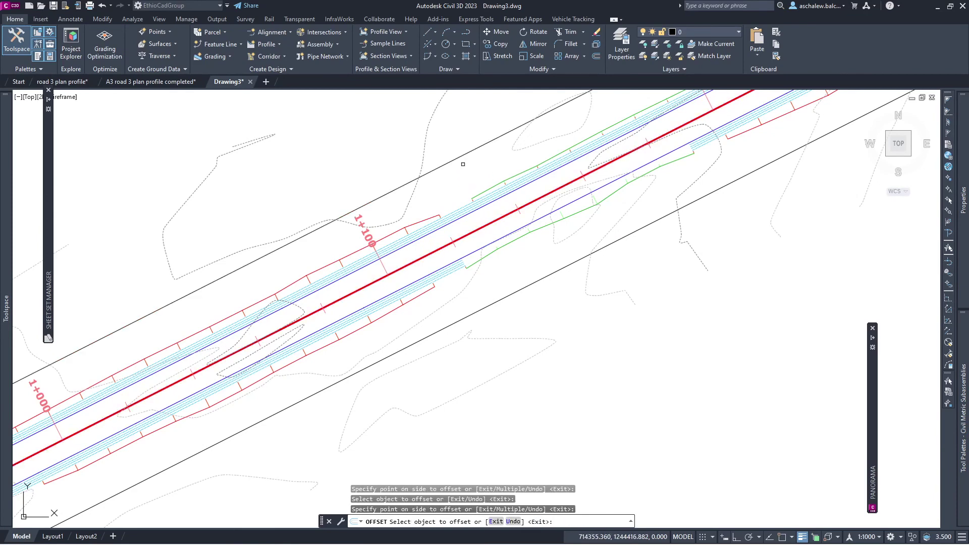
pyautogui.scroll(-5, 463, 164)
pyautogui.scroll(5, 506, 263)
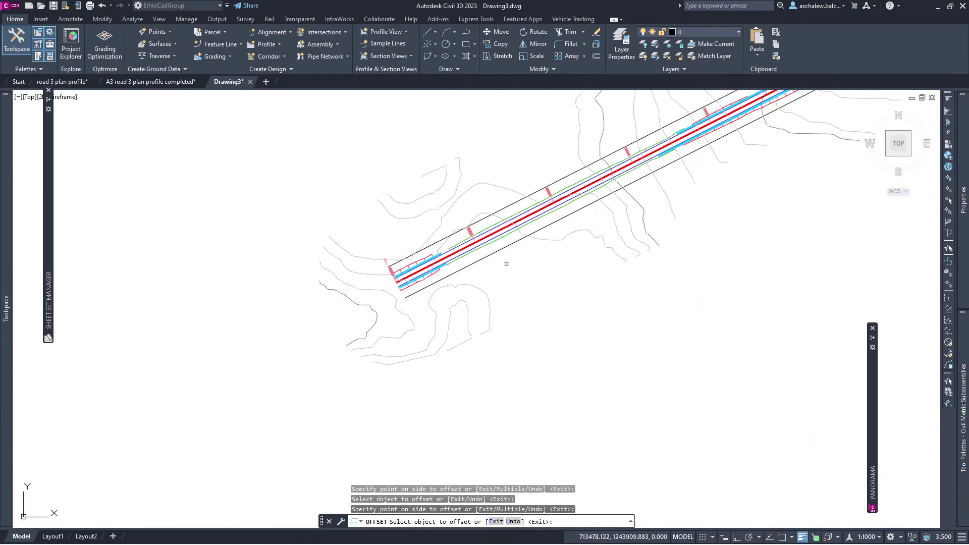
pyautogui.press('Escape')
# - Select the EG A existing-ground surface
pyautogui.scroll(2, 508, 255)
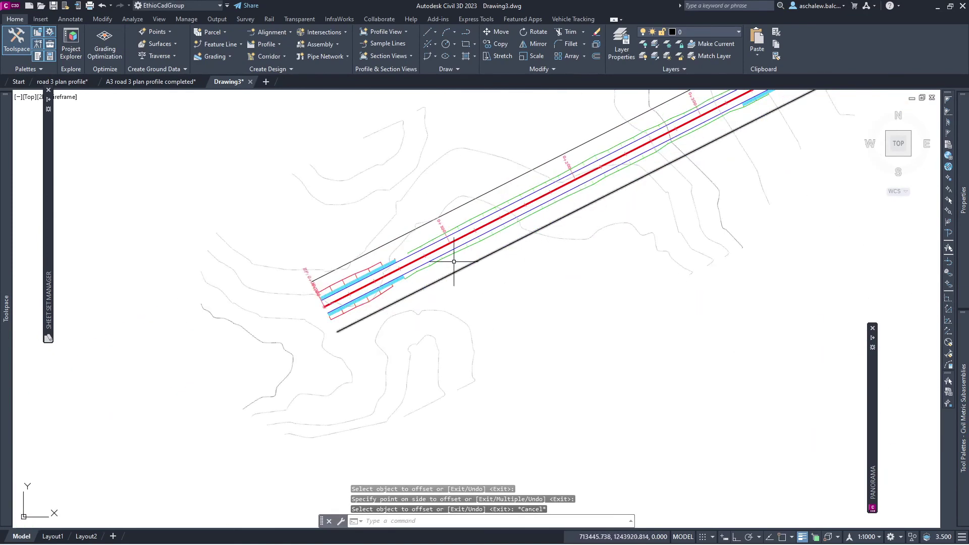
pyautogui.scroll(-5, 434, 275)
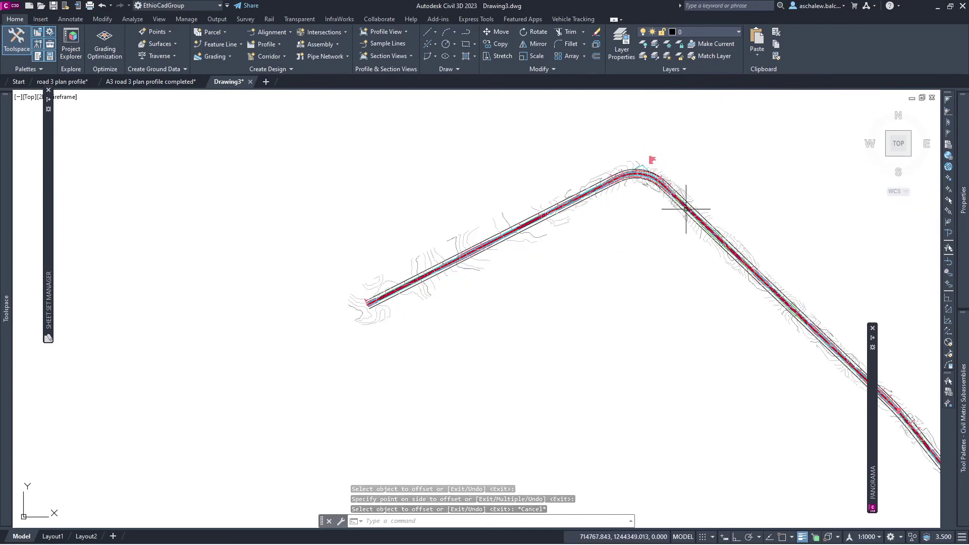
pyautogui.scroll(3, 794, 320)
pyautogui.scroll(2, 746, 223)
pyautogui.scroll(1, 626, 273)
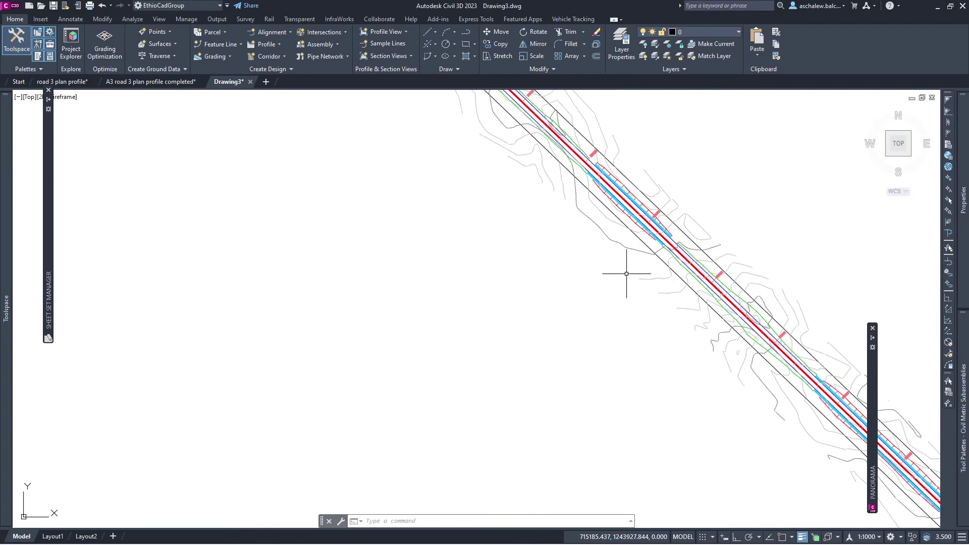
pyautogui.scroll(1, 615, 243)
pyautogui.click(616, 245)
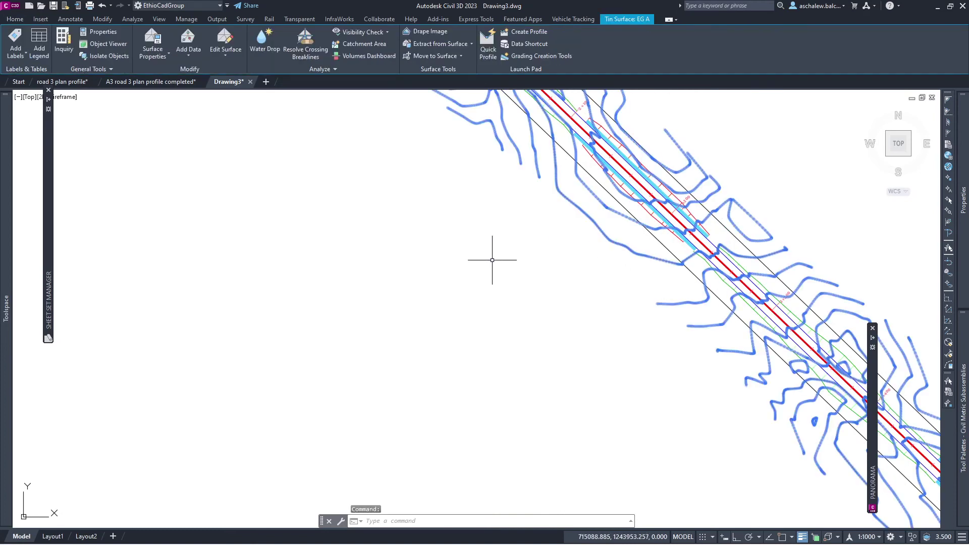
# - Set Add Labels to Contour - Multiple, major style Existing Major Labels, minor <none>
pyautogui.click(20, 55)
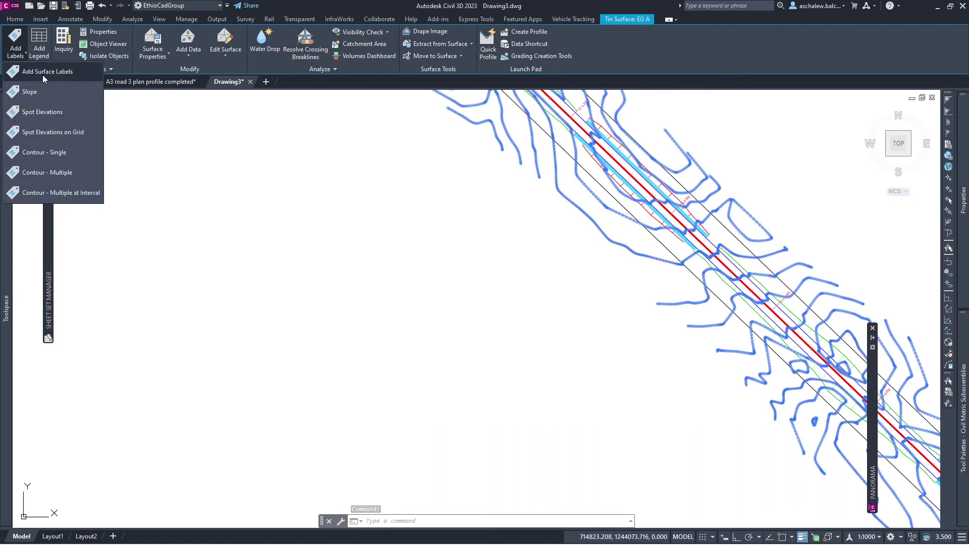
pyautogui.click(42, 75)
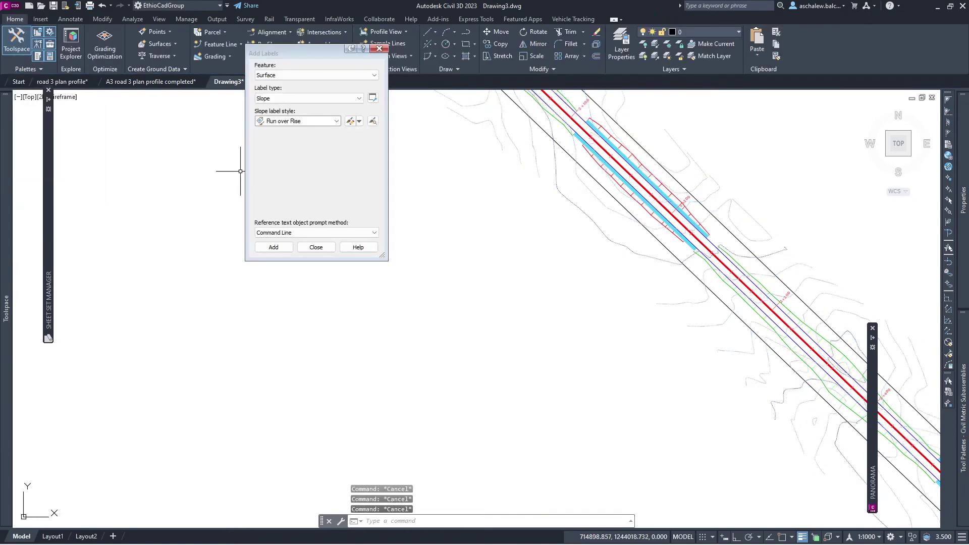
pyautogui.click(308, 117)
pyautogui.click(313, 97)
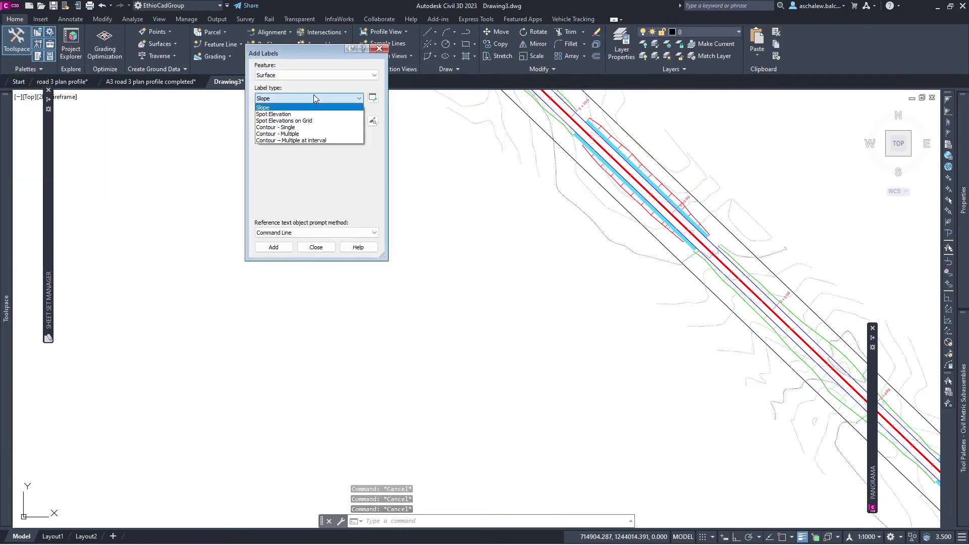
pyautogui.click(305, 135)
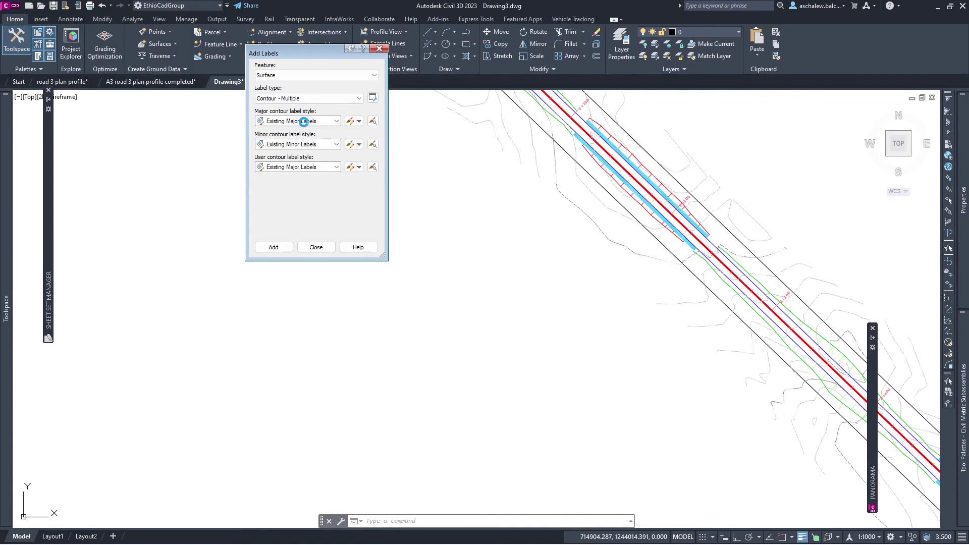
pyautogui.click(314, 124)
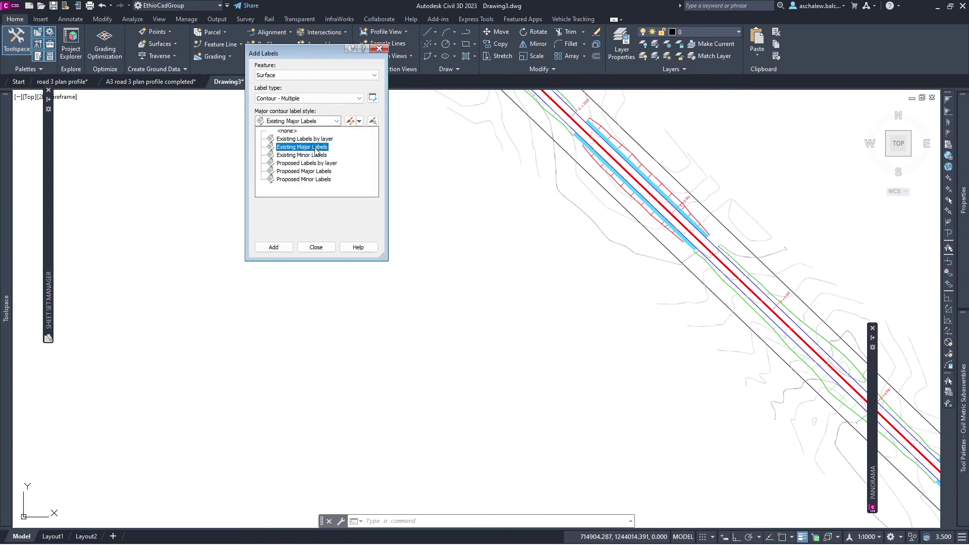
pyautogui.click(315, 149)
pyautogui.click(312, 145)
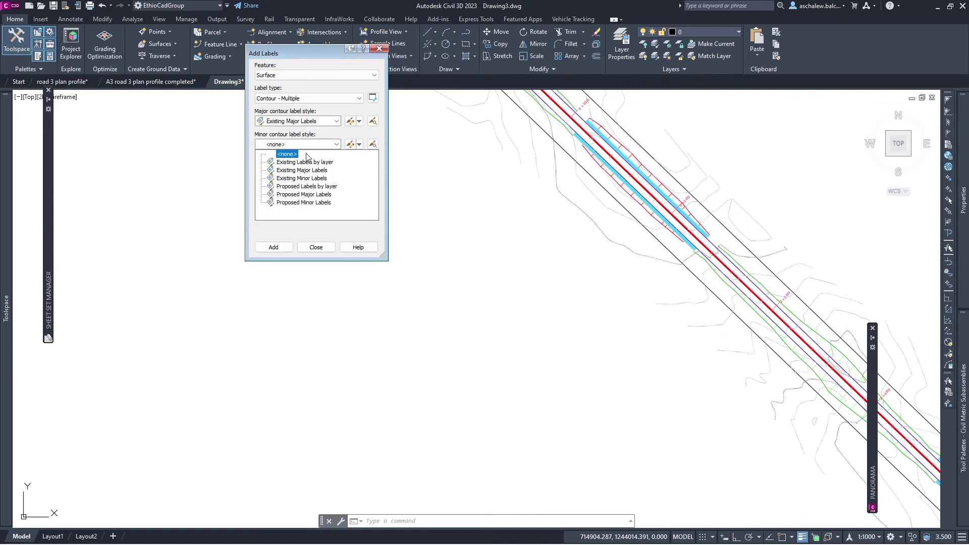
pyautogui.click(297, 154)
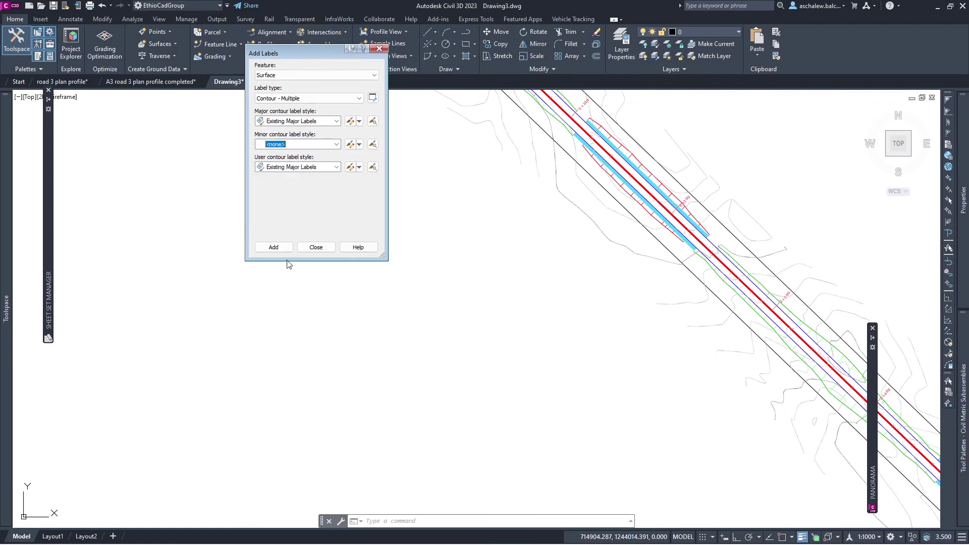
# - Place contour labels along the two offset lines, producing labels like 555.00
pyautogui.click(277, 247)
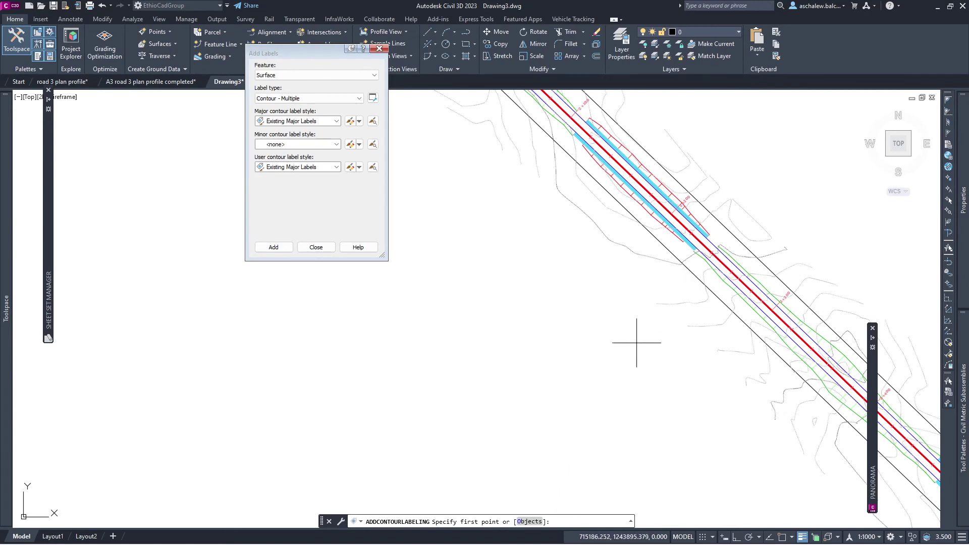
pyautogui.click(530, 522)
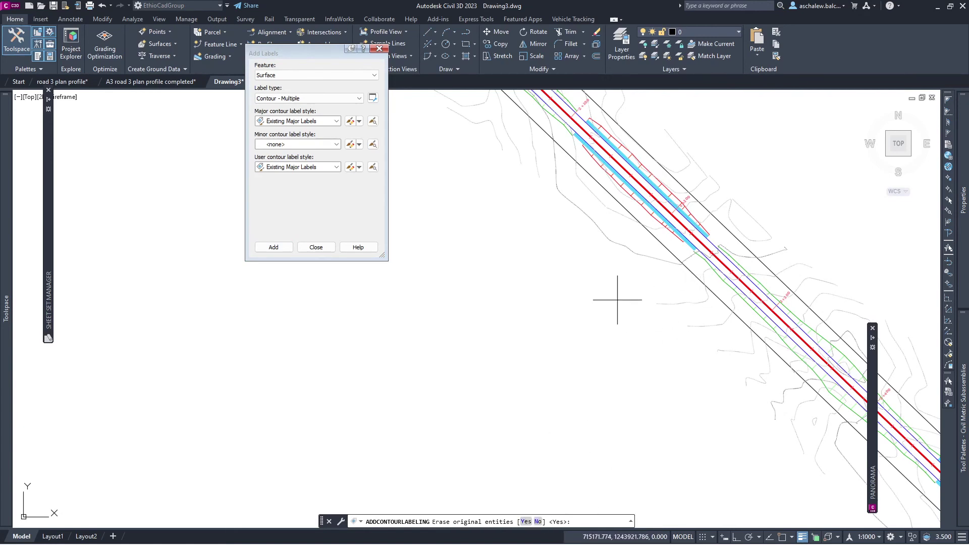
pyautogui.press('Return')
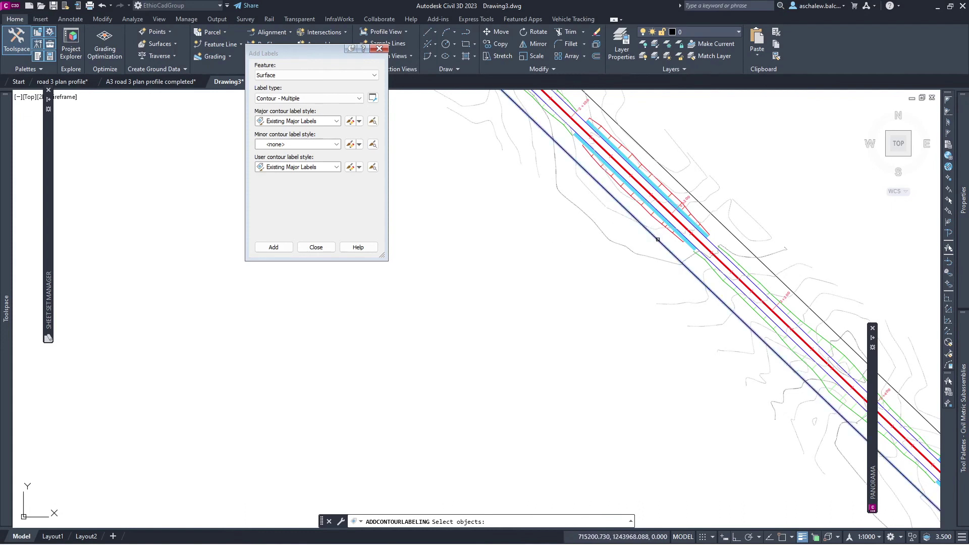
pyautogui.click(683, 187)
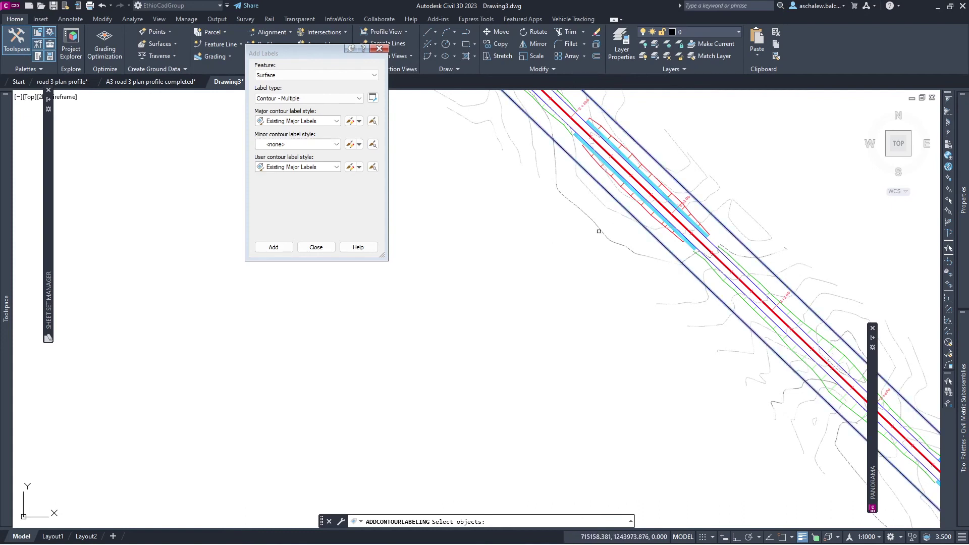
pyautogui.press('Return')
pyautogui.scroll(3, 599, 227)
pyautogui.scroll(3, 683, 242)
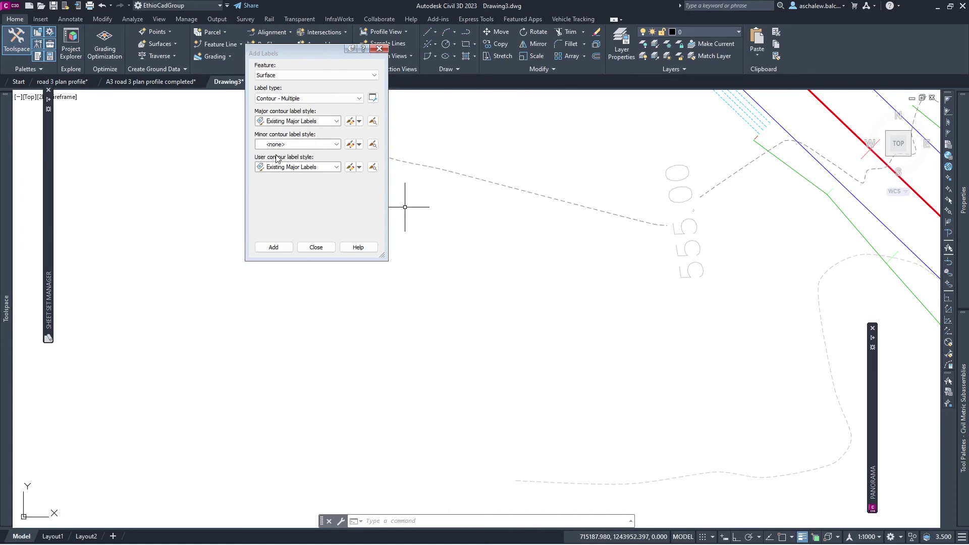
pyautogui.click(350, 121)
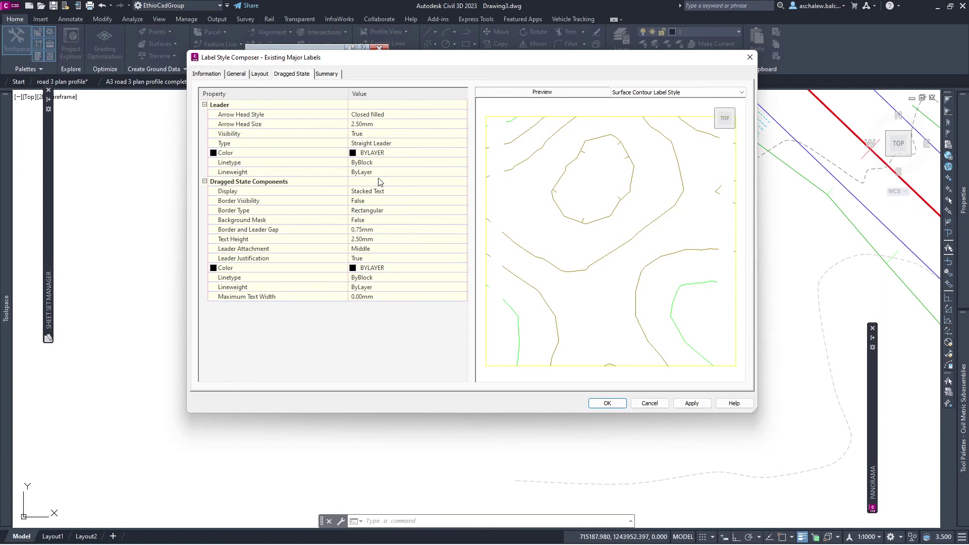
# - Give Existing Major Labels whole-meter elevation precision and a 1.5 text height
pyautogui.click(260, 74)
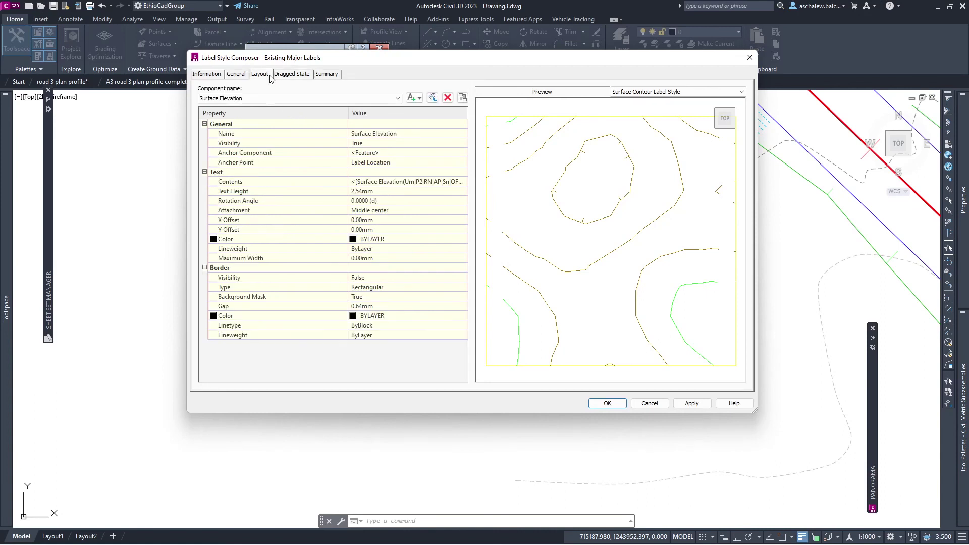
pyautogui.click(406, 182)
pyautogui.click(461, 182)
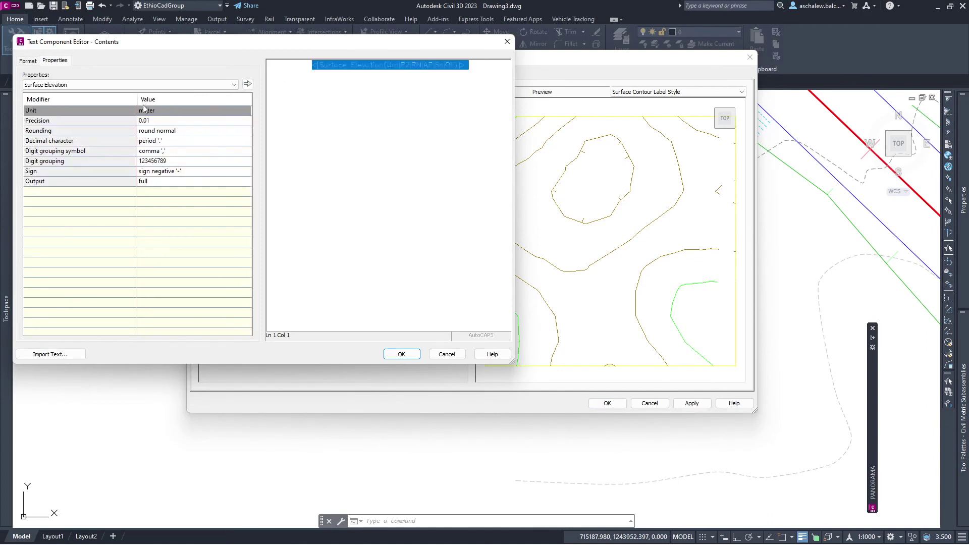
pyautogui.click(163, 122)
pyautogui.click(162, 122)
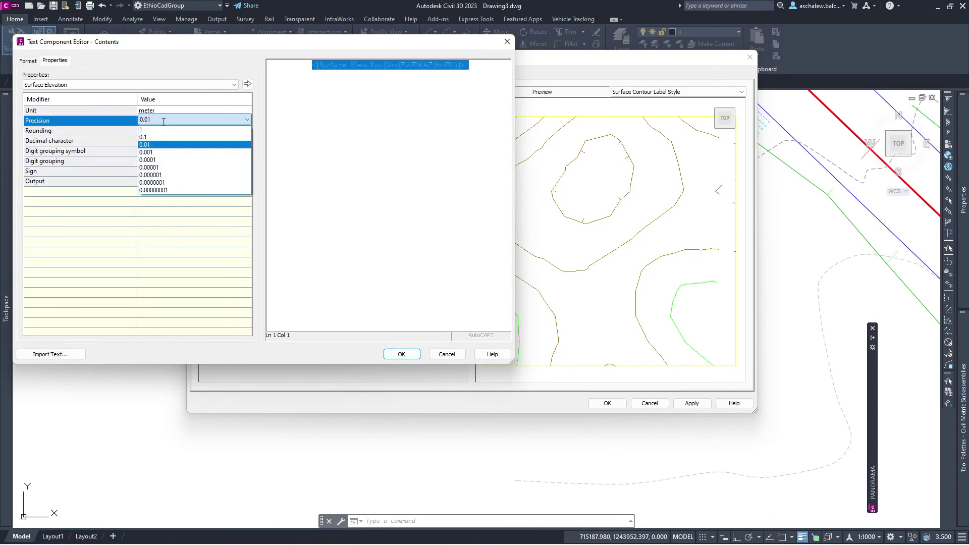
pyautogui.click(164, 131)
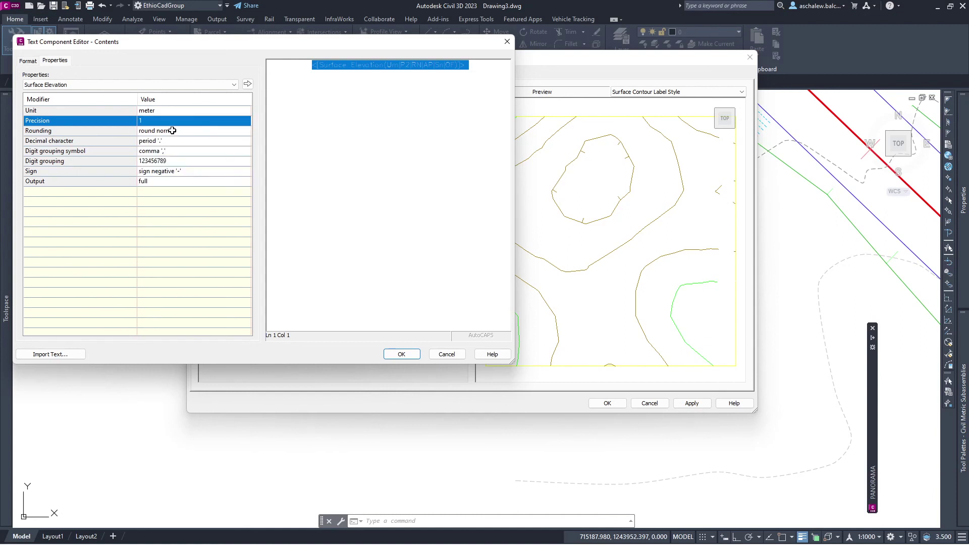
pyautogui.click(248, 86)
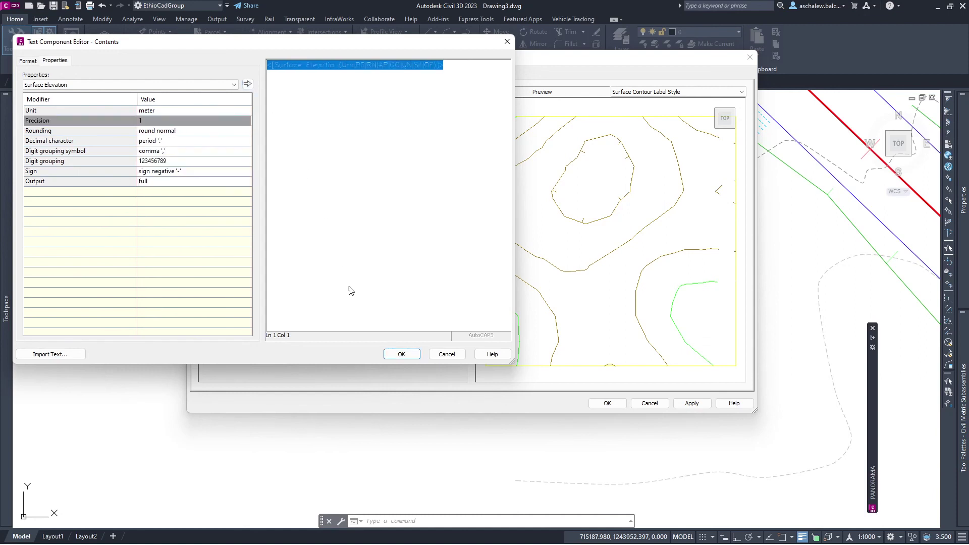
pyautogui.click(409, 357)
pyautogui.click(382, 192)
pyautogui.write('1.5')
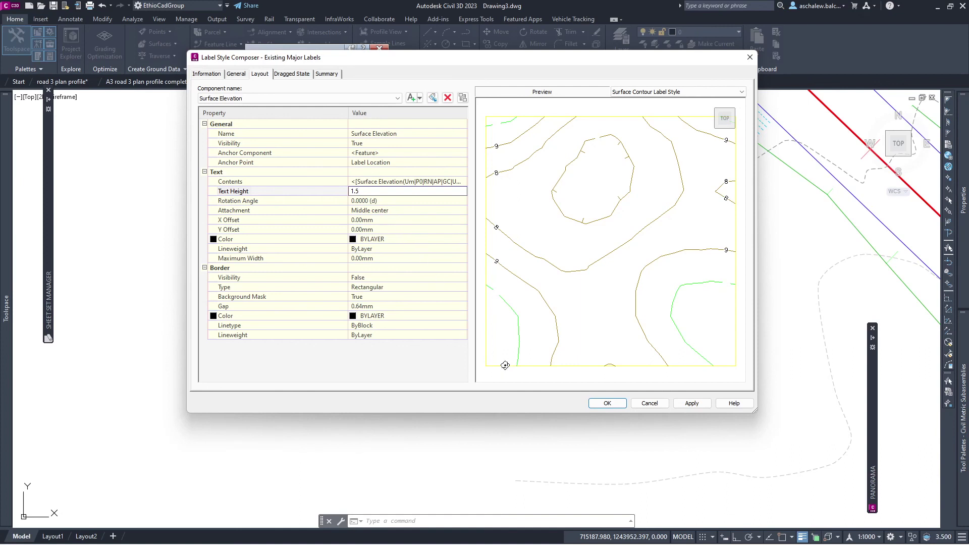
pyautogui.click(607, 403)
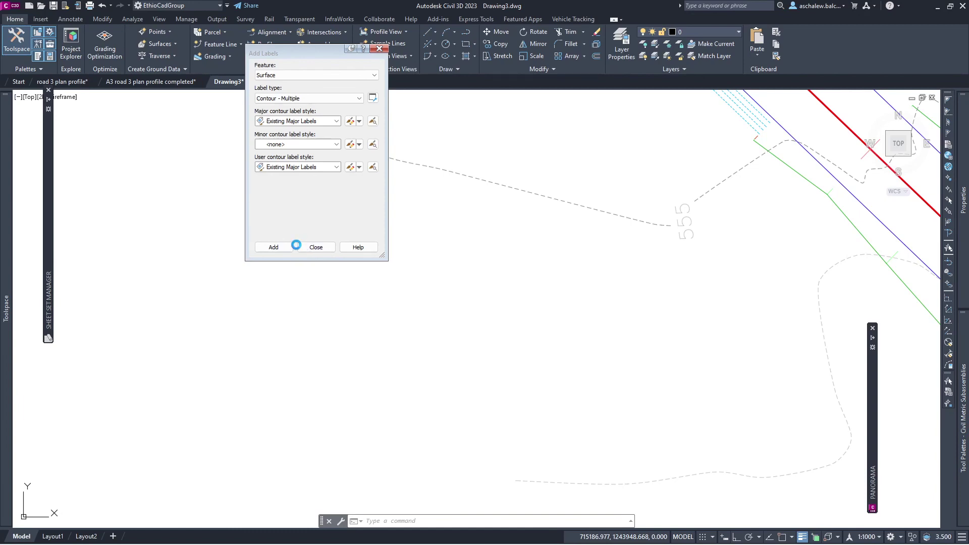
# - Close Add Labels and zoom along the road to inspect whole-meter contour labels like 535
pyautogui.click(315, 248)
pyautogui.scroll(-5, 404, 232)
pyautogui.scroll(3, 474, 197)
pyautogui.scroll(3, 434, 187)
pyautogui.scroll(-5, 353, 187)
pyautogui.scroll(2, 400, 245)
pyautogui.scroll(2, 440, 297)
pyautogui.scroll(-4, 360, 195)
pyautogui.scroll(-5, 433, 270)
pyautogui.scroll(4, 439, 309)
pyautogui.scroll(2, 432, 302)
pyautogui.scroll(2, 427, 297)
pyautogui.scroll(-5, 414, 272)
pyautogui.scroll(3, 428, 302)
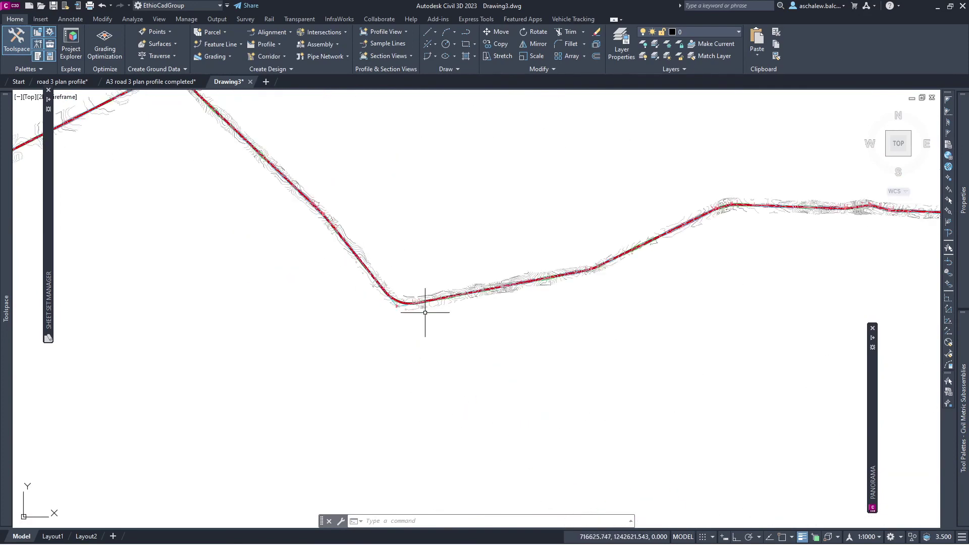
pyautogui.scroll(-3, 434, 300)
pyautogui.scroll(2, 703, 218)
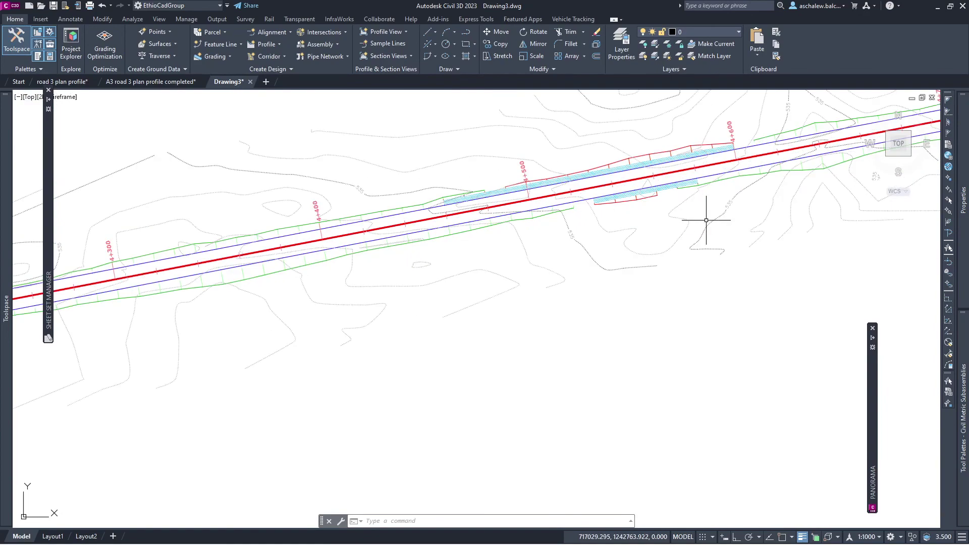
pyautogui.scroll(-2, 507, 242)
pyautogui.scroll(-4, 698, 210)
pyautogui.scroll(3, 714, 242)
pyautogui.scroll(1, 696, 243)
pyautogui.scroll(-3, 710, 294)
pyautogui.scroll(4, 709, 294)
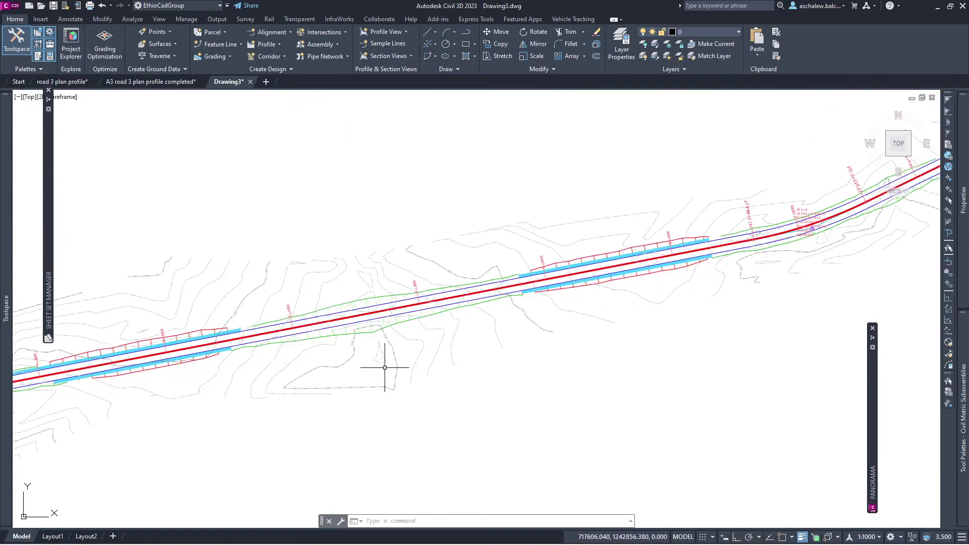
pyautogui.scroll(2, 497, 286)
pyautogui.scroll(-2, 455, 291)
pyautogui.scroll(4, 461, 289)
pyautogui.scroll(5, 471, 275)
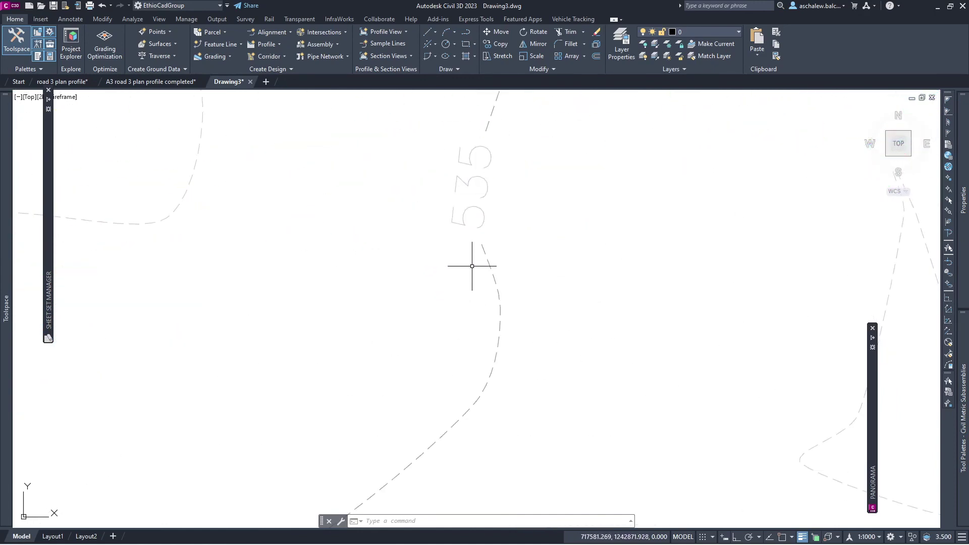
pyautogui.scroll(-6, 505, 192)
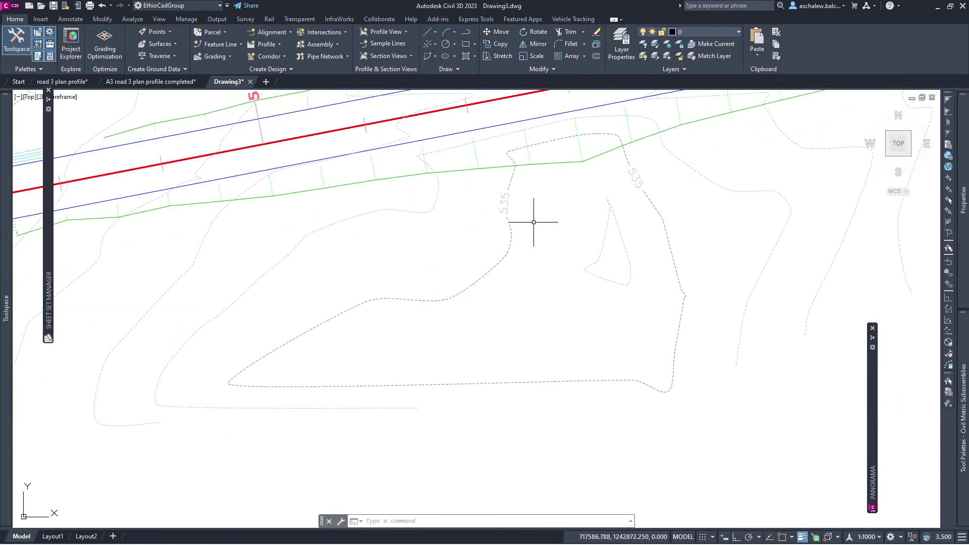
pyautogui.scroll(-2, 530, 216)
pyautogui.press('Escape')
pyautogui.scroll(-3, 541, 220)
pyautogui.scroll(-2, 555, 212)
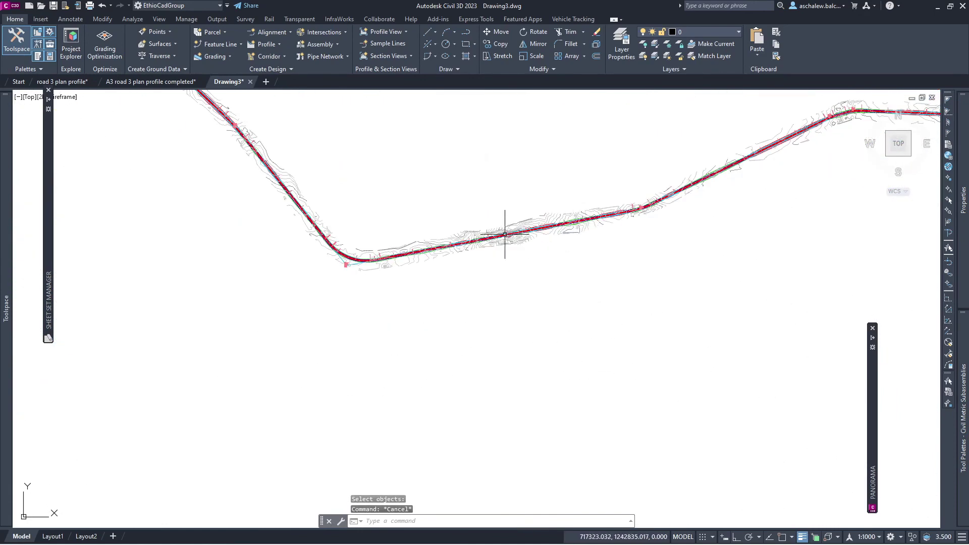
pyautogui.scroll(3, 328, 230)
pyautogui.scroll(-3, 433, 310)
pyautogui.scroll(-2, 480, 341)
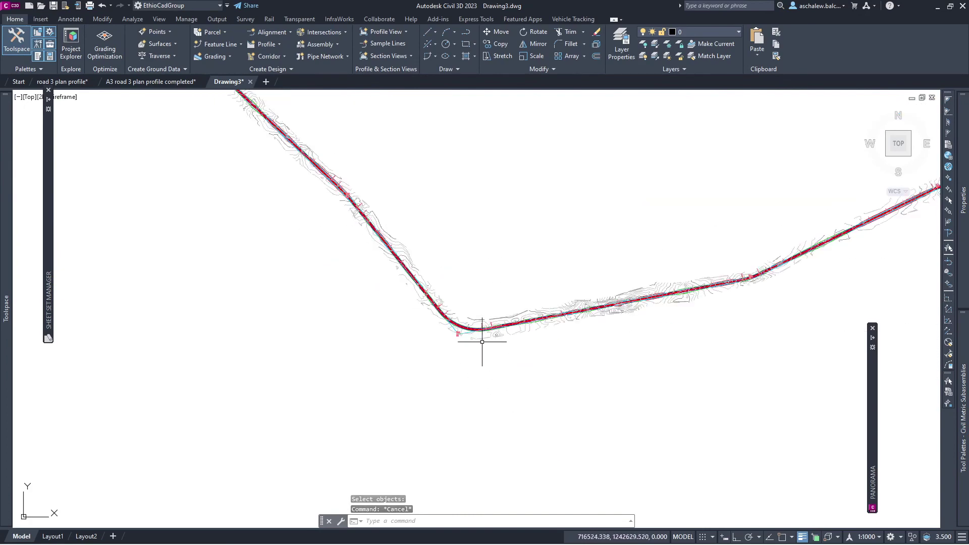
pyautogui.scroll(-2, 344, 247)
pyautogui.scroll(4, 344, 248)
pyautogui.scroll(1, 508, 256)
pyautogui.scroll(-1, 372, 216)
pyautogui.scroll(1, 600, 212)
pyautogui.scroll(2, 599, 212)
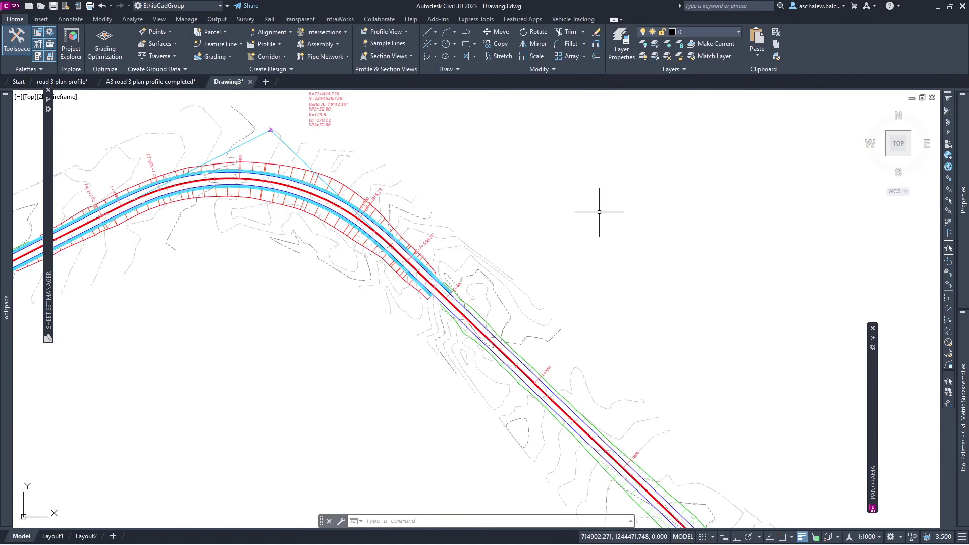